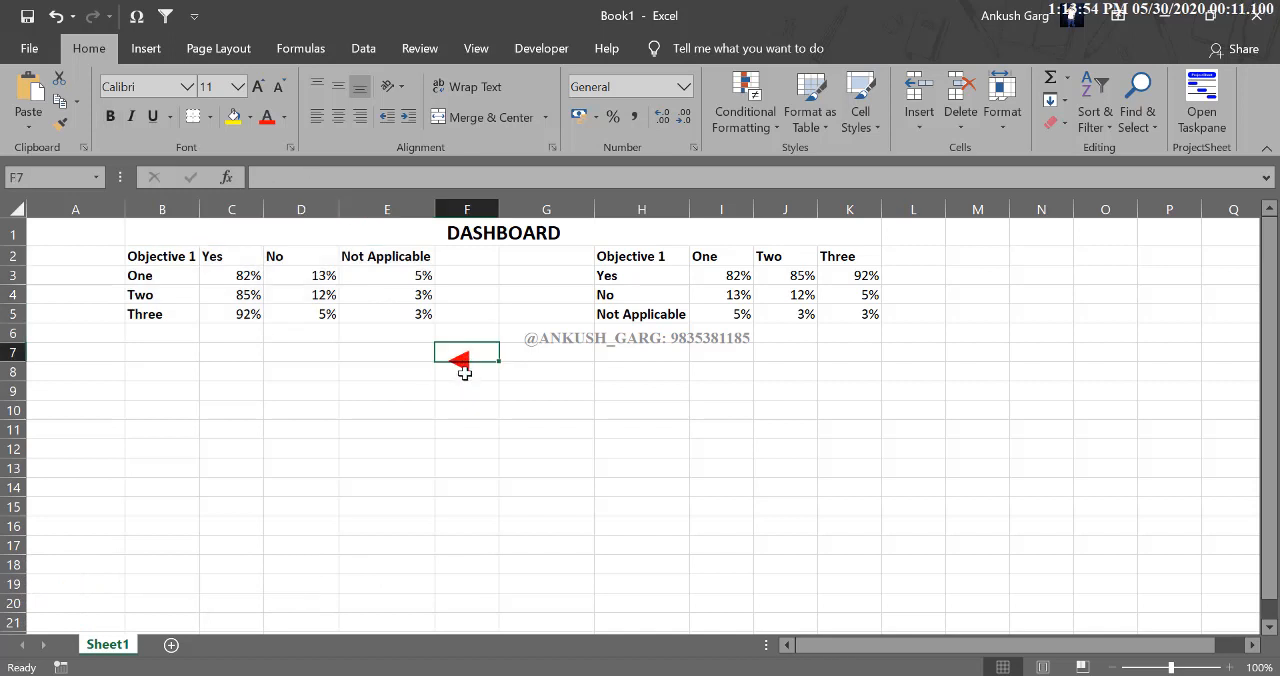
click(602, 375)
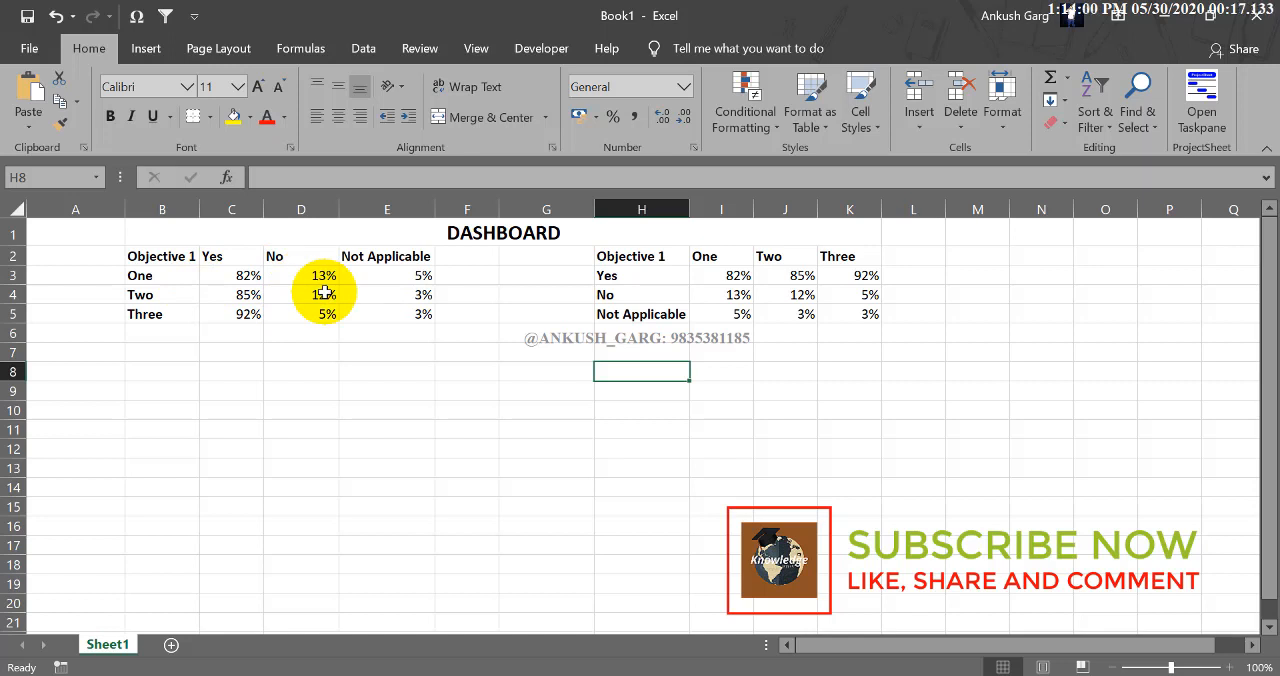
click(358, 374)
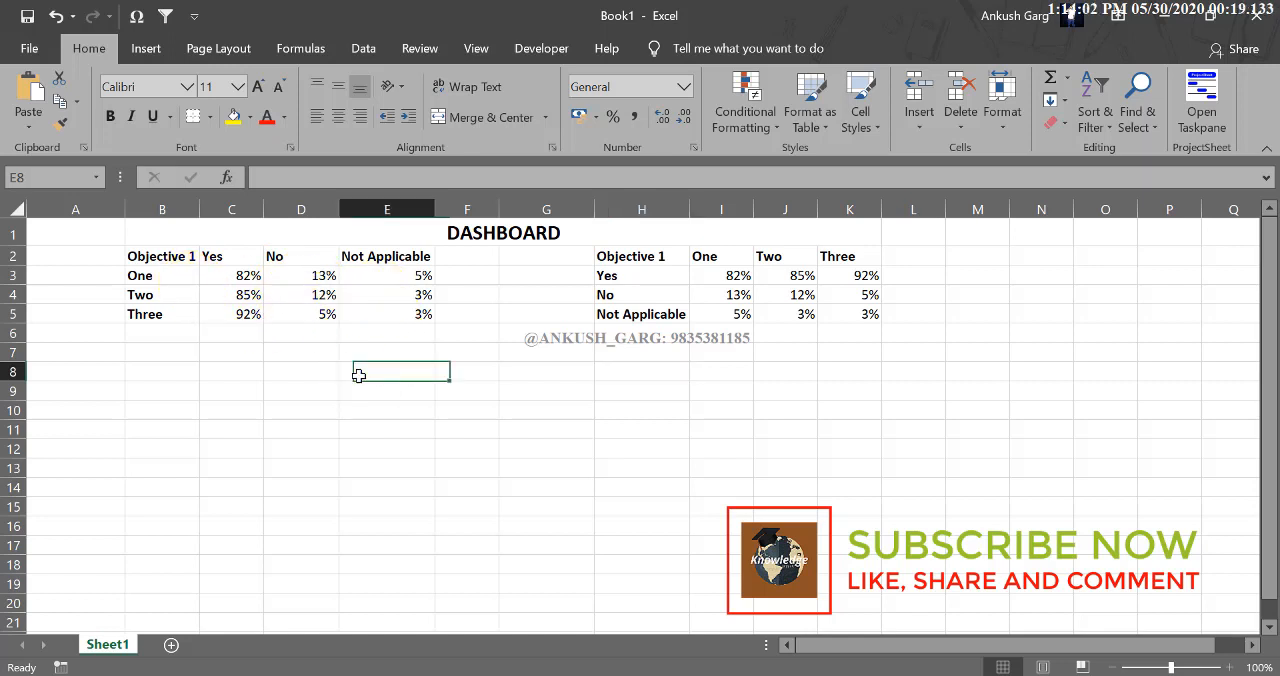
click(358, 375)
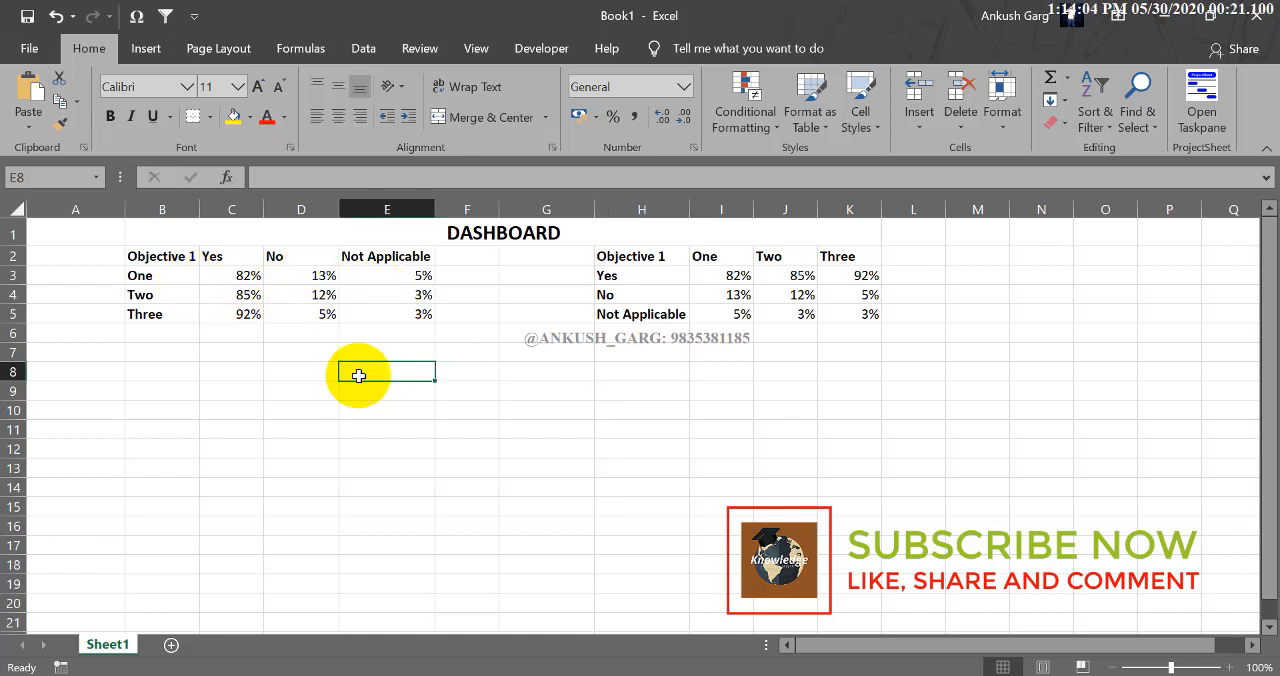
click(300, 371)
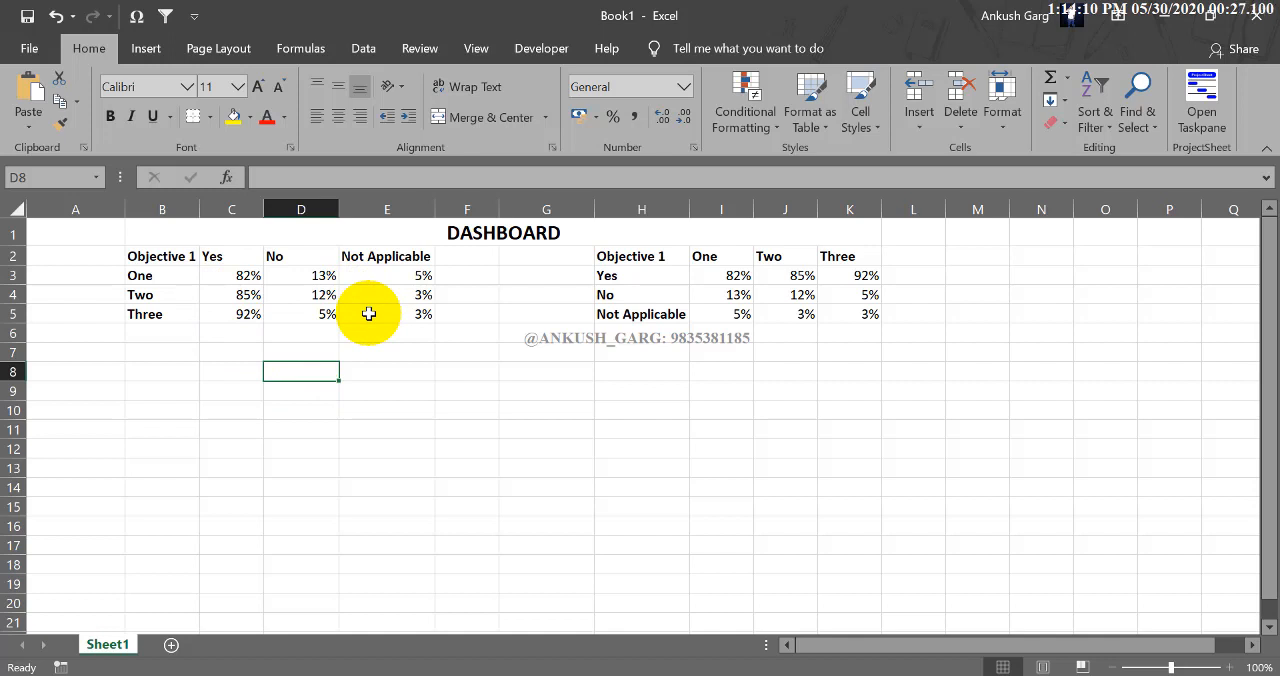
click(177, 258)
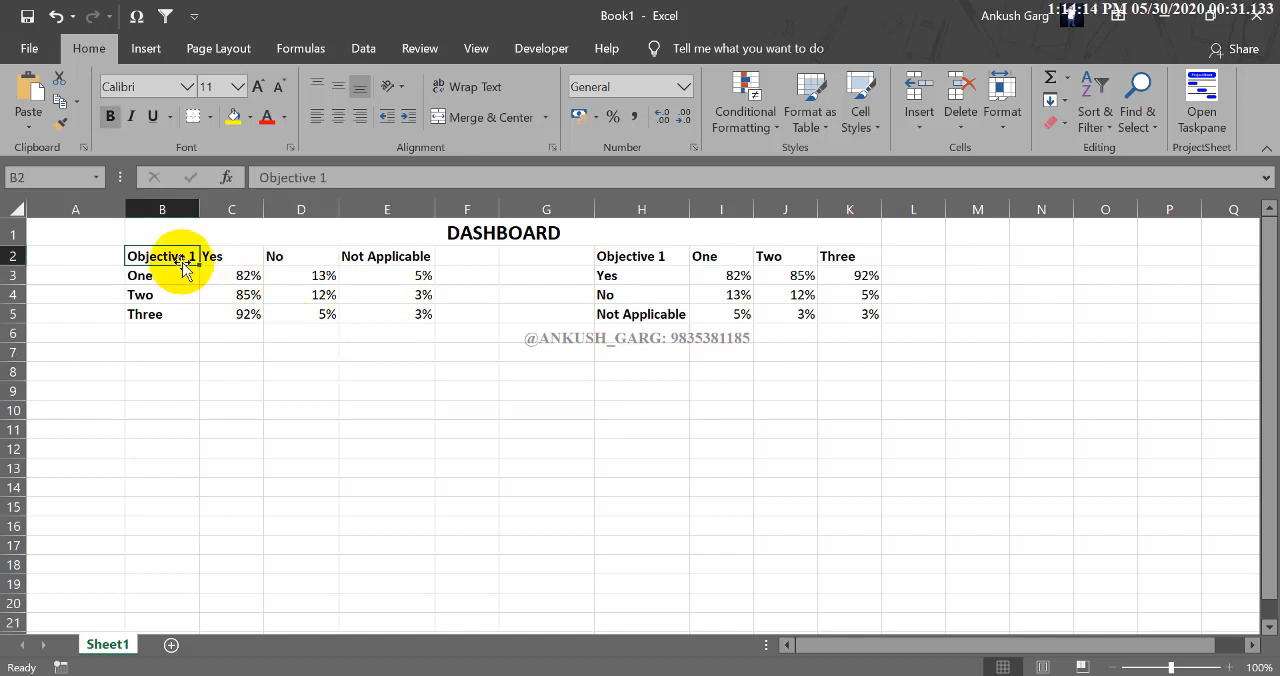
drag(240, 256, 360, 255)
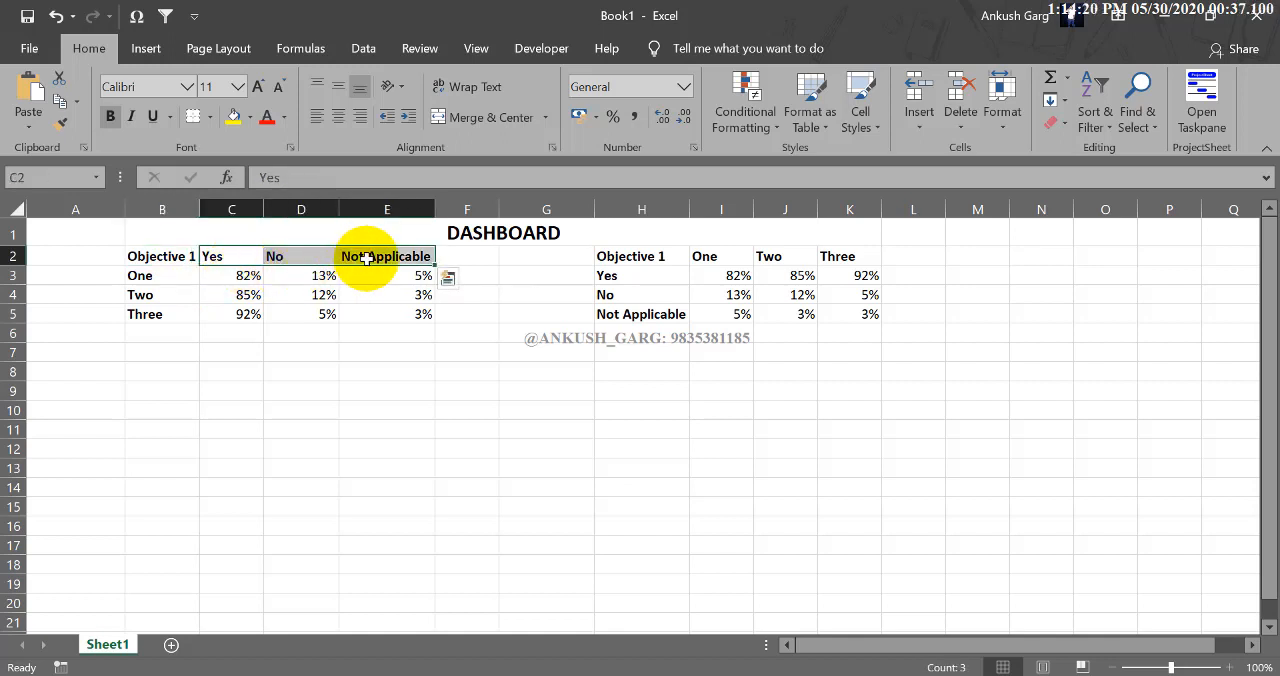
Shorten the header in cell B2 of the first table to "Objective".
double_click(180, 257)
key(BackSpace)
key(BackSpace)
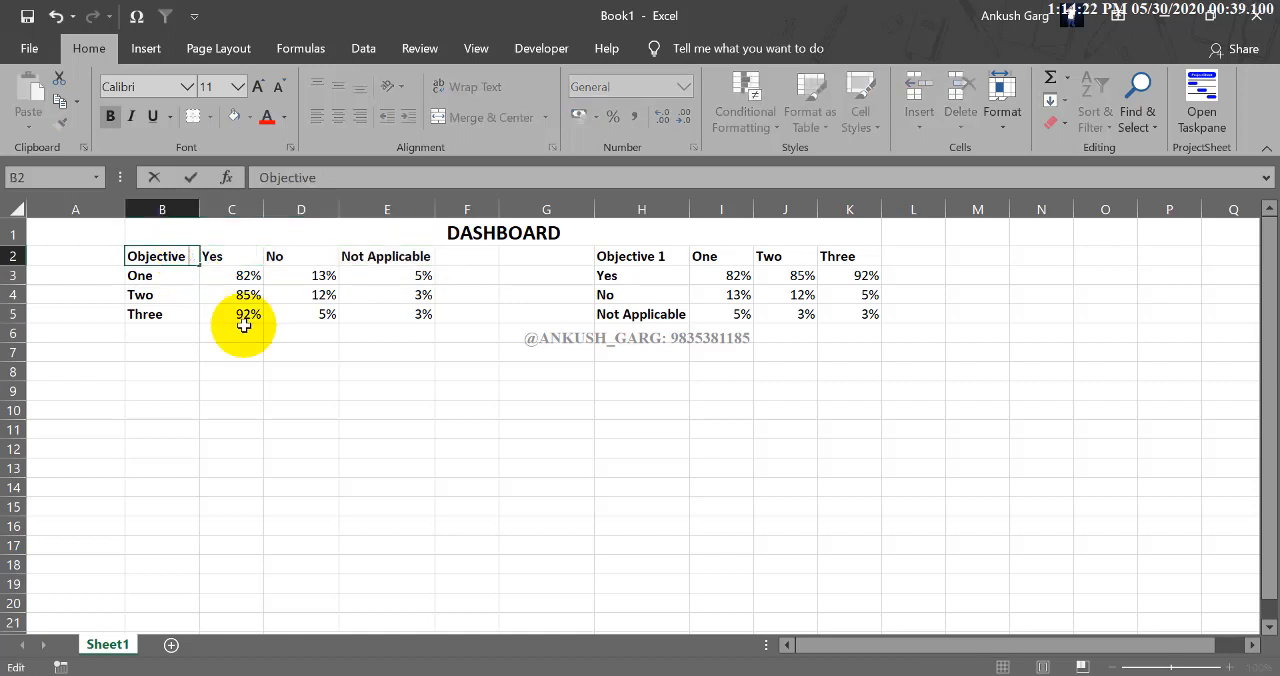
click(167, 279)
click(165, 297)
click(177, 314)
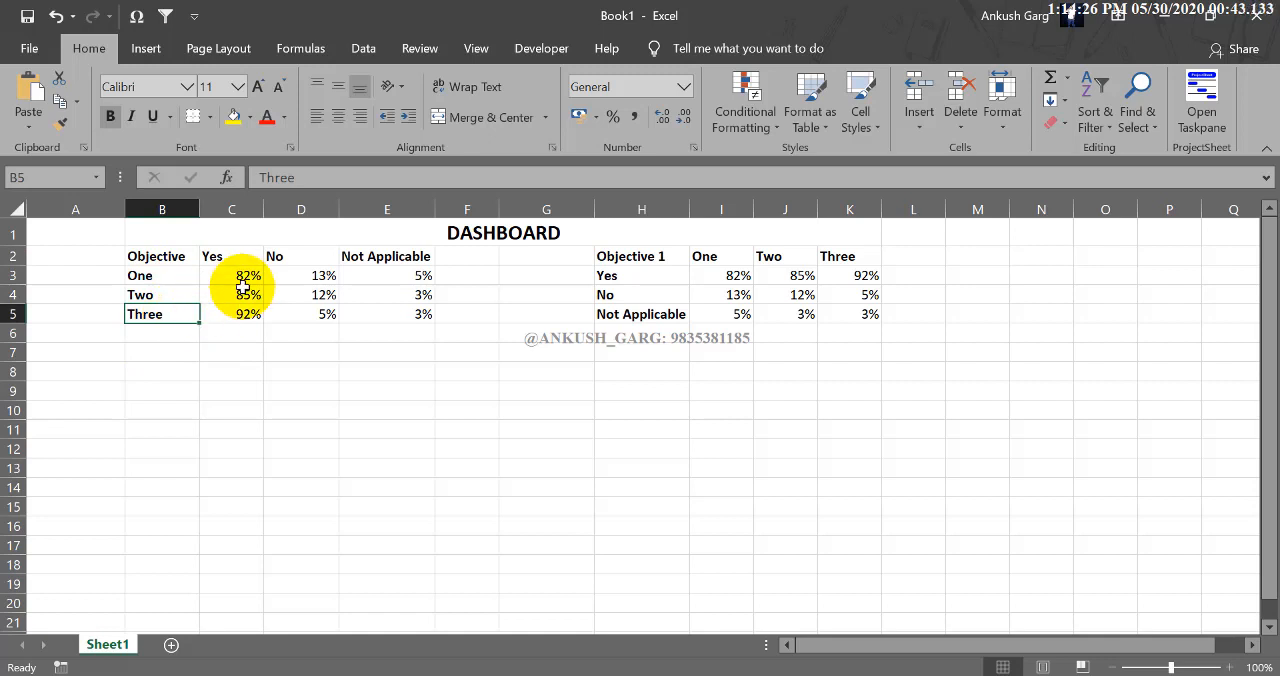
click(195, 282)
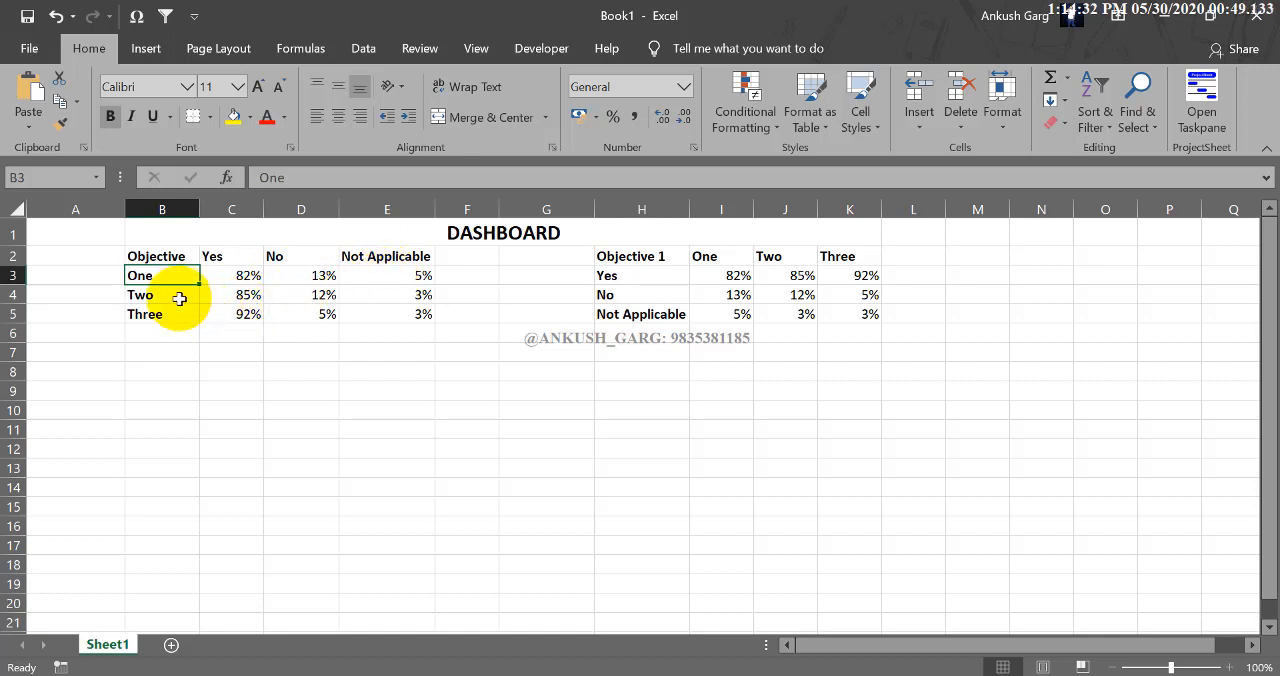
Shorten the header in cell H2 of the second table to "Objective".
double_click(677, 257)
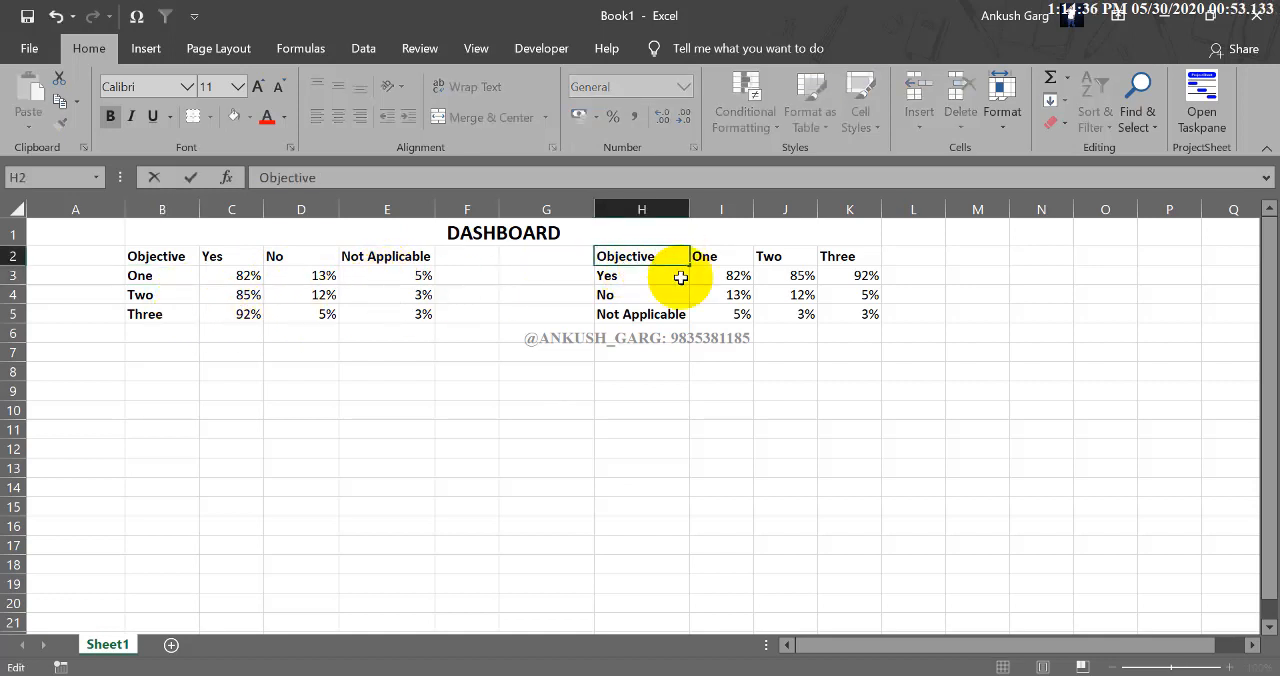
key(Return)
click(680, 257)
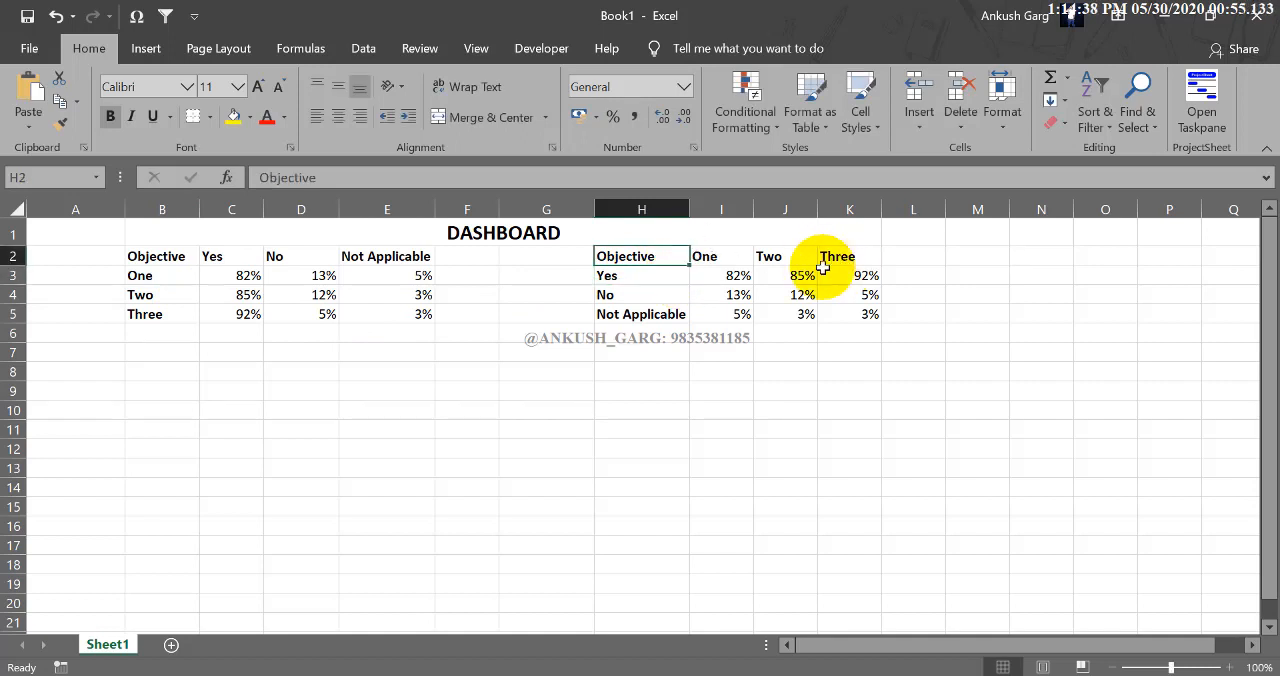
key(Tab)
key(Tab)
key(Tab)
key(Return)
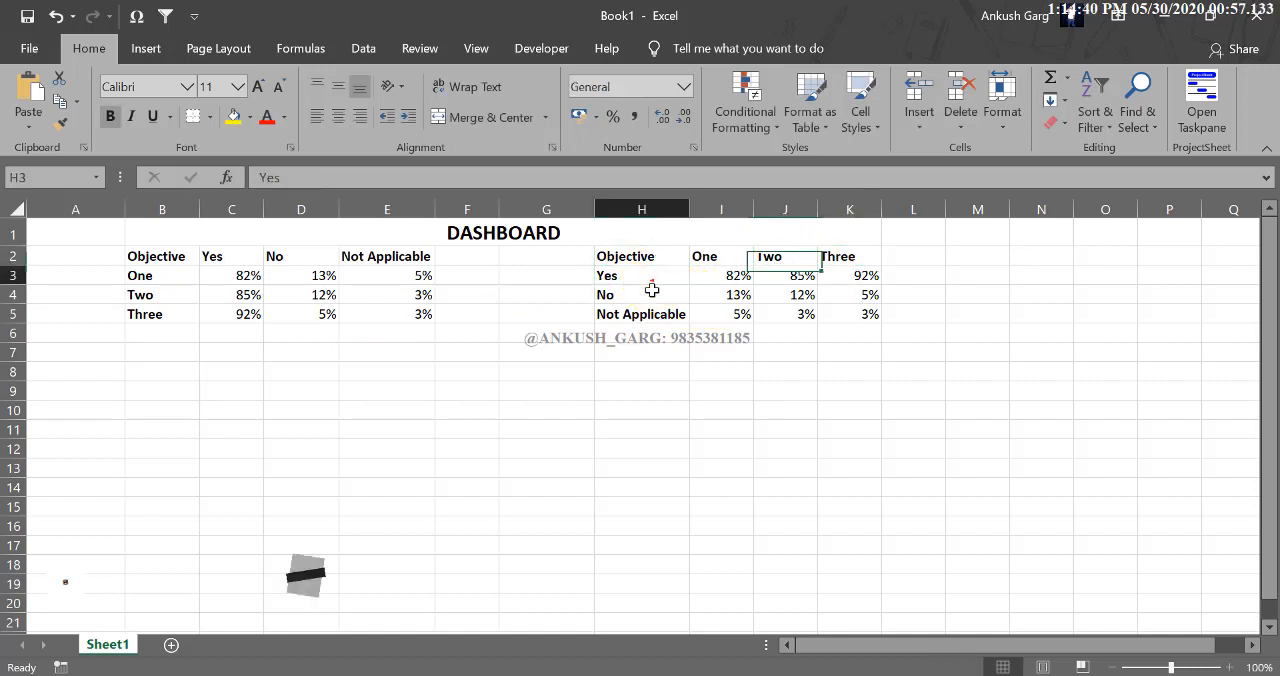
drag(651, 283, 686, 314)
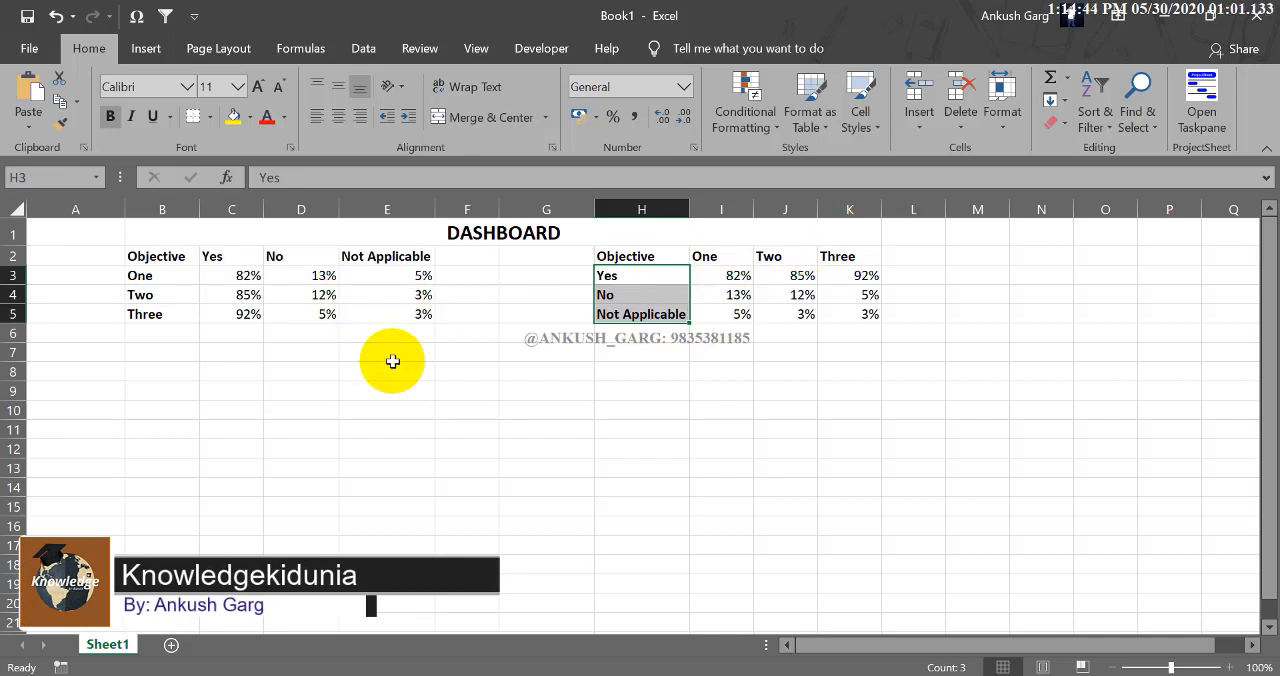
click(183, 349)
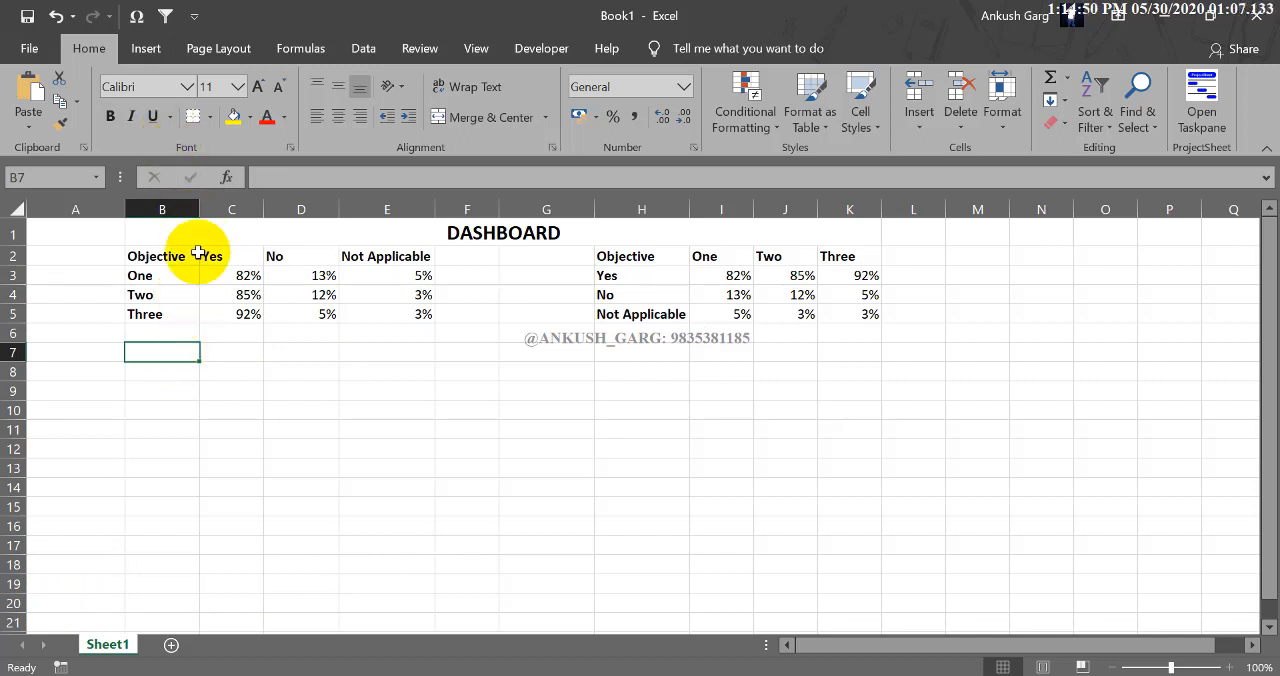
click(145, 52)
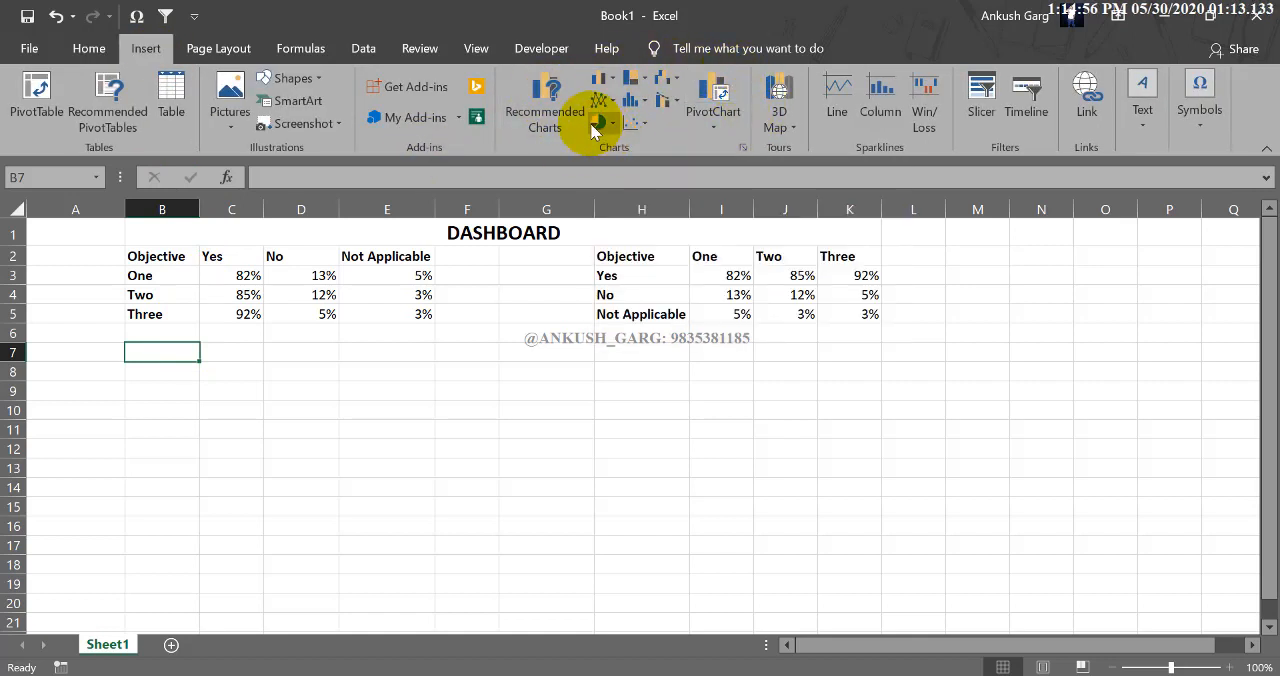
click(464, 404)
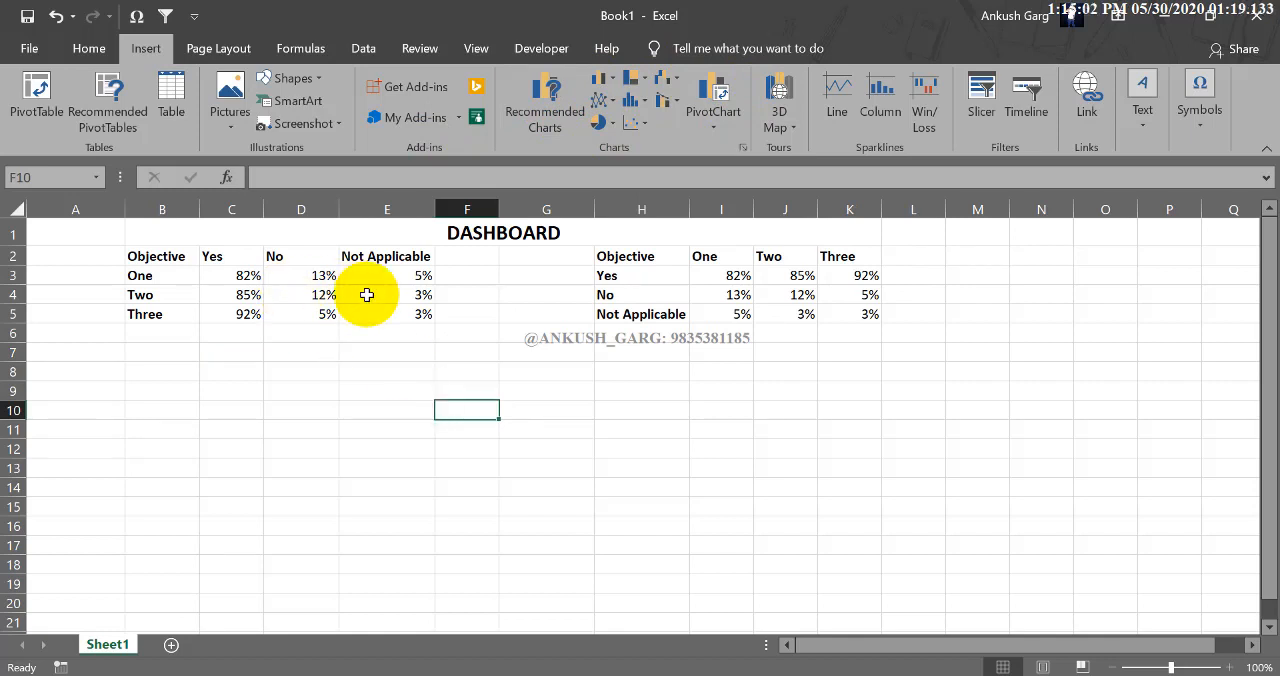
click(613, 127)
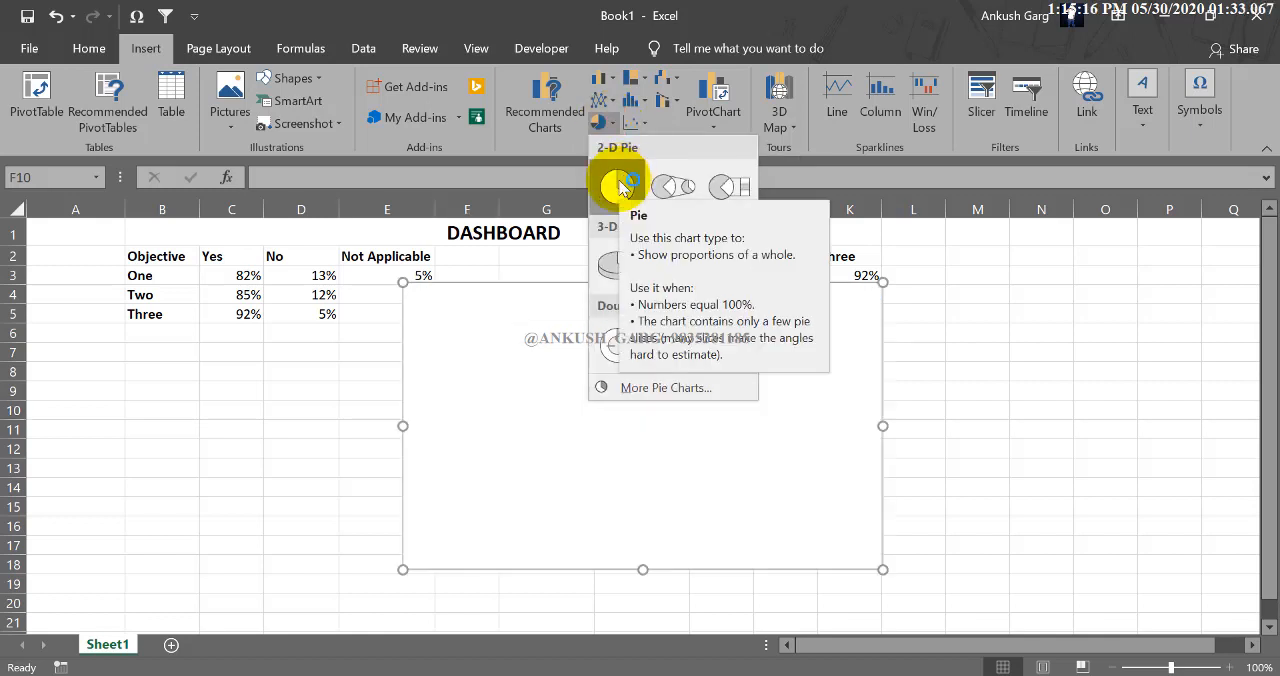
click(249, 386)
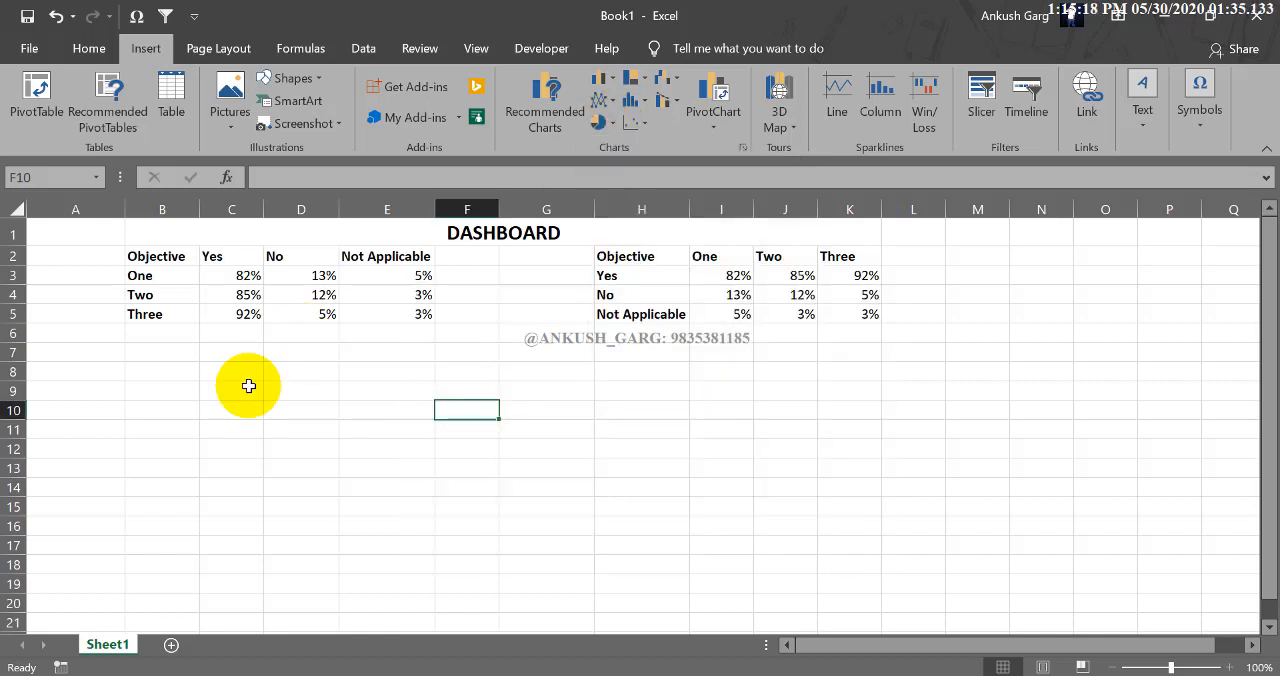
Insert a 2-D clustered column chart from B2:E5 and place it directly below the first table.
drag(184, 256, 398, 307)
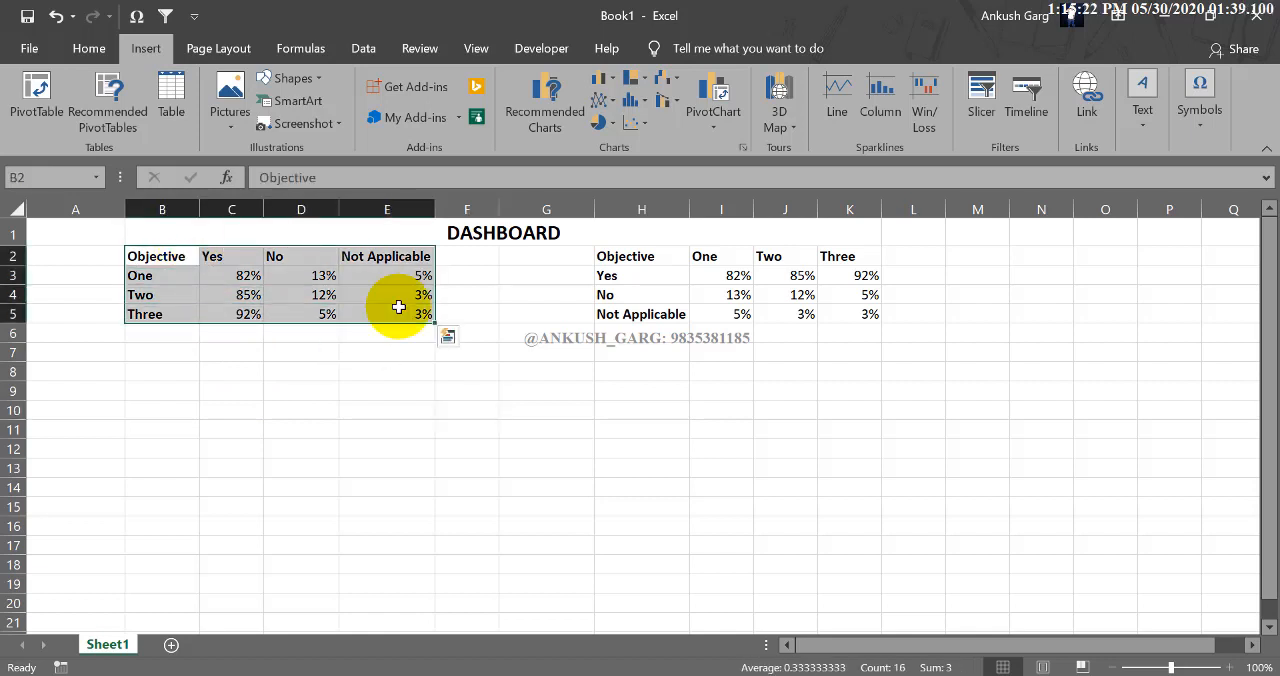
click(603, 79)
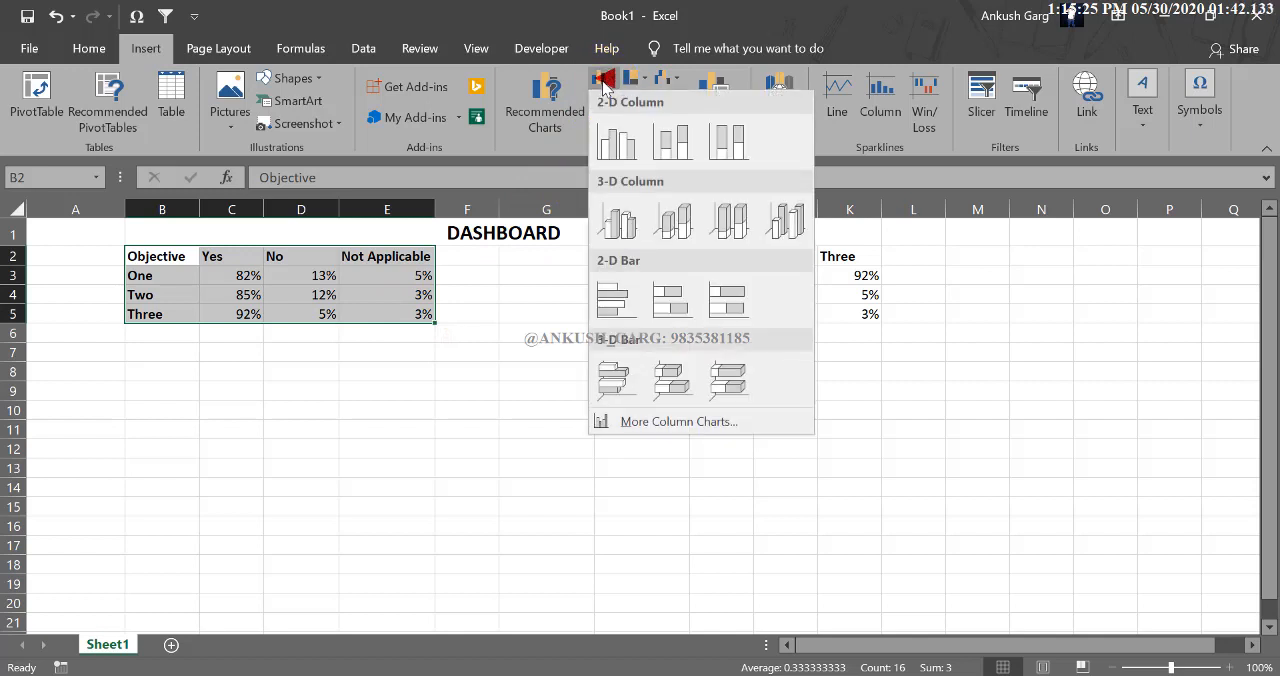
click(616, 141)
mouse_move(601, 283)
mouse_down()
mouse_move(551, 314)
mouse_move(220, 354)
mouse_move(256, 338)
mouse_up()
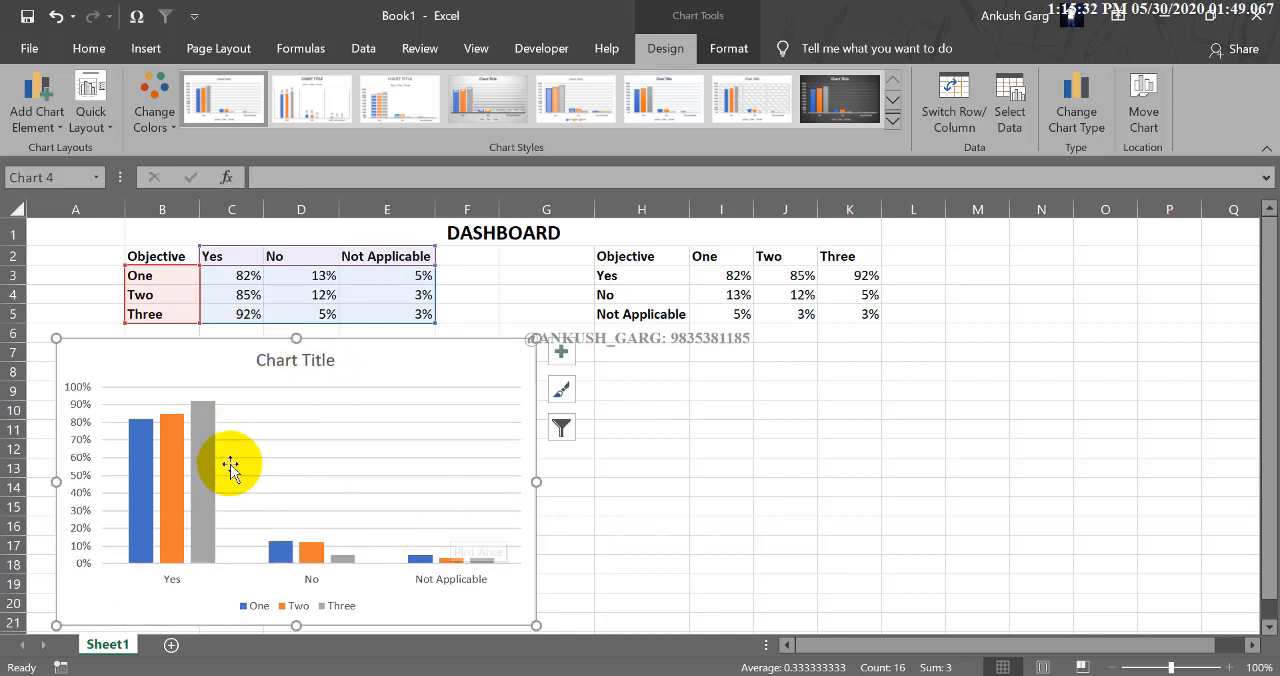
Examine how the new chart's category axis, legend and the series One, Two and Three relate to the source table.
click(172, 585)
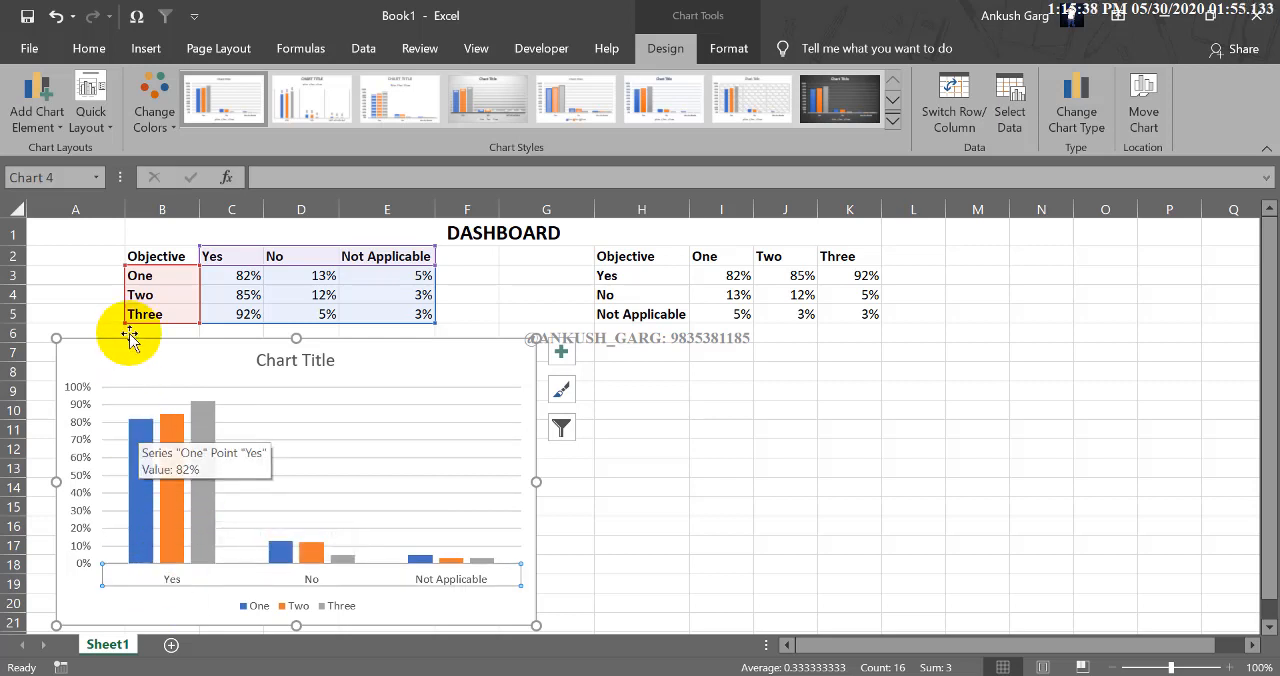
click(137, 440)
click(170, 441)
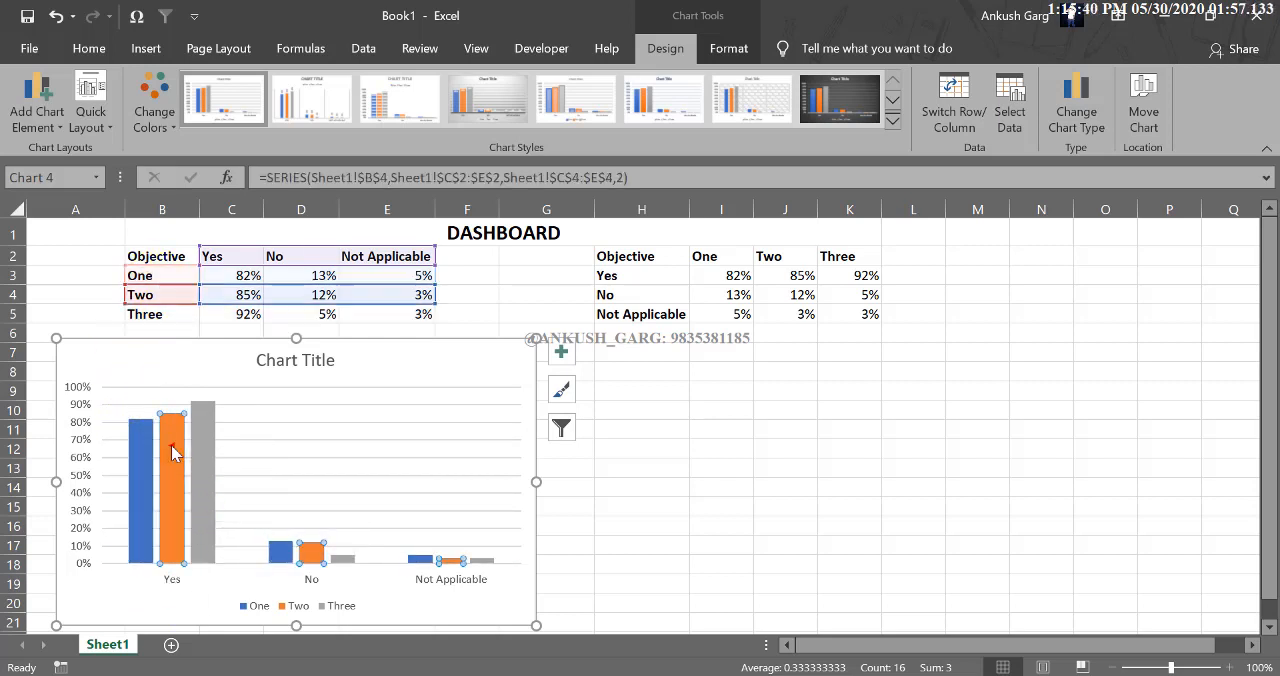
click(202, 457)
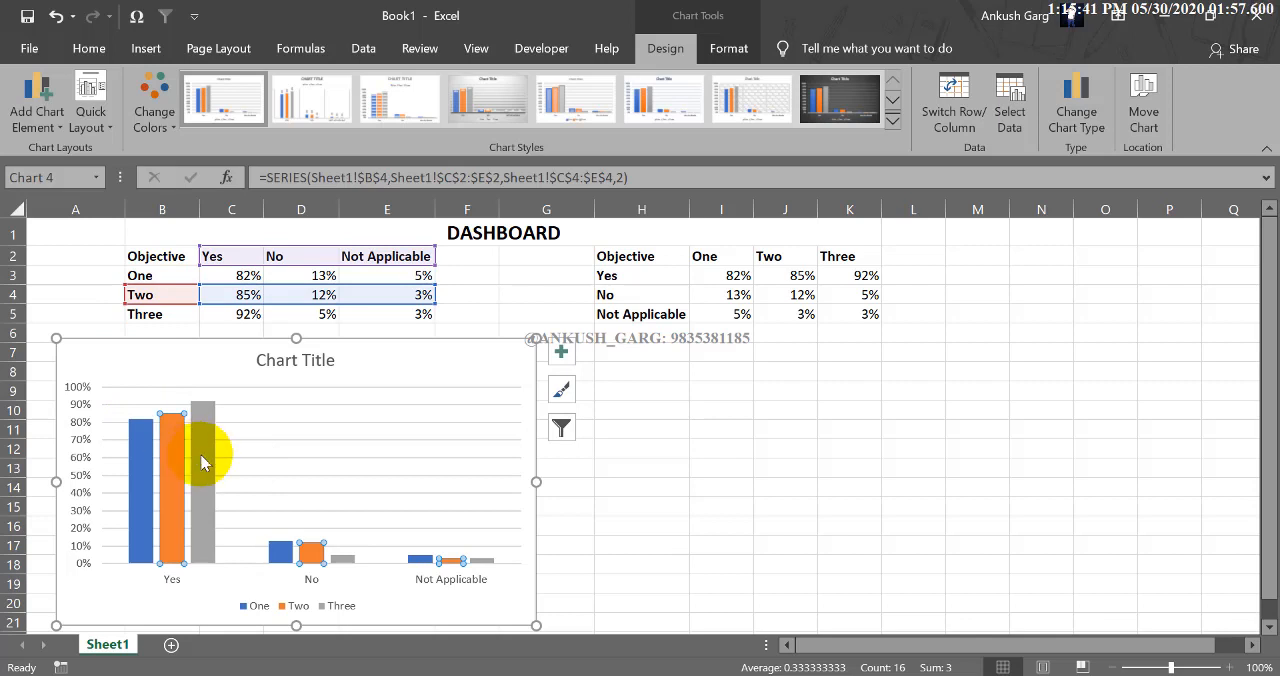
click(150, 465)
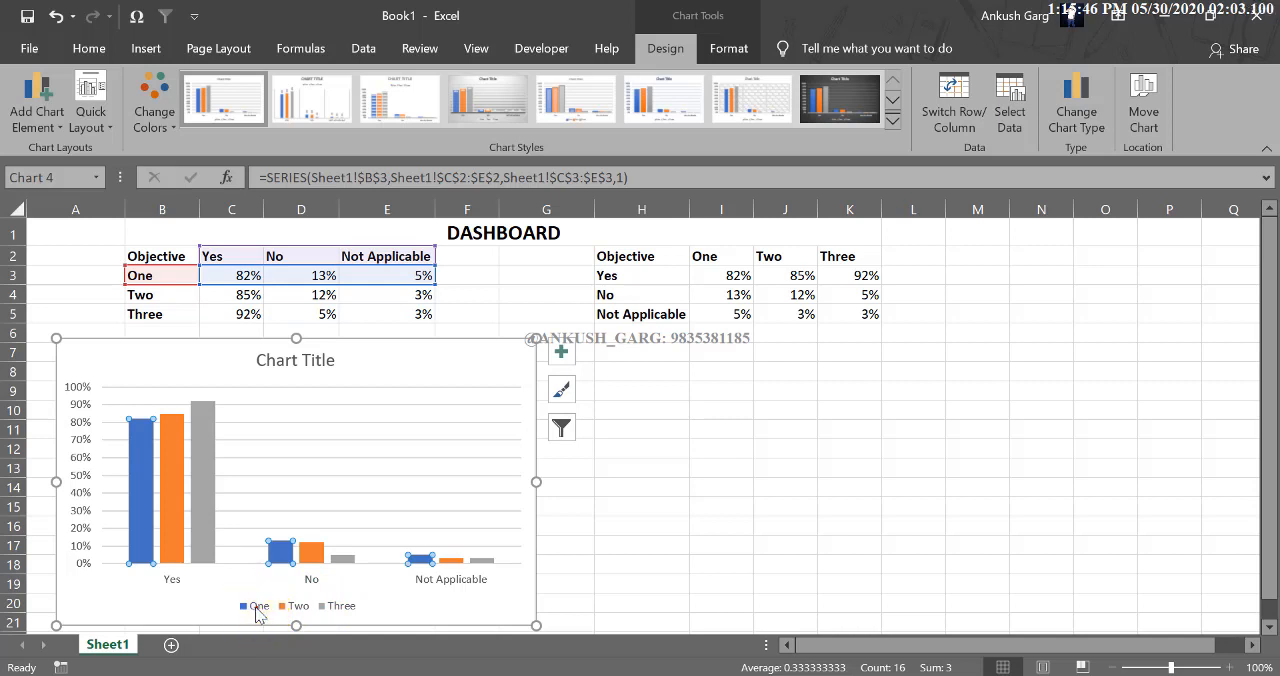
click(289, 612)
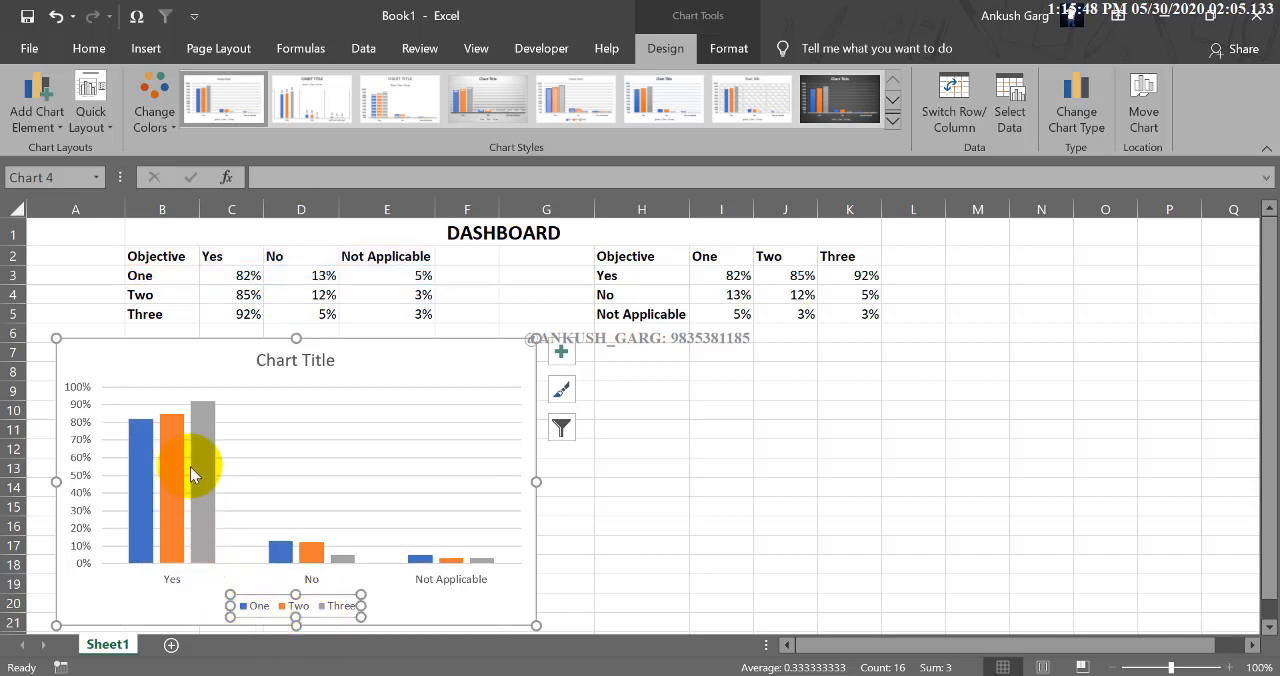
click(255, 608)
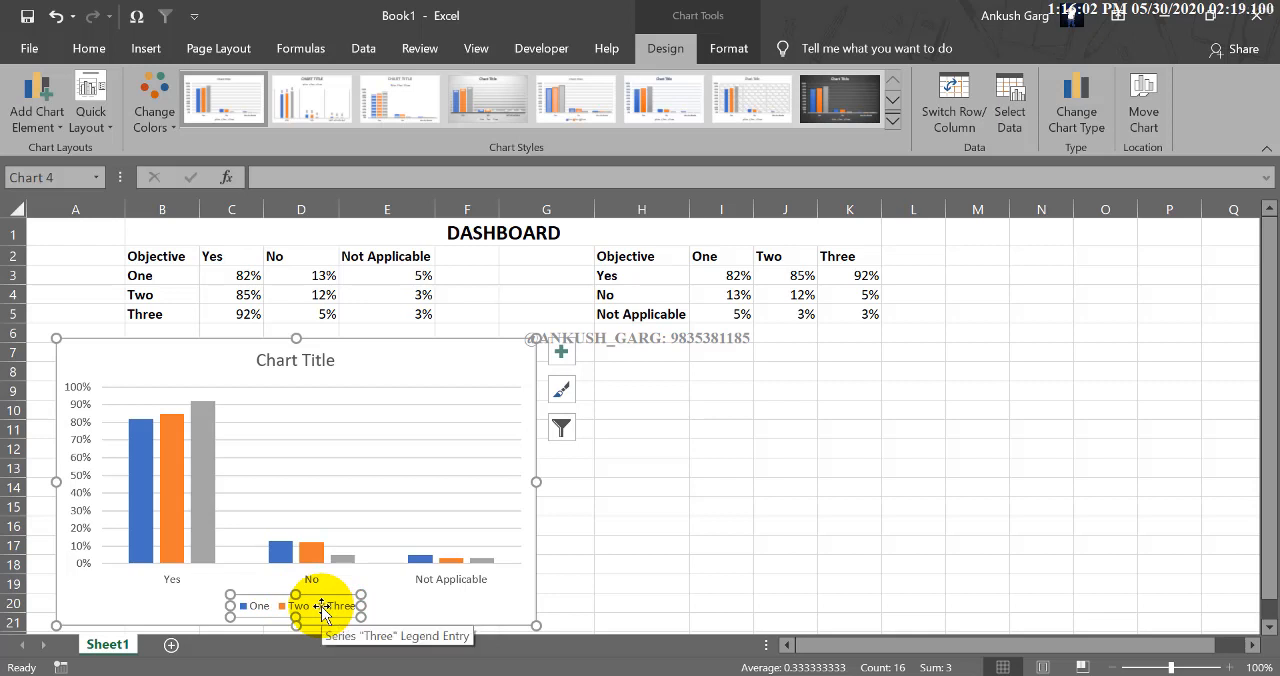
click(206, 487)
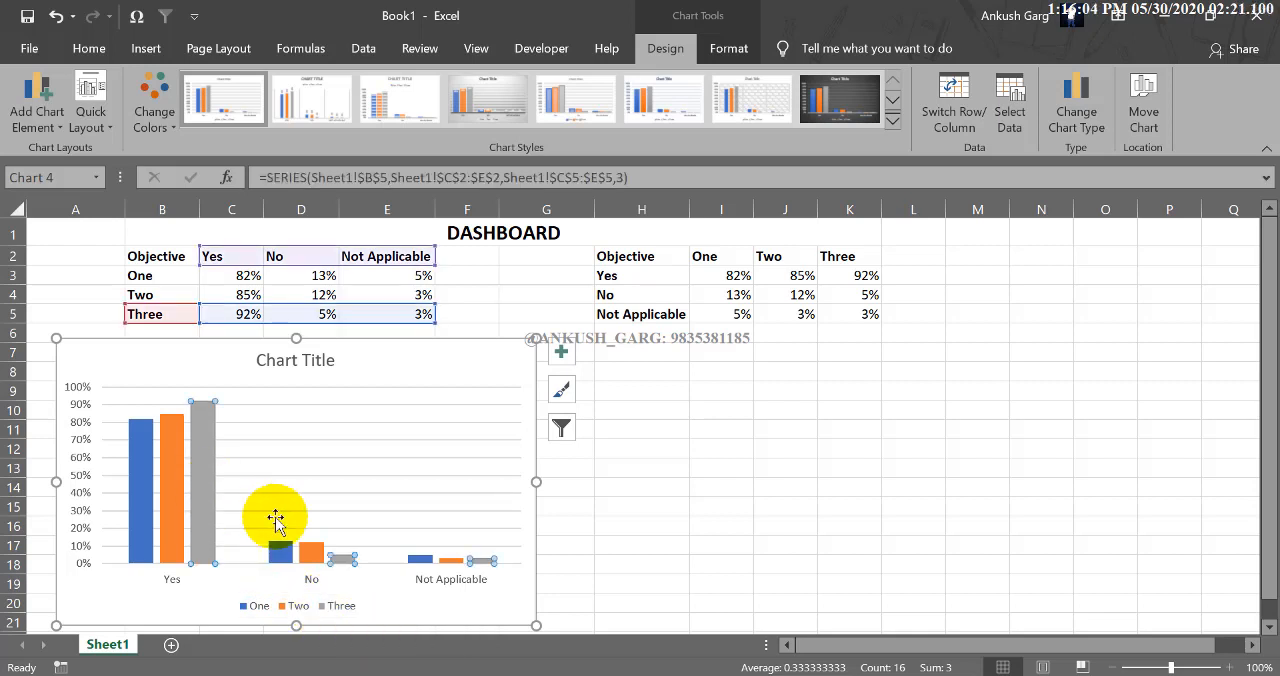
click(279, 552)
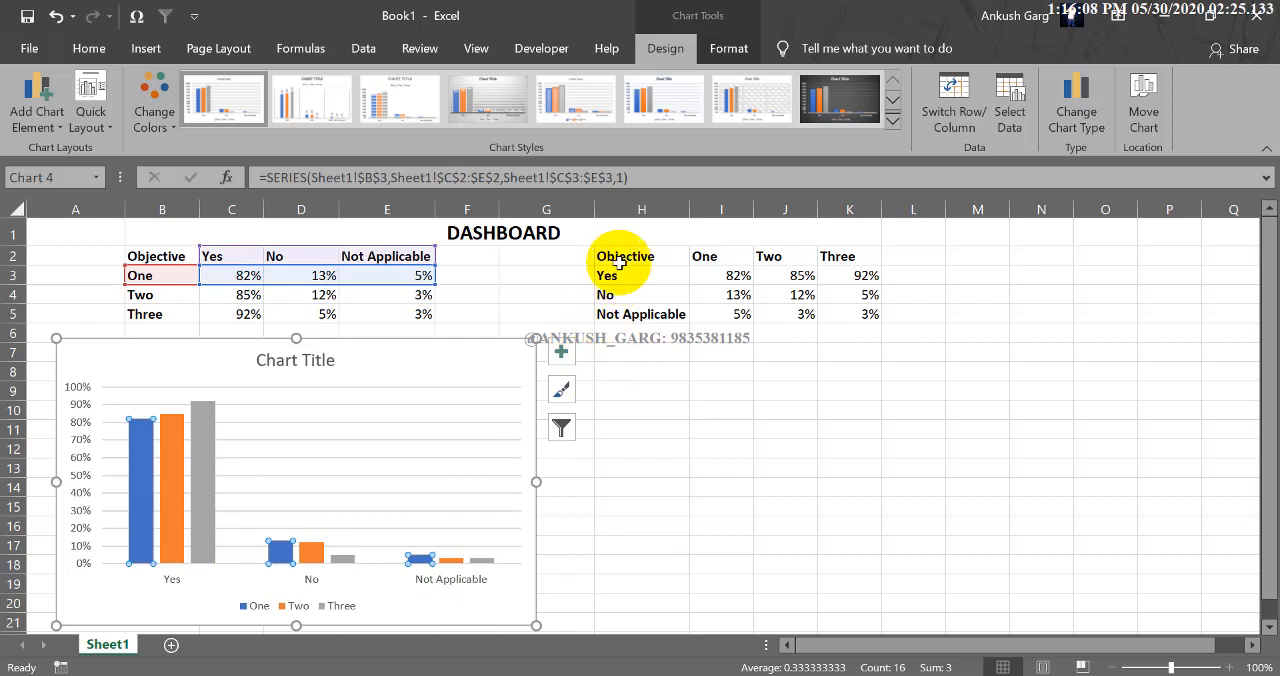
Insert a 2-D clustered column chart from H2:K5 and place it below the second table, beside the first chart.
drag(612, 258, 810, 310)
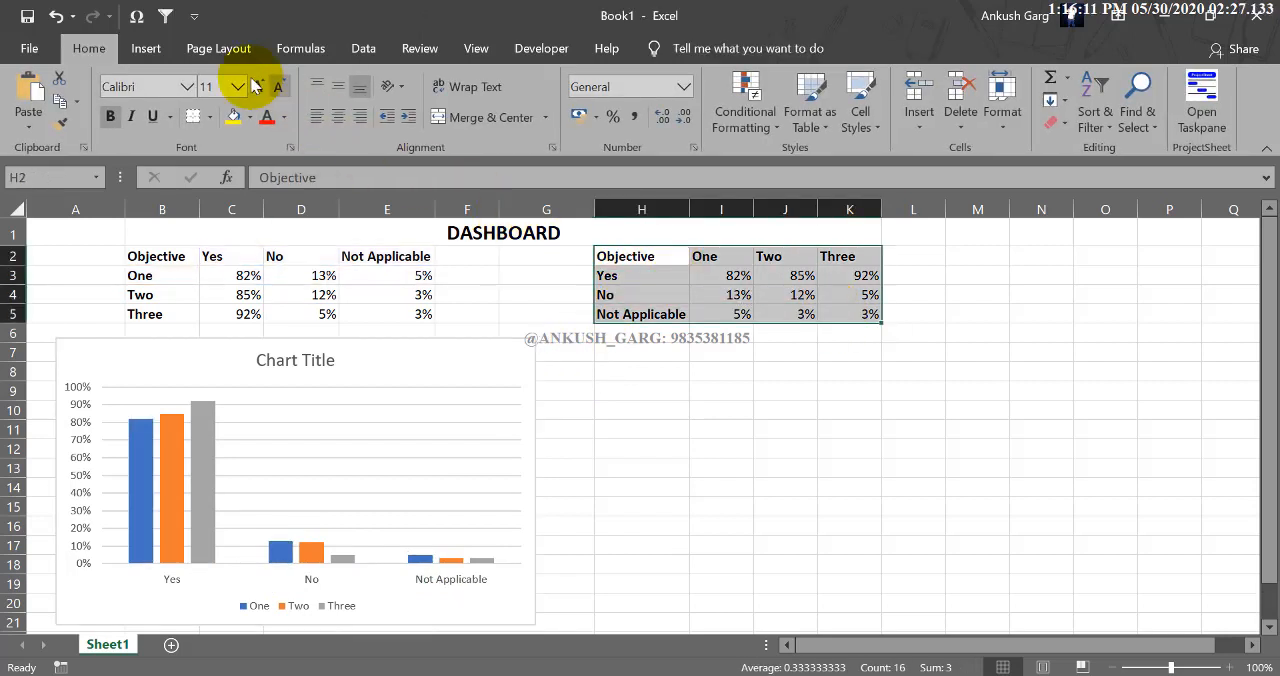
click(145, 48)
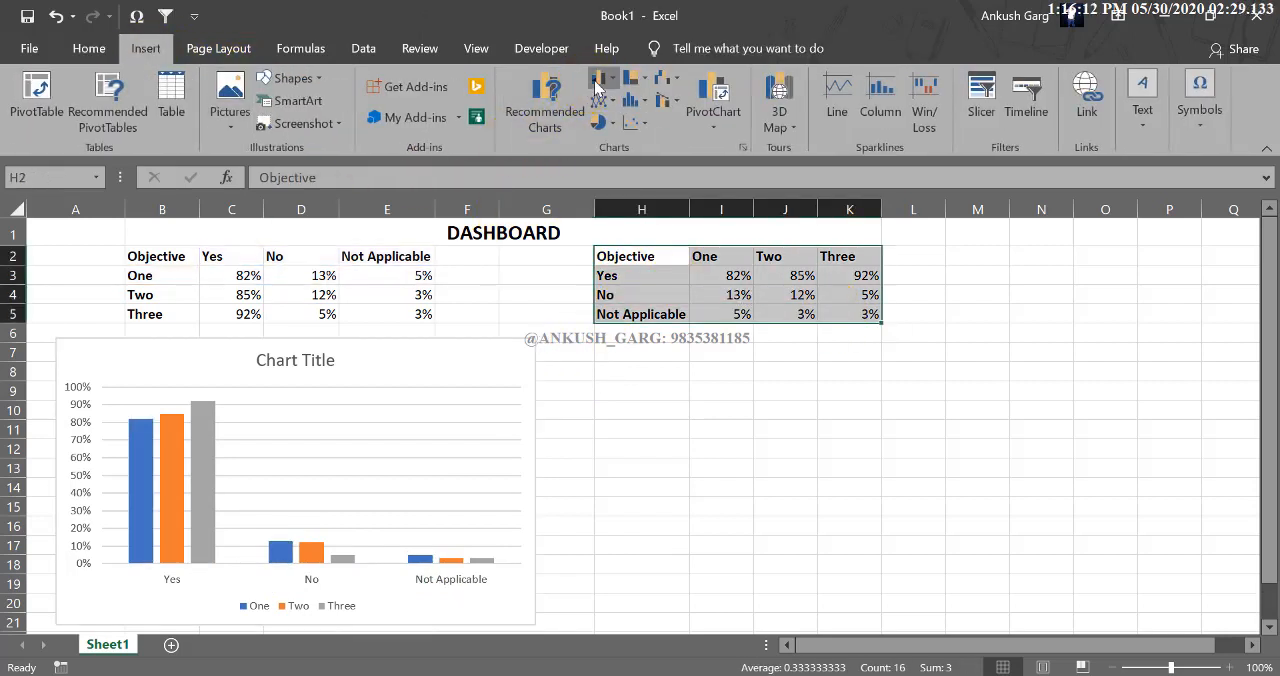
click(598, 78)
click(614, 149)
drag(616, 279, 764, 340)
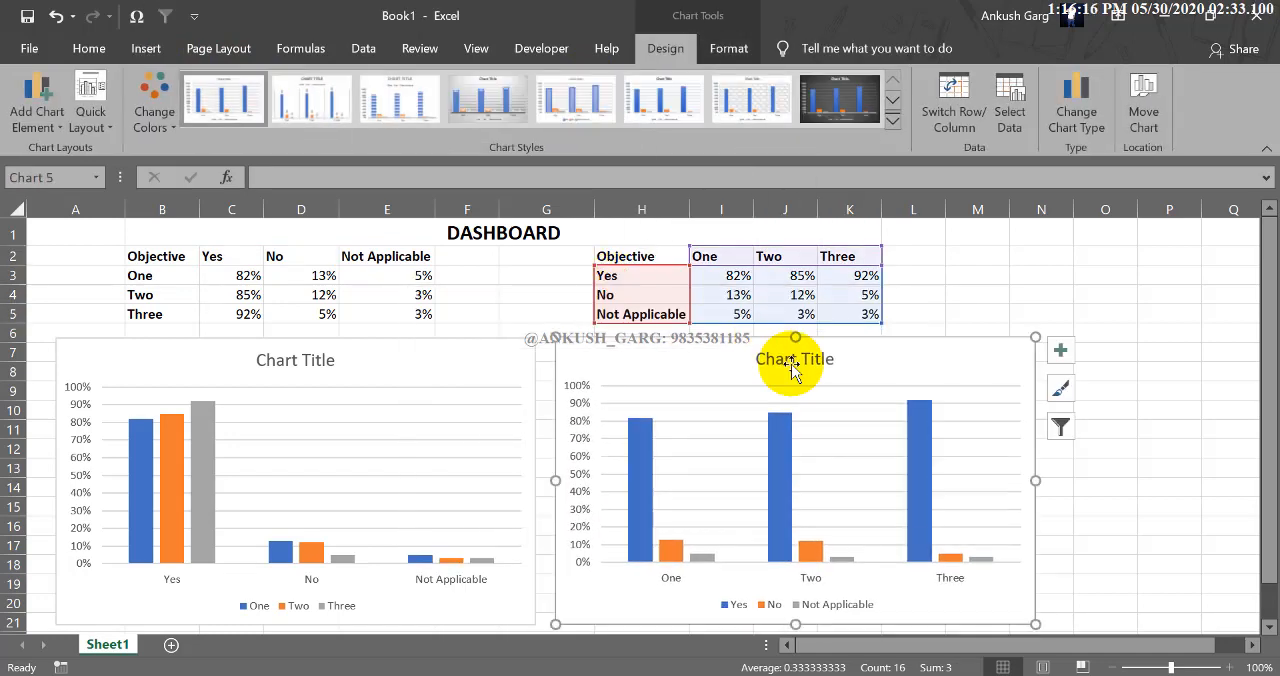
click(1036, 317)
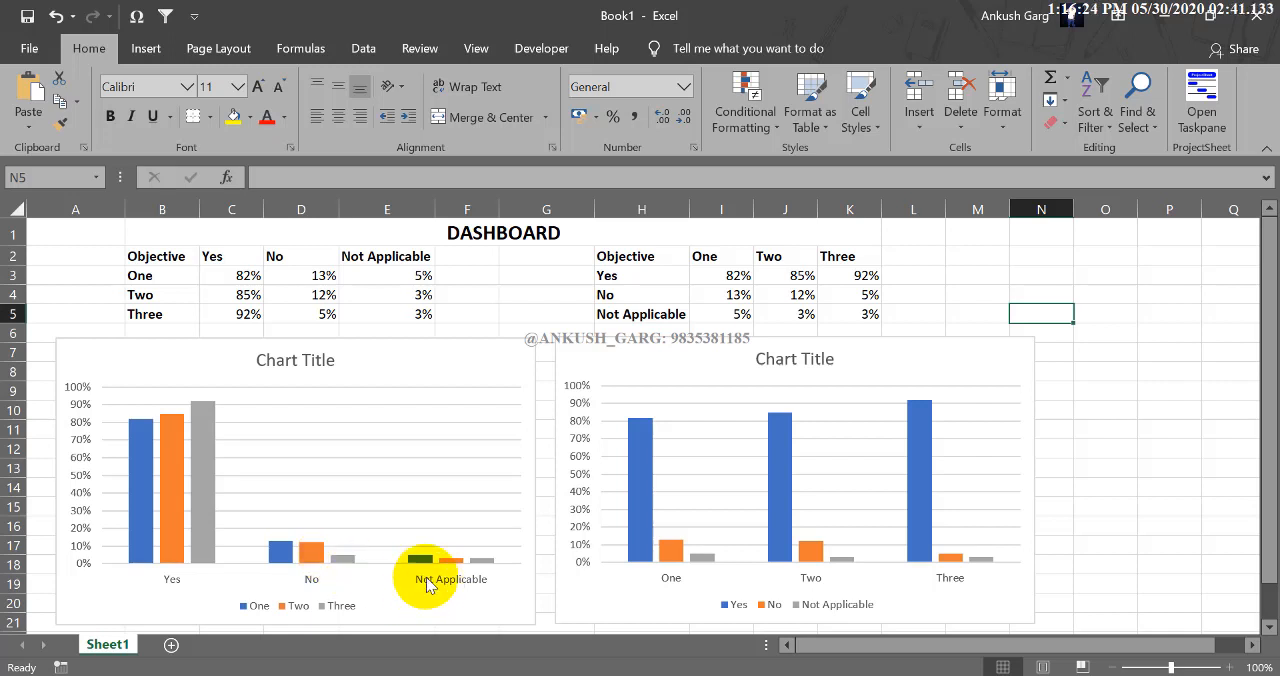
mouse_move(479, 565)
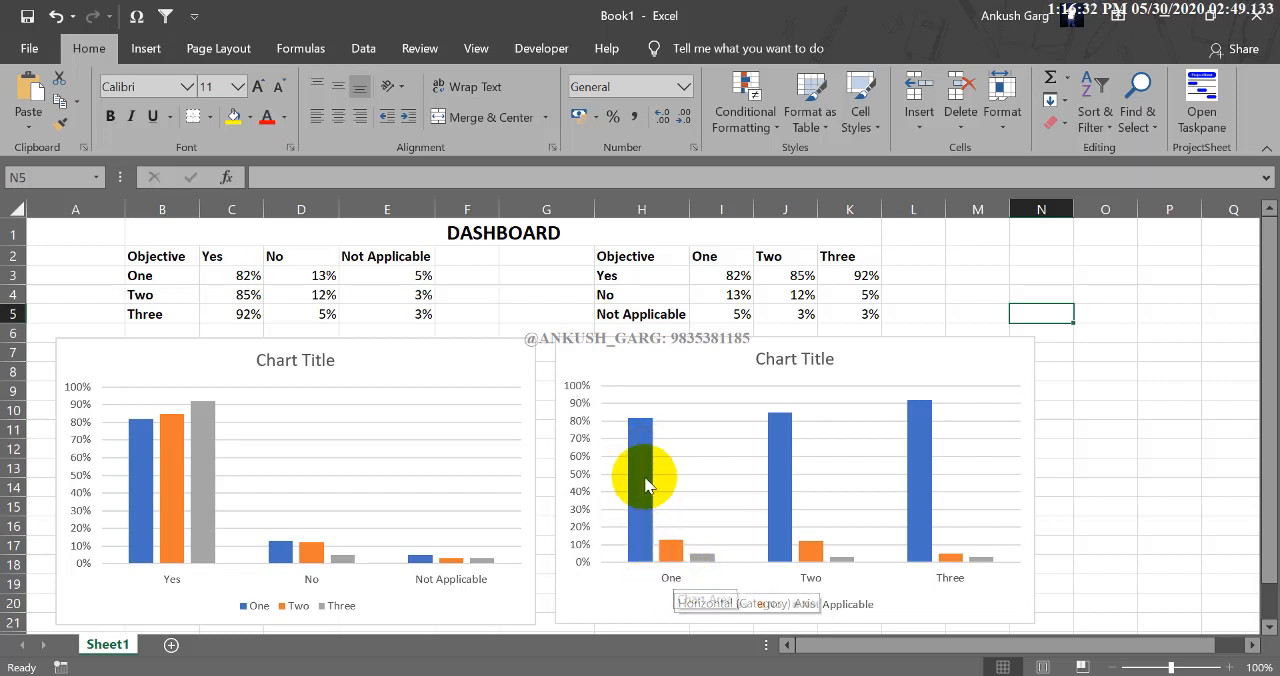
mouse_move(638, 448)
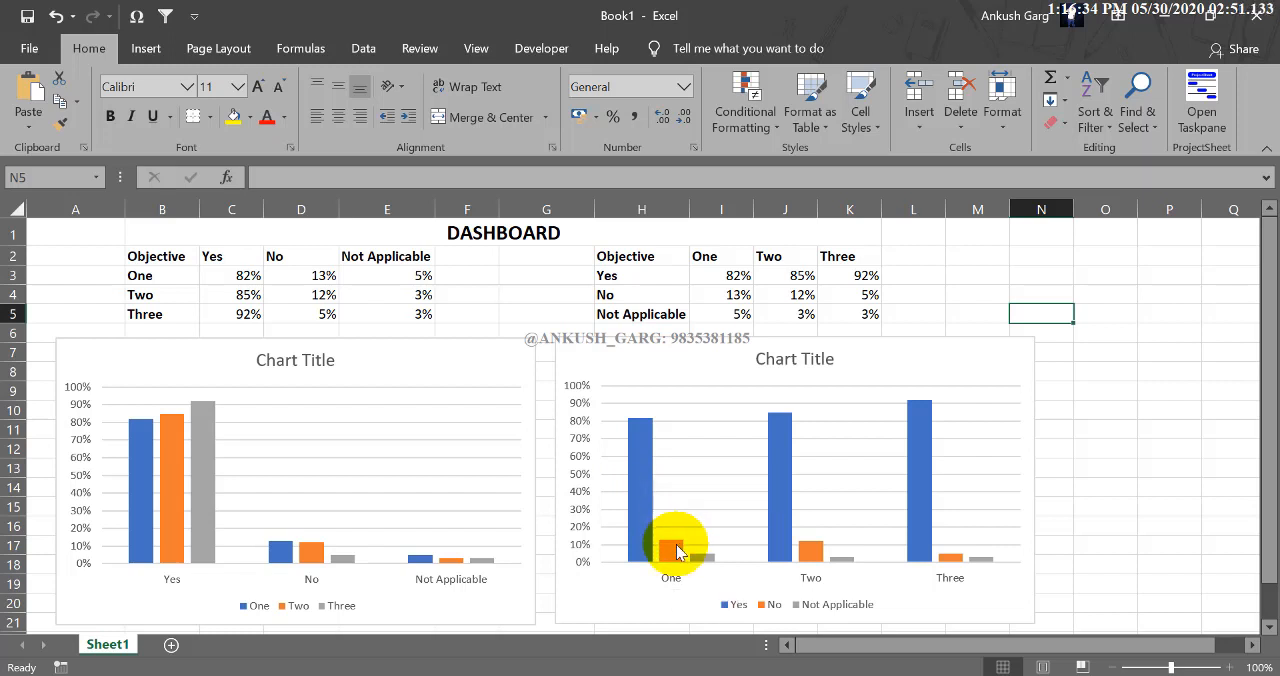
Examine the No and Not Applicable values of objectives One and Two in the second column chart.
mouse_move(705, 563)
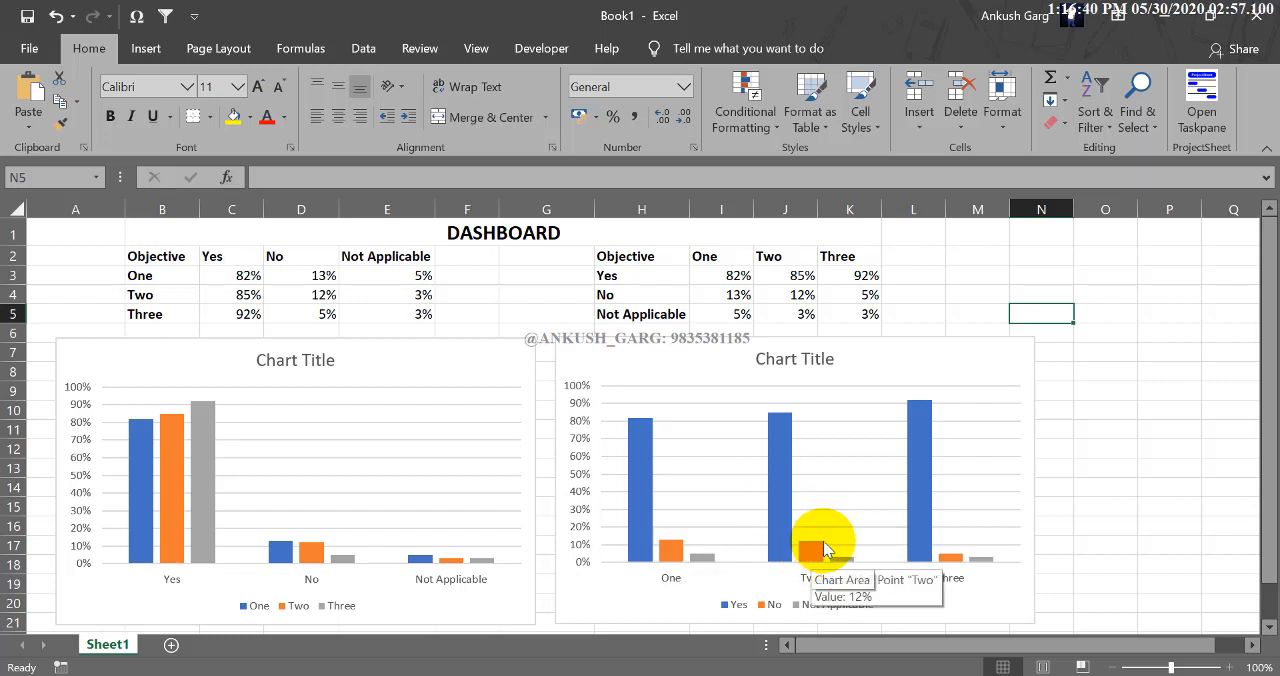
mouse_move(838, 565)
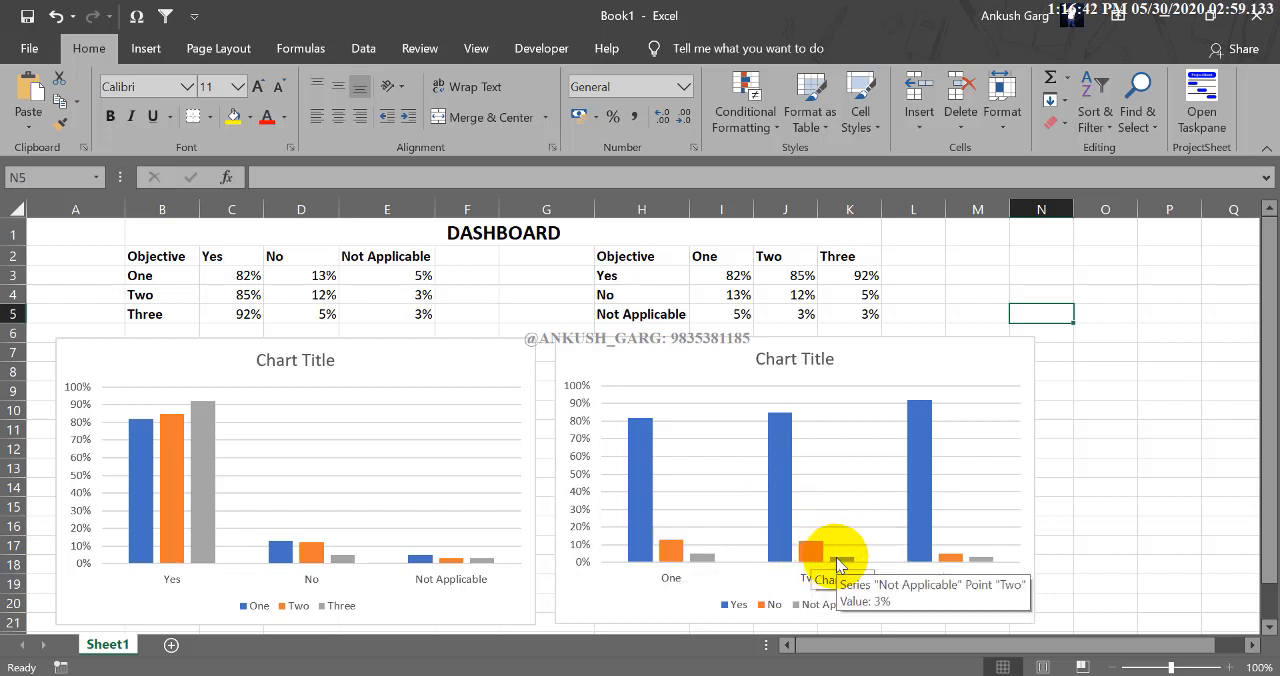
mouse_move(784, 518)
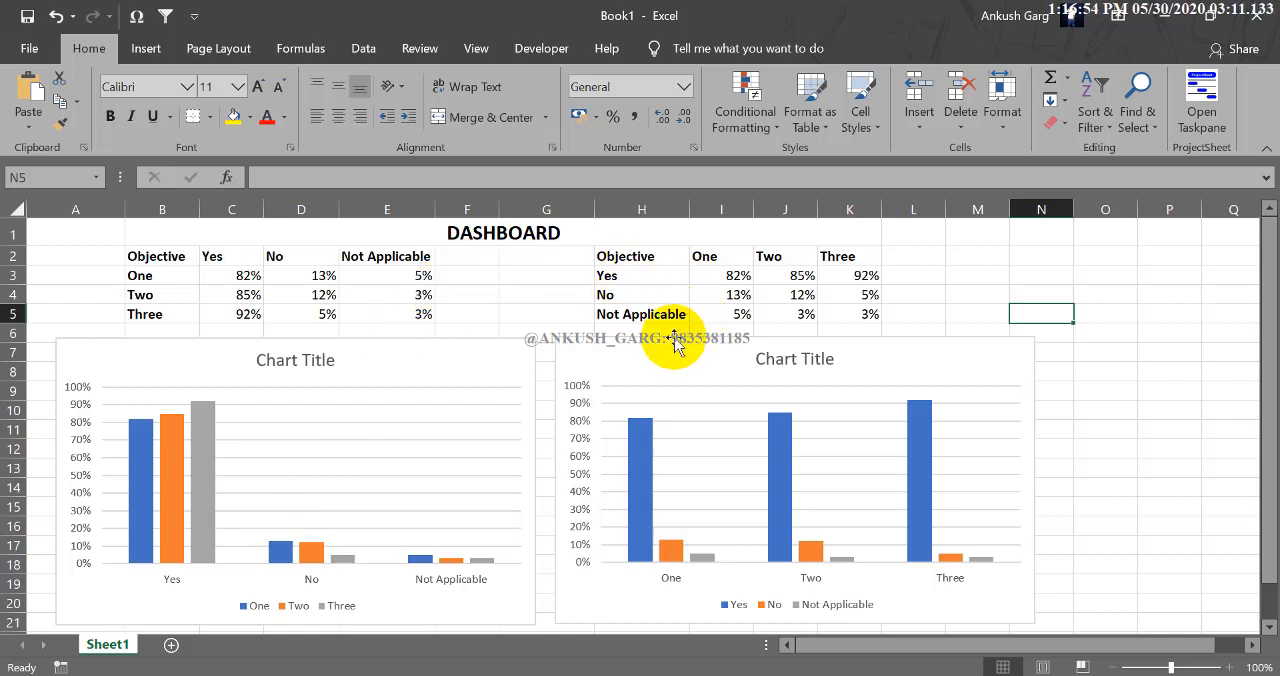
Change the title of the chart below the first table to "Objective Overview".
click(291, 359)
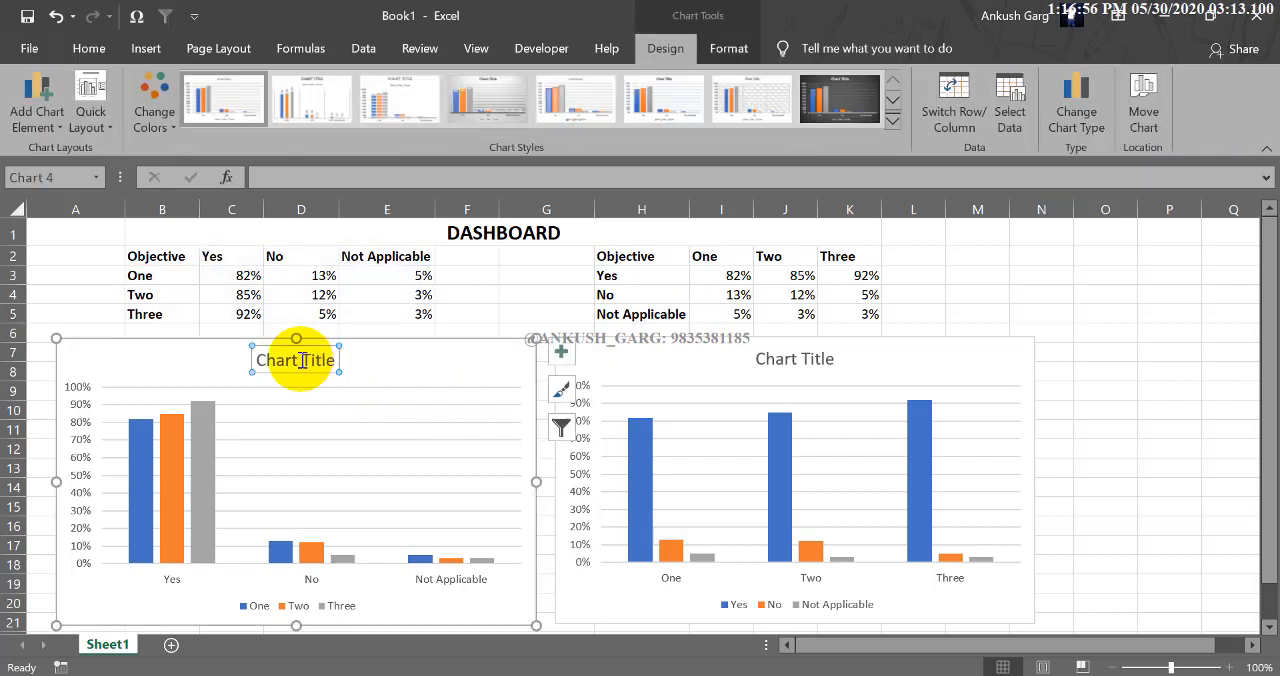
click(326, 361)
drag(269, 360, 256, 360)
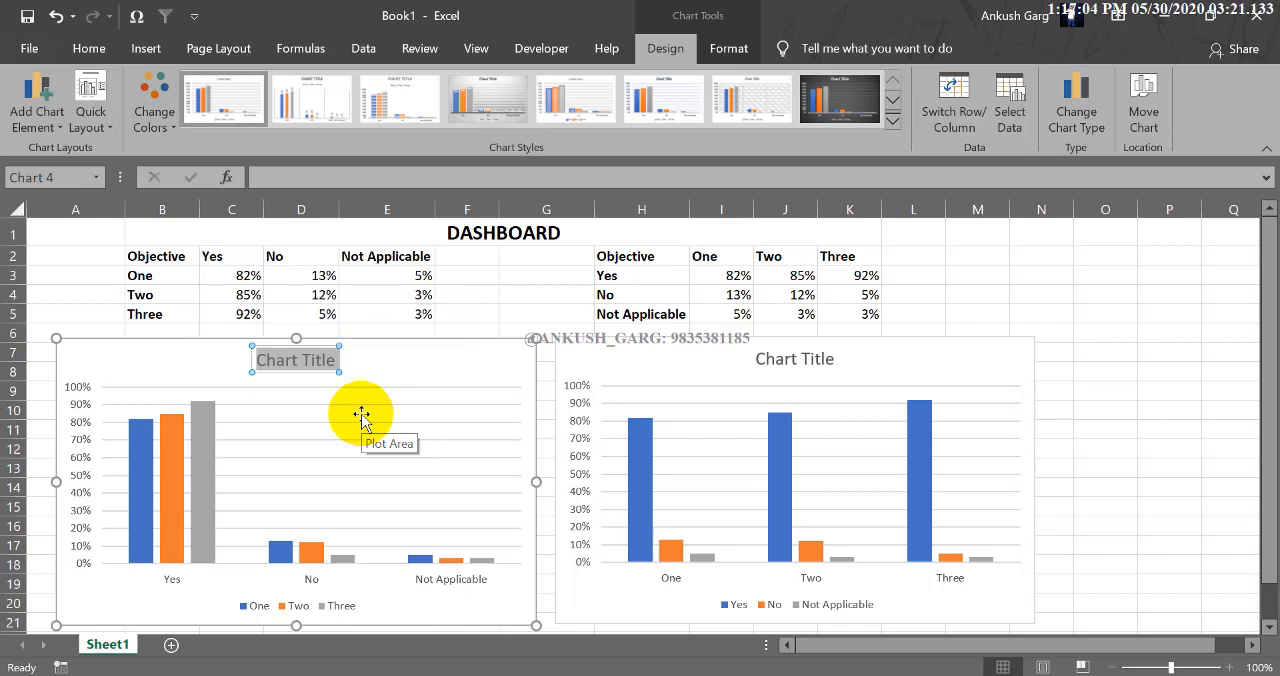
text(Objective Over)
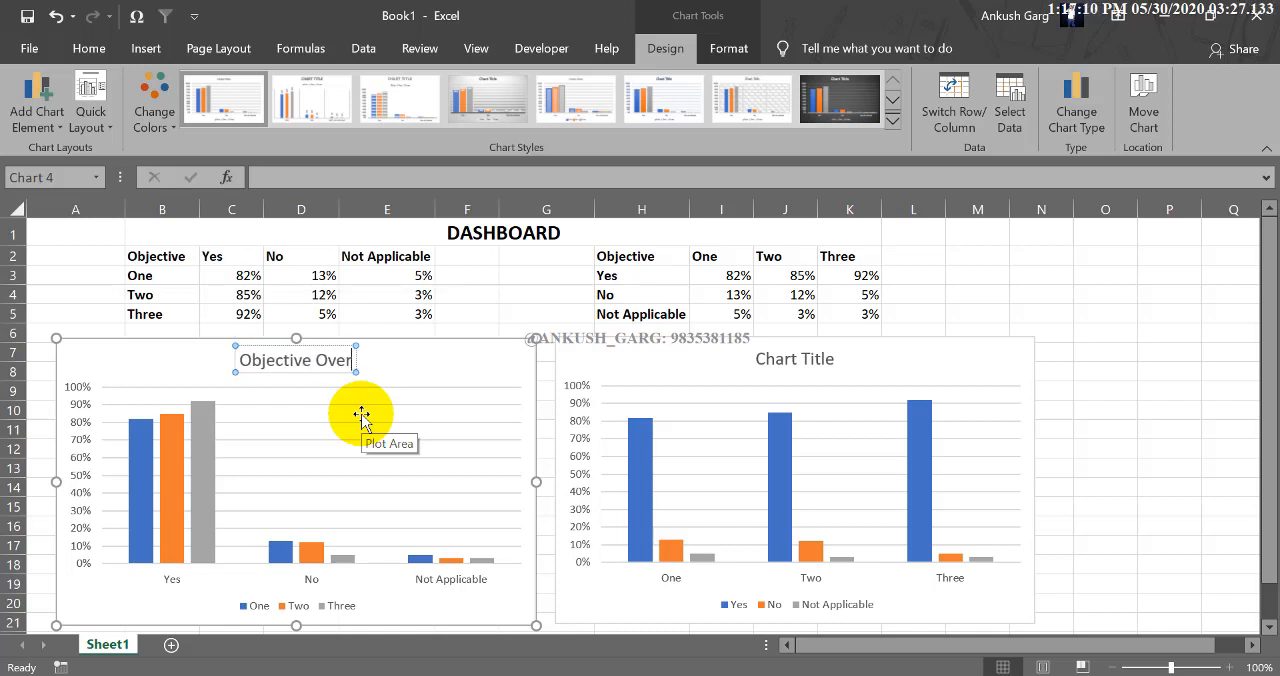
text(view)
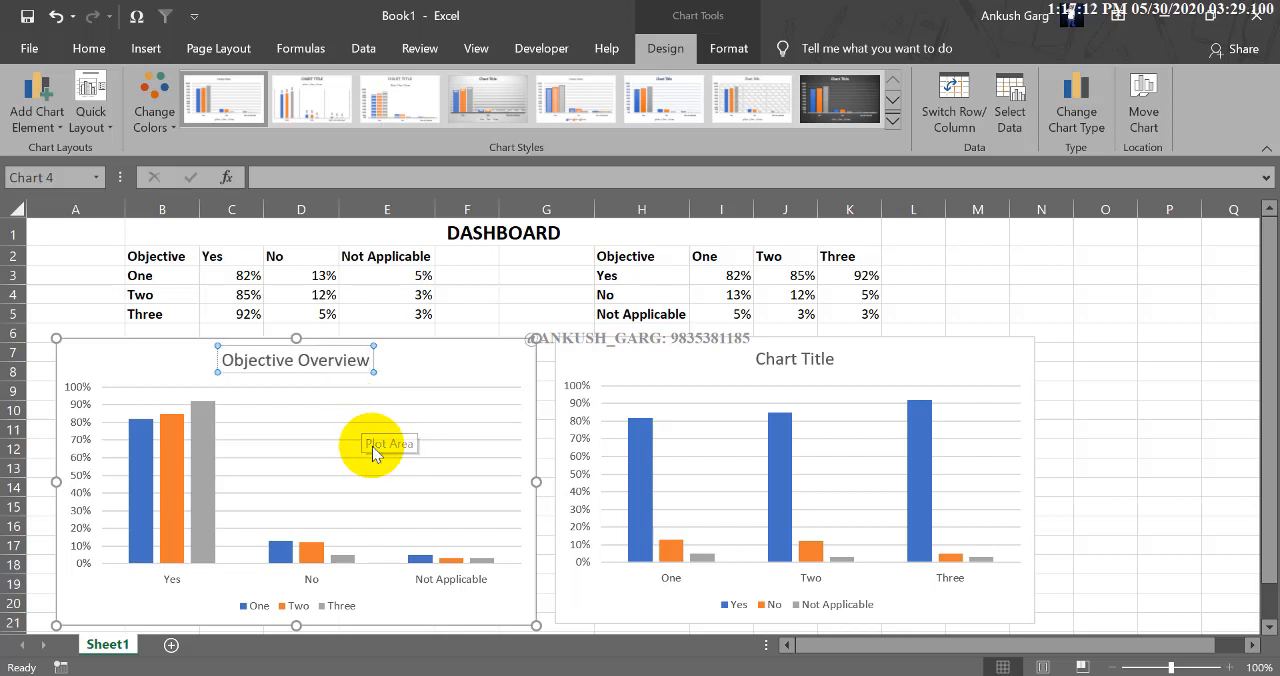
Copy the first chart's title text and paste it over the placeholder title of the second chart.
click(331, 364)
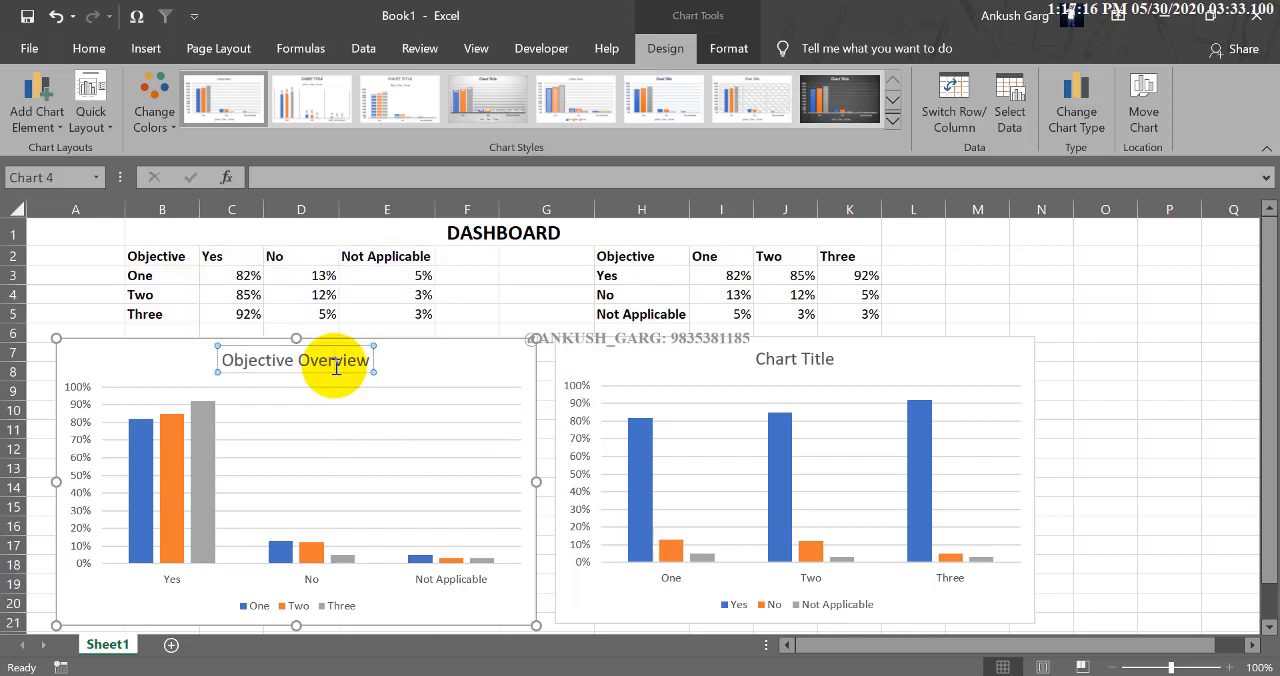
click(763, 357)
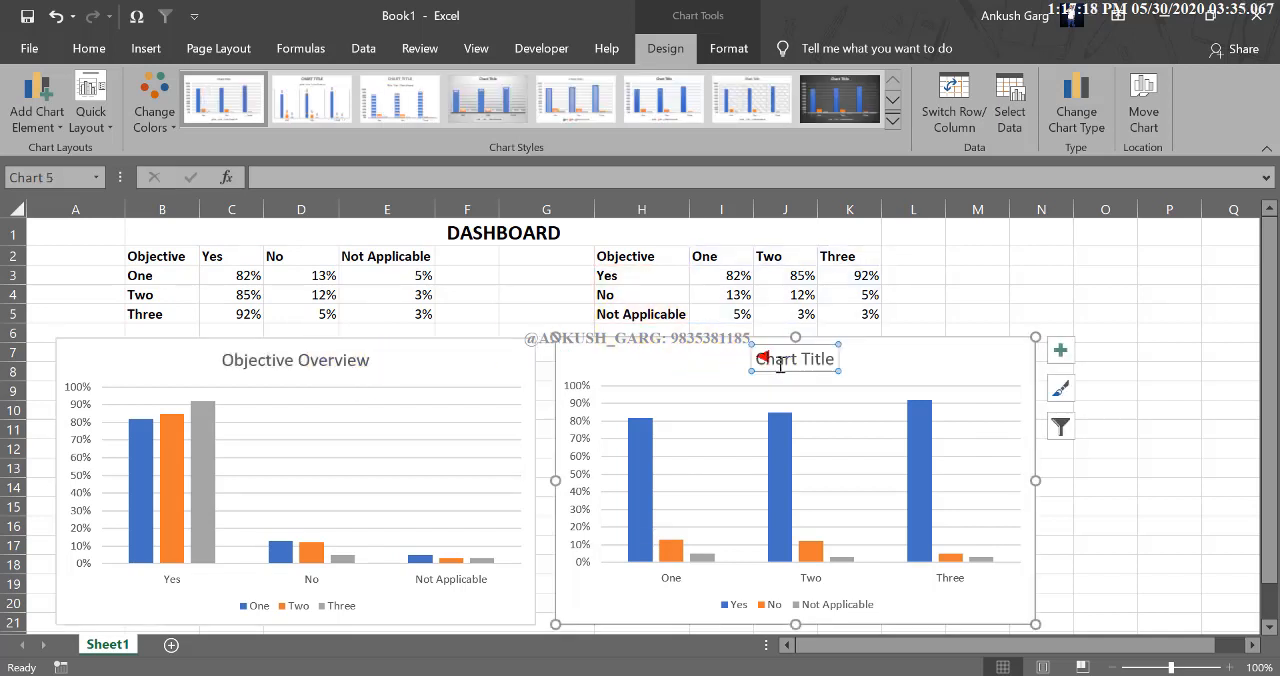
click(780, 366)
key(ctrl+v)
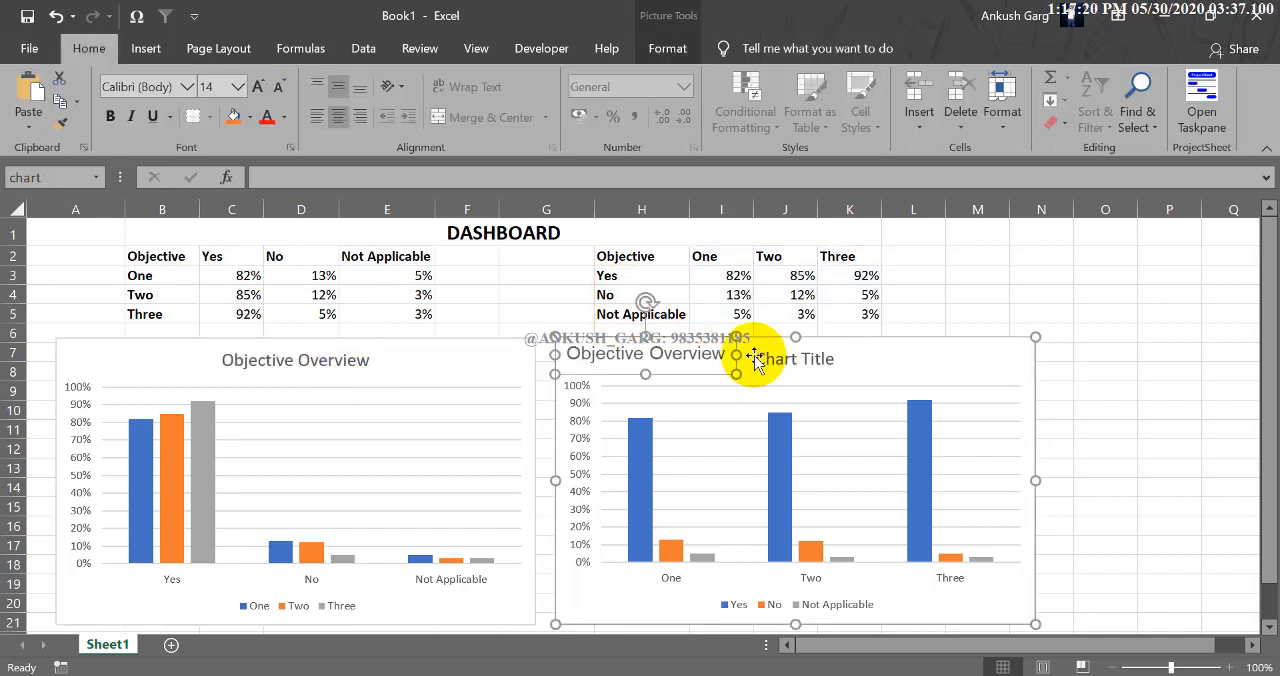
key(ctrl+z)
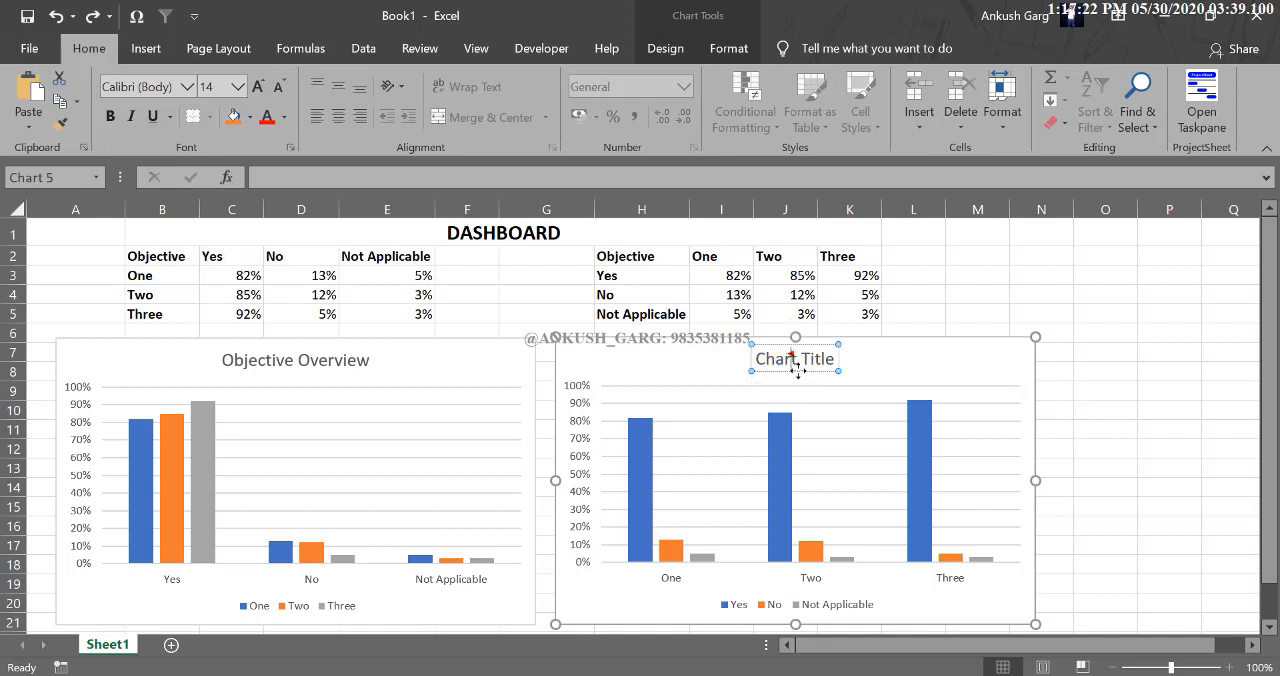
text(Objective Overview)
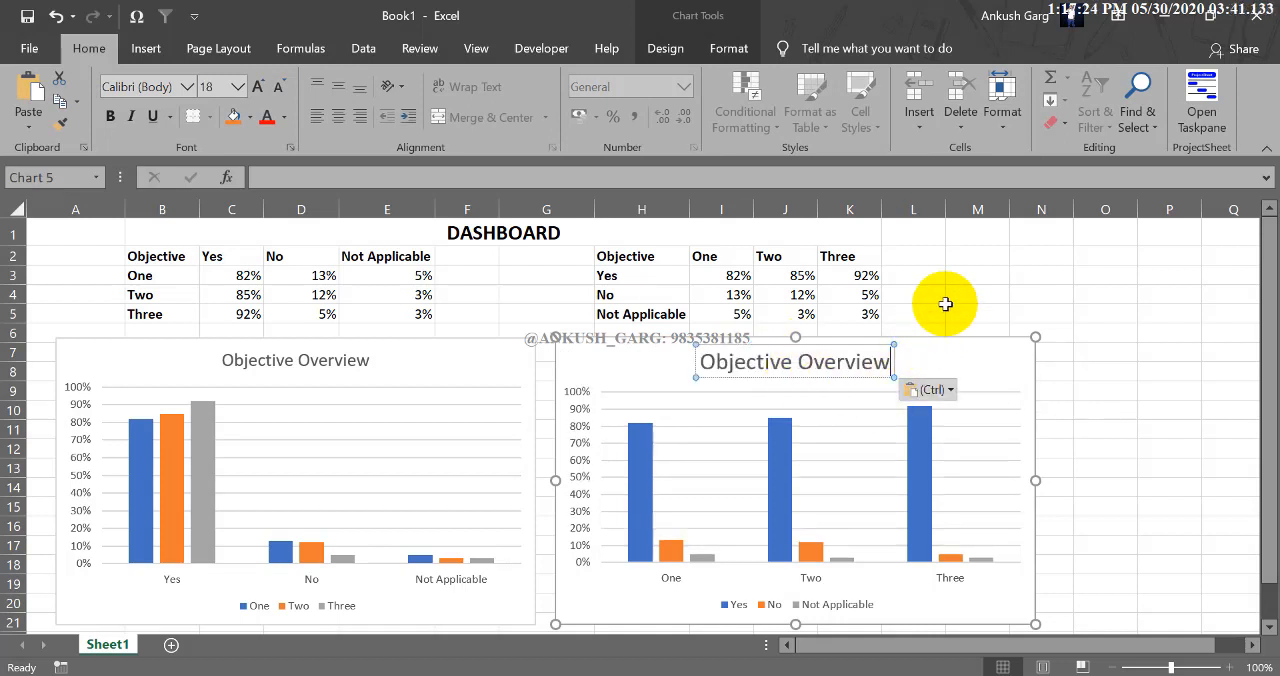
click(940, 296)
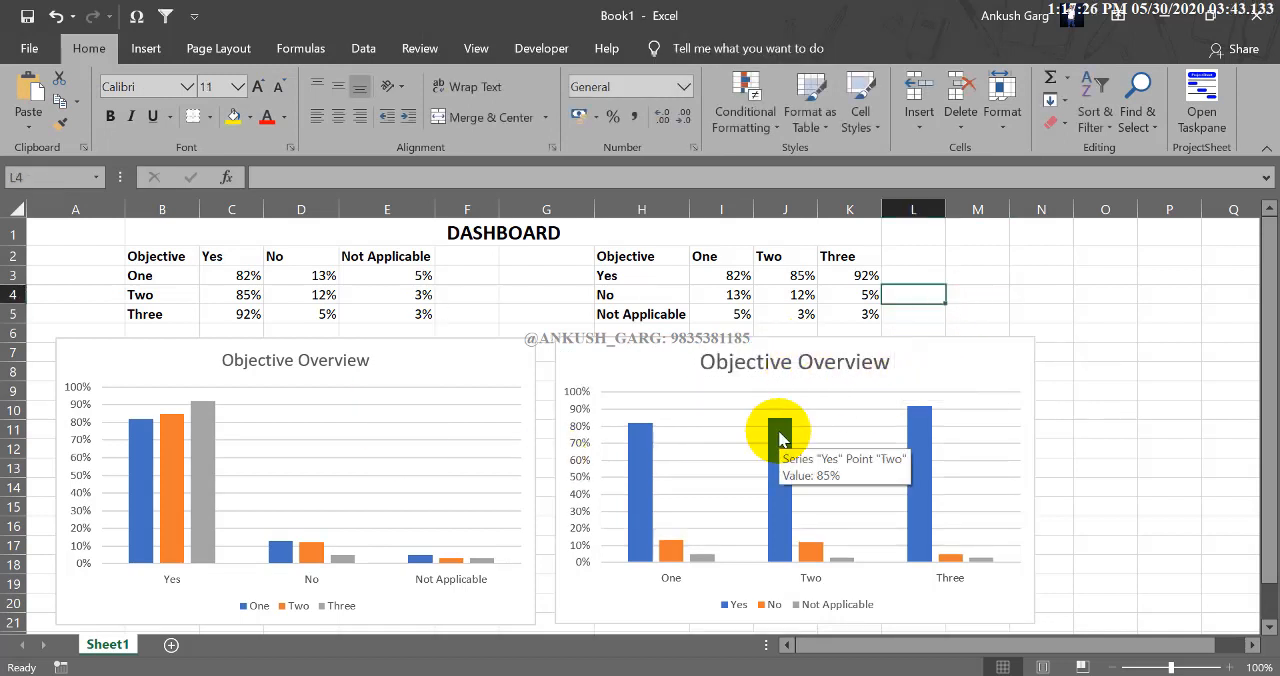
Shrink the column chart below the first table to cover about columns A to D, down to row 16.
click(425, 350)
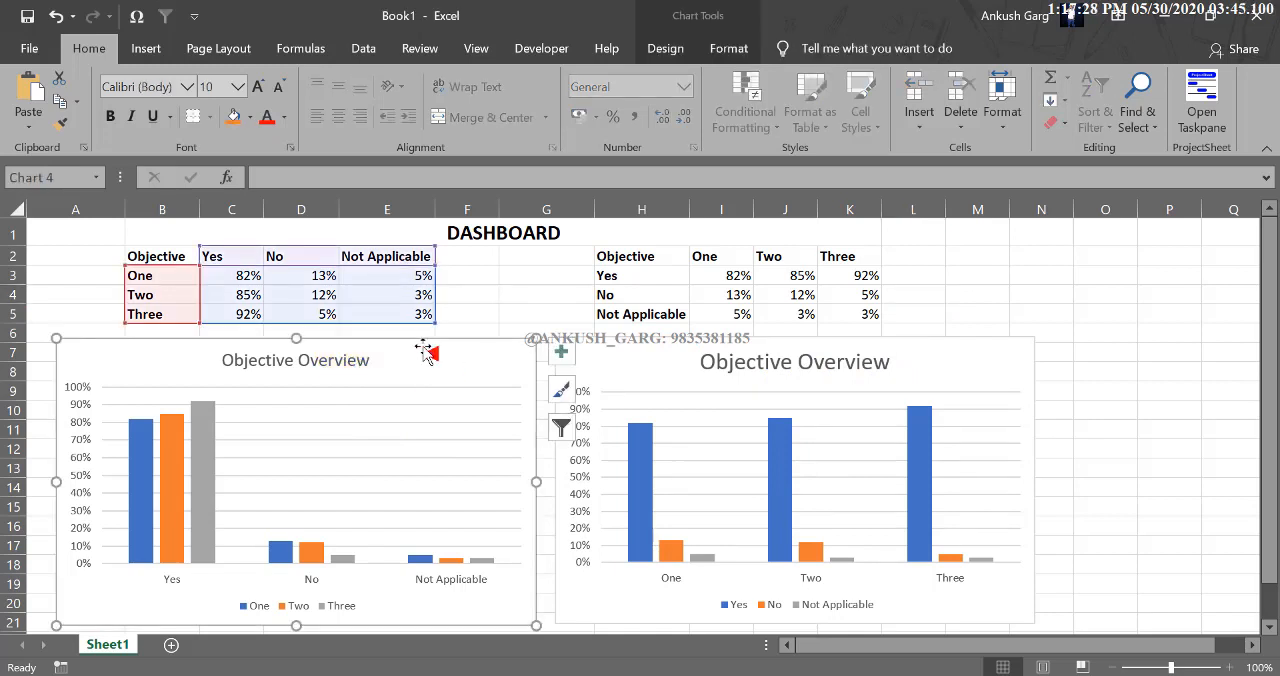
click(488, 292)
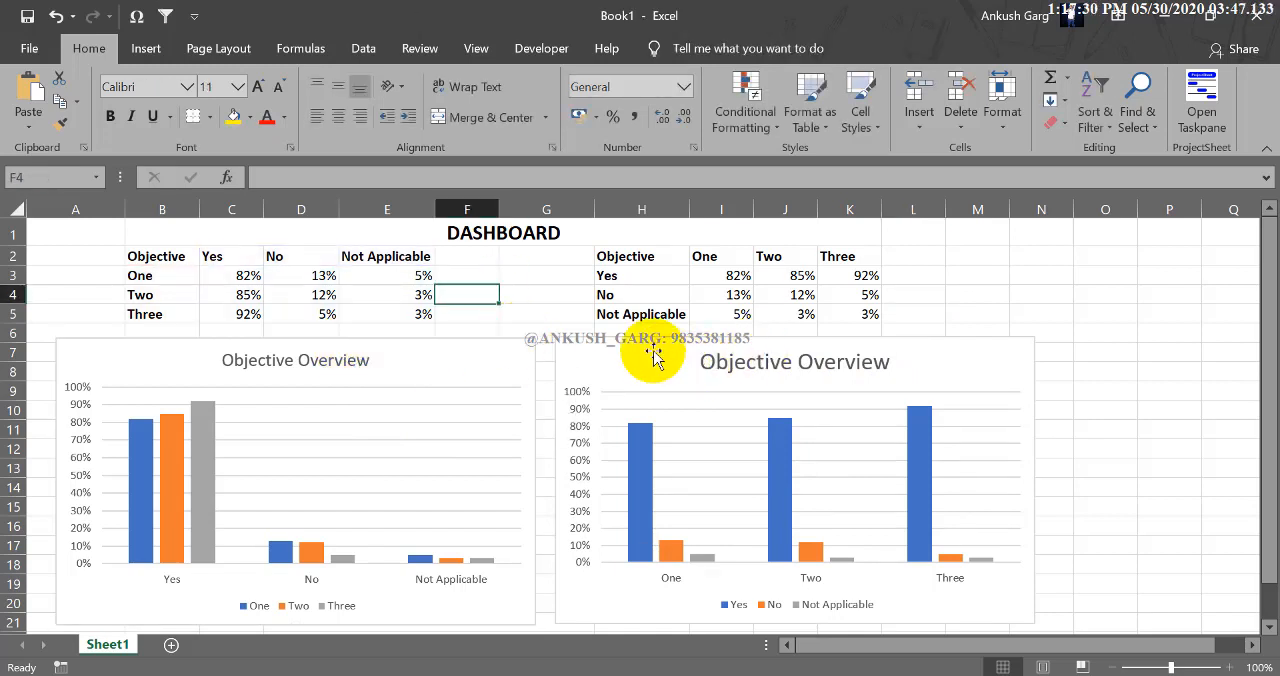
click(534, 398)
drag(536, 625, 340, 531)
drag(279, 341, 266, 337)
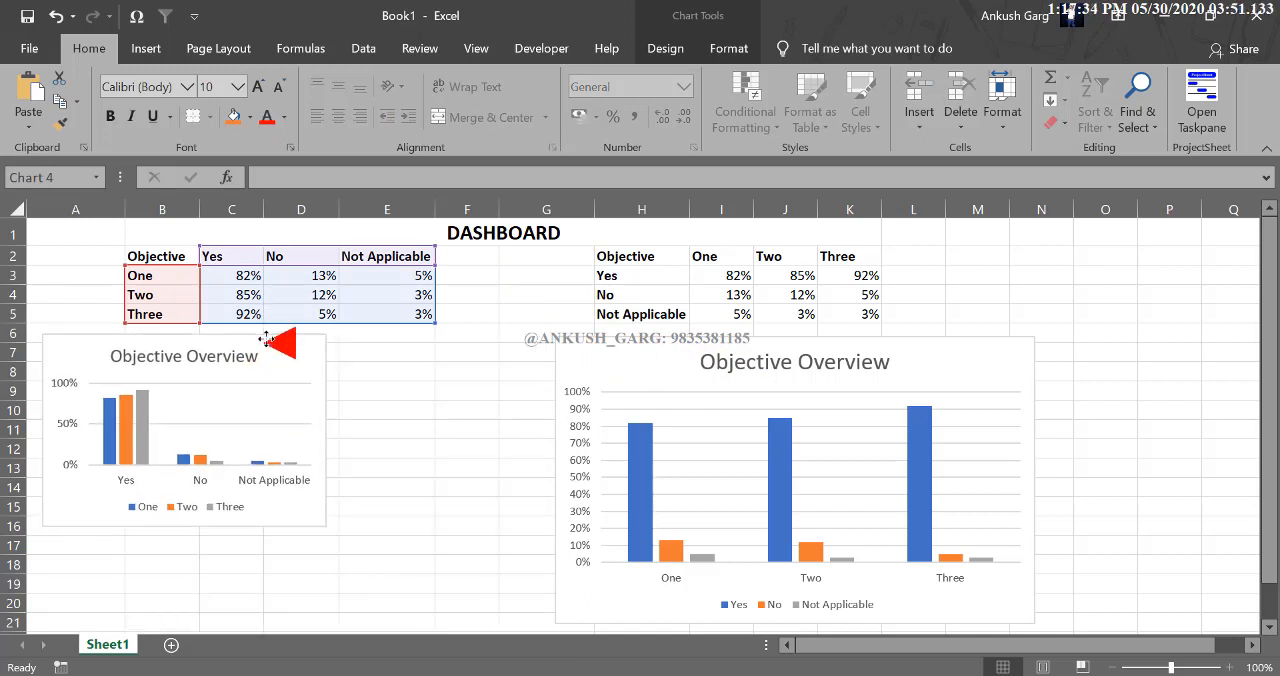
Move the second table's column chart beside that table and shrink it to about columns M to P, rows 2 to 10.
click(686, 358)
drag(562, 345, 988, 259)
drag(1185, 419, 1233, 389)
drag(1087, 389, 1087, 408)
Move the first table's column chart directly beneath the other column chart, around columns M to P.
click(252, 403)
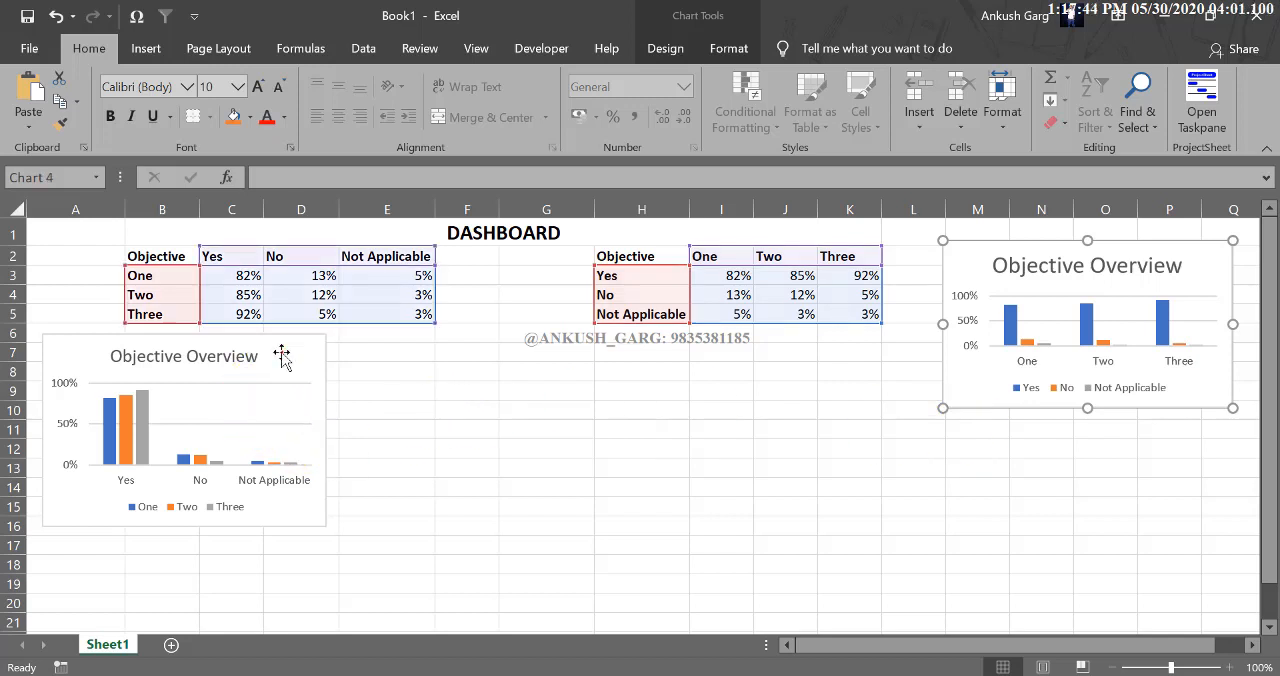
click(420, 354)
drag(320, 345, 1231, 422)
click(721, 429)
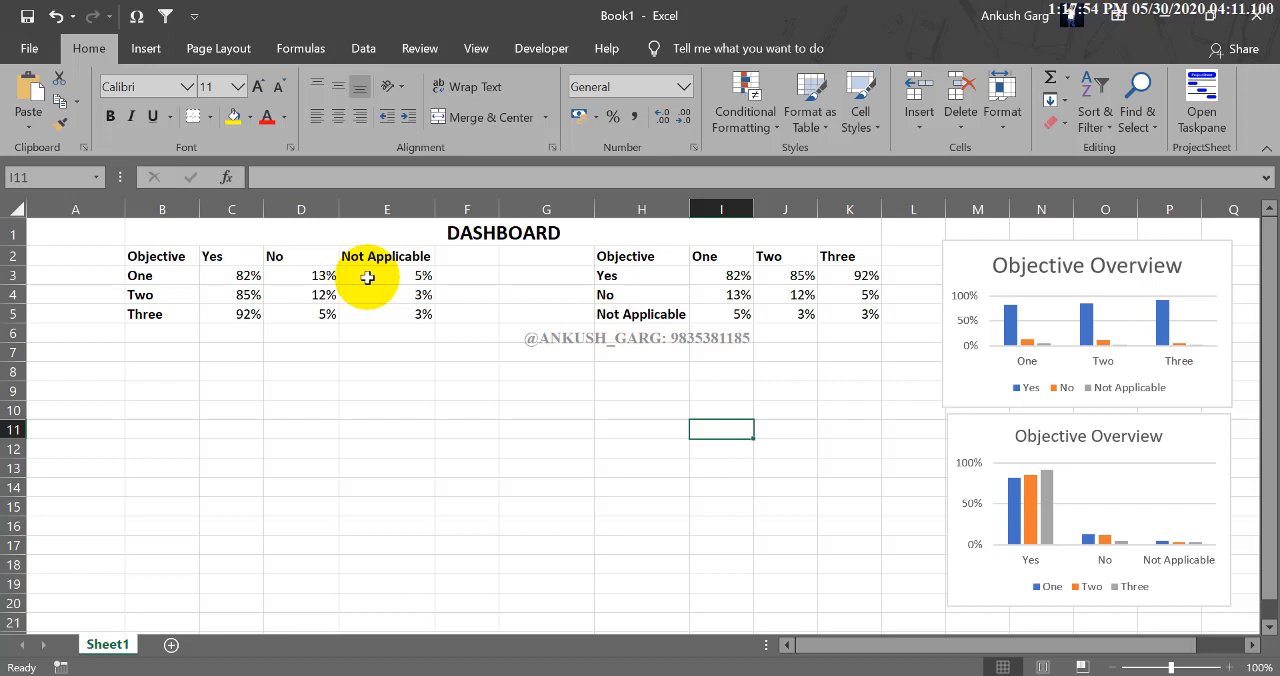
Insert a 2-D pie chart from B2:E3, place it below the first table and shrink it to about rows 6 to 17.
click(150, 390)
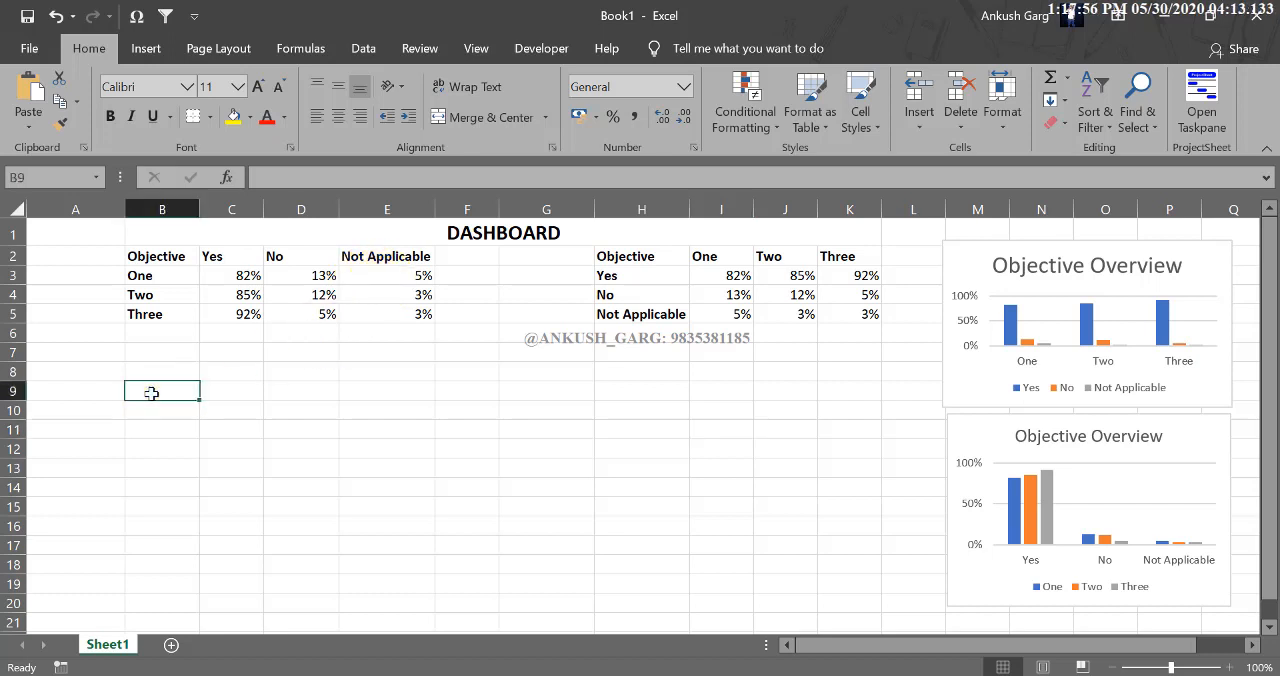
drag(160, 257, 388, 276)
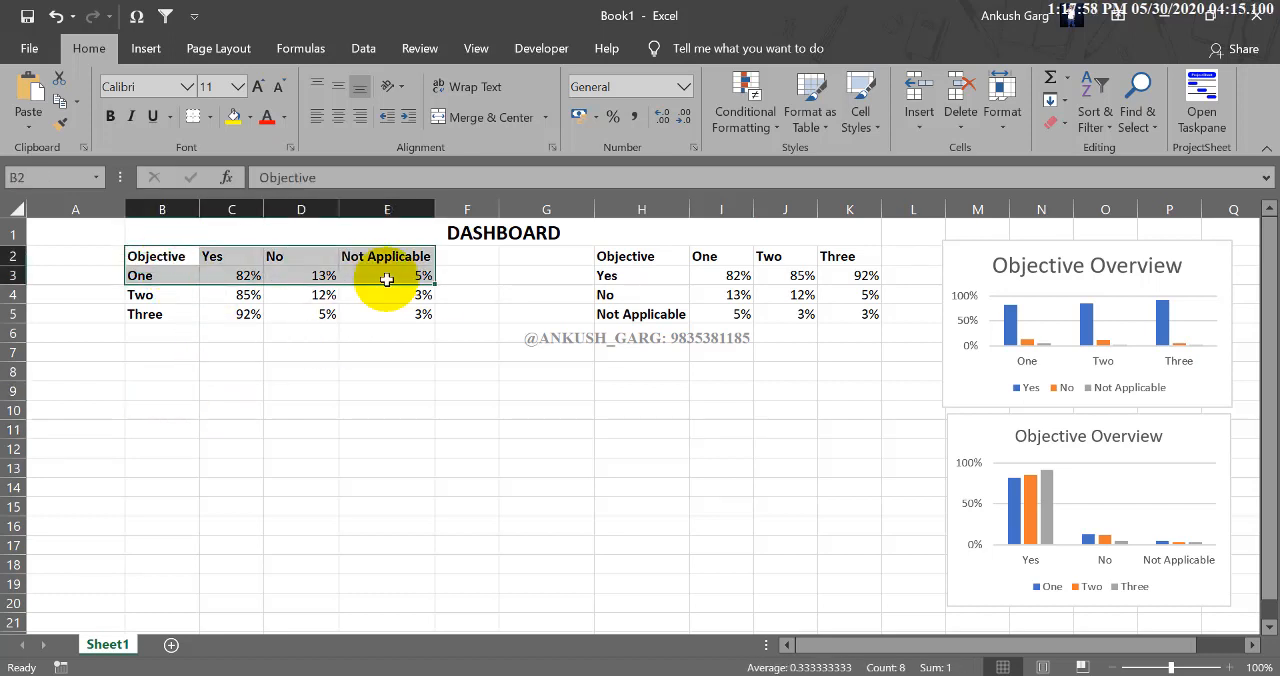
click(146, 49)
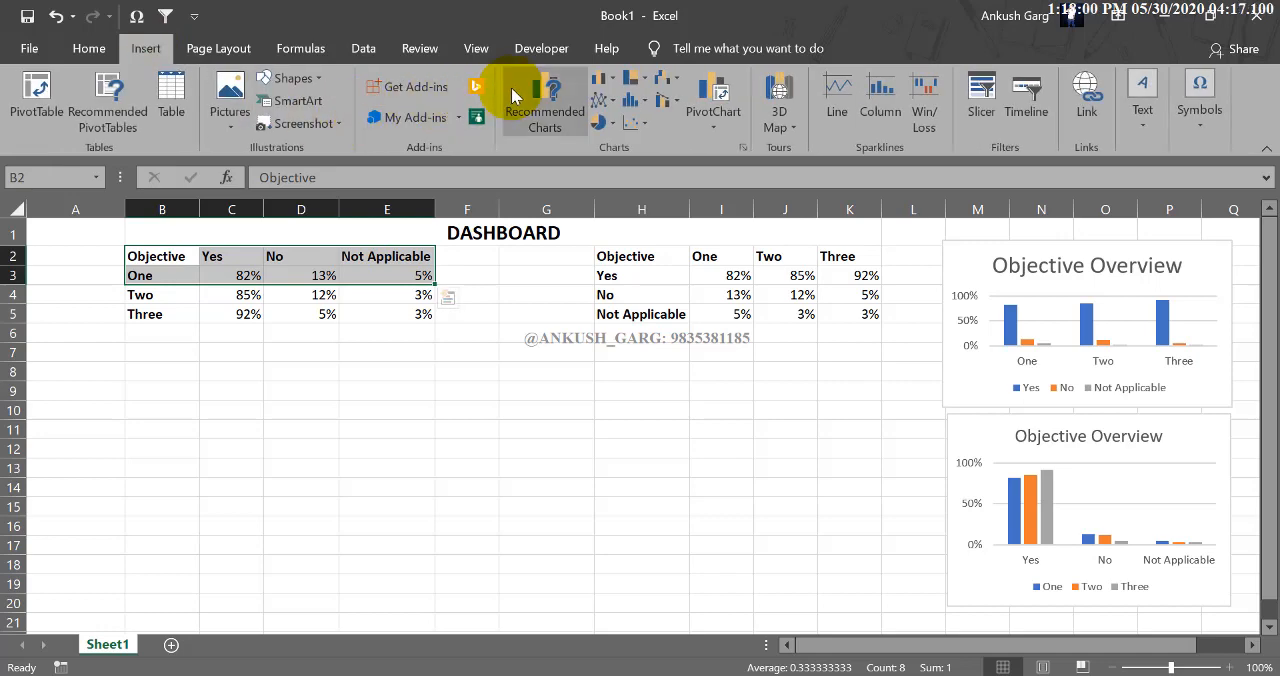
click(601, 121)
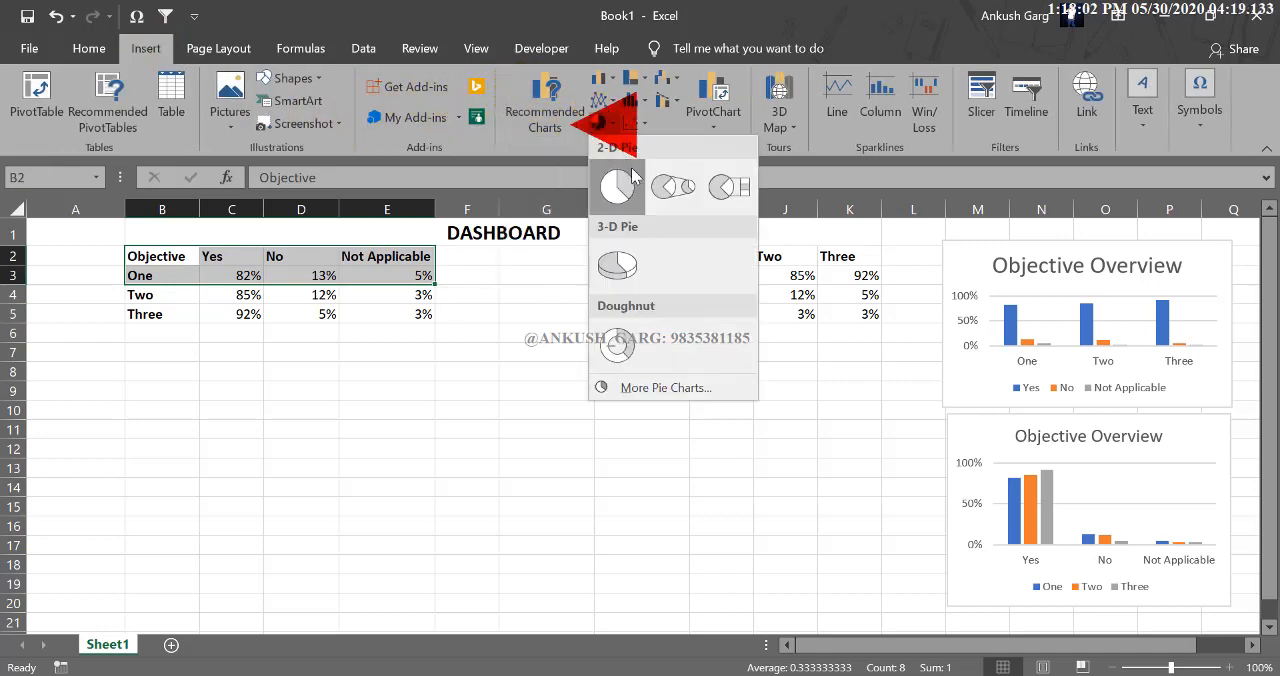
click(620, 180)
drag(567, 285, 273, 334)
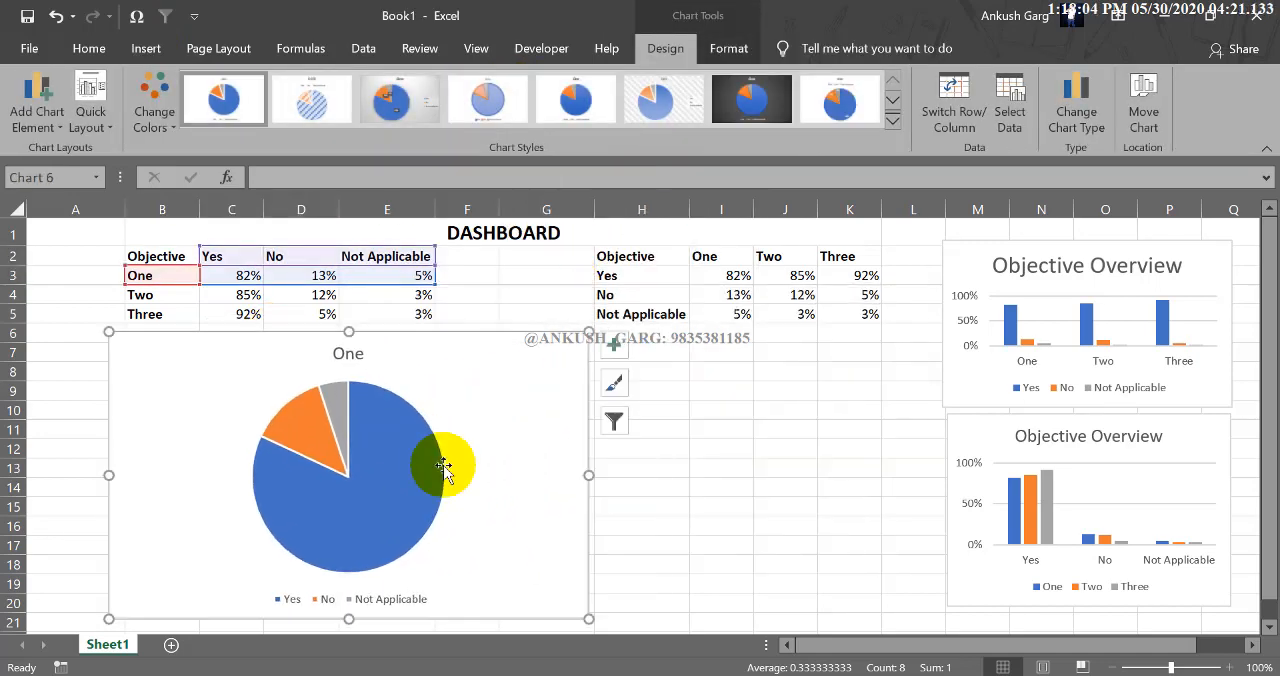
drag(583, 618, 376, 553)
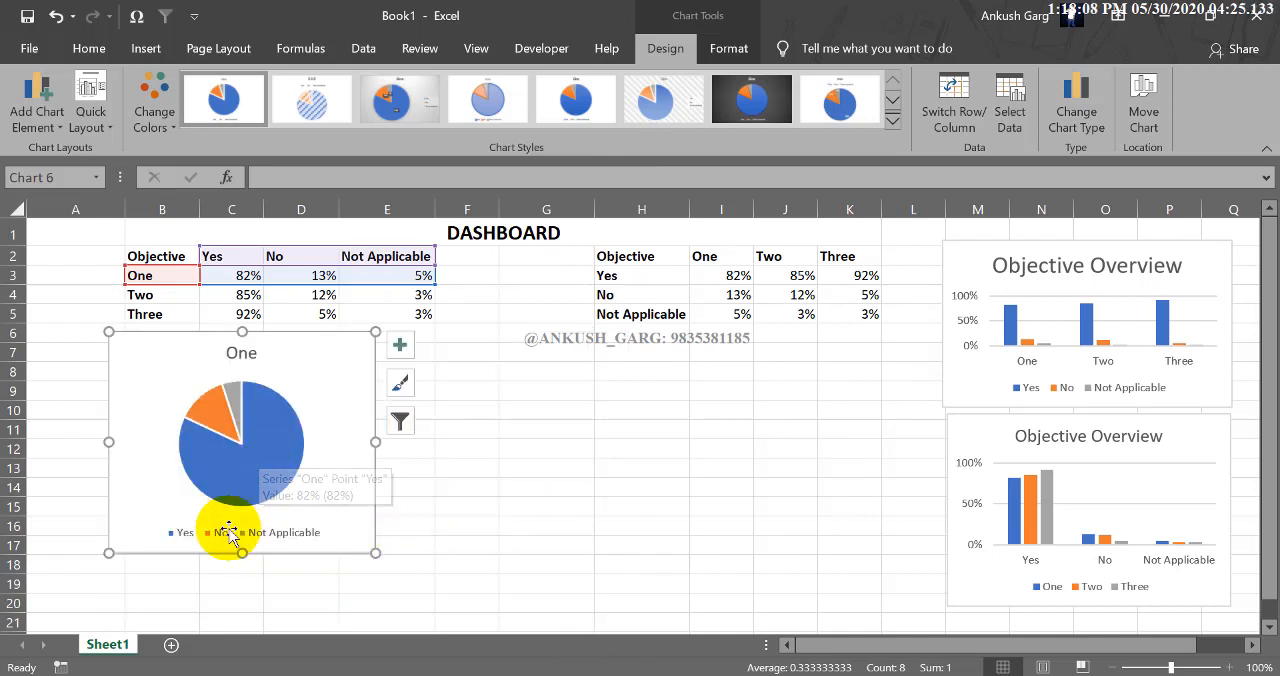
Change the pie chart's title to "Objective One".
double_click(257, 353)
drag(257, 353, 240, 355)
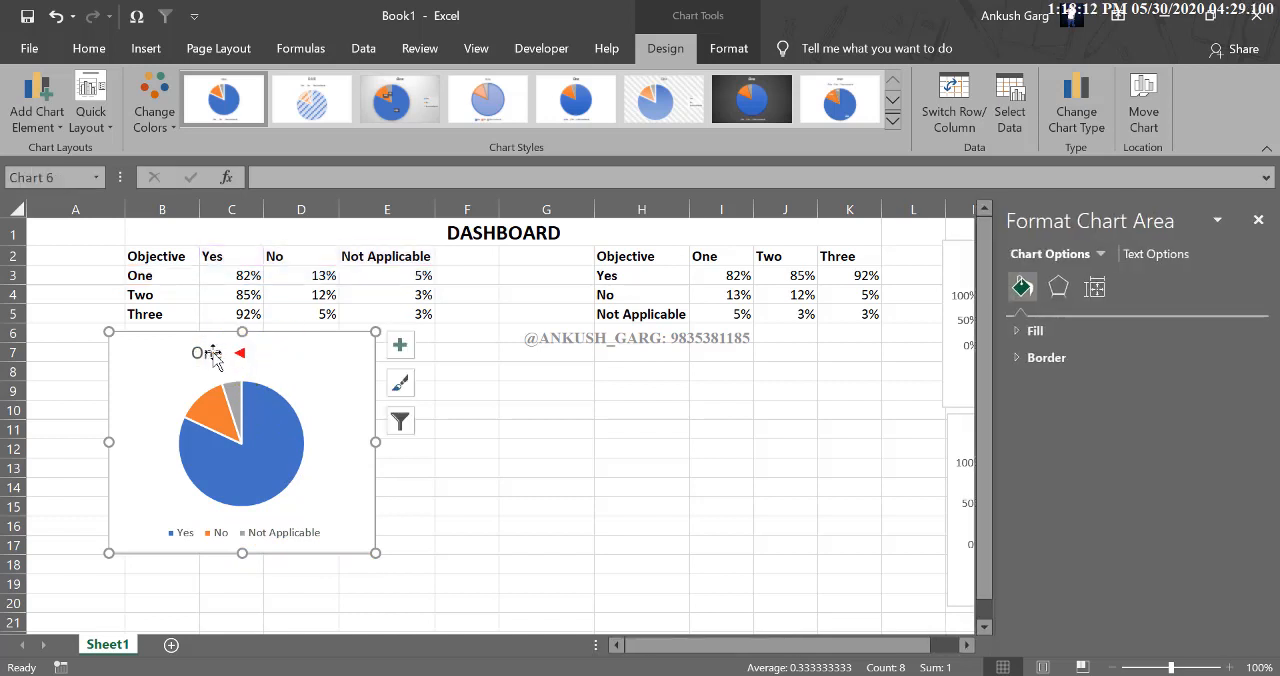
click(213, 354)
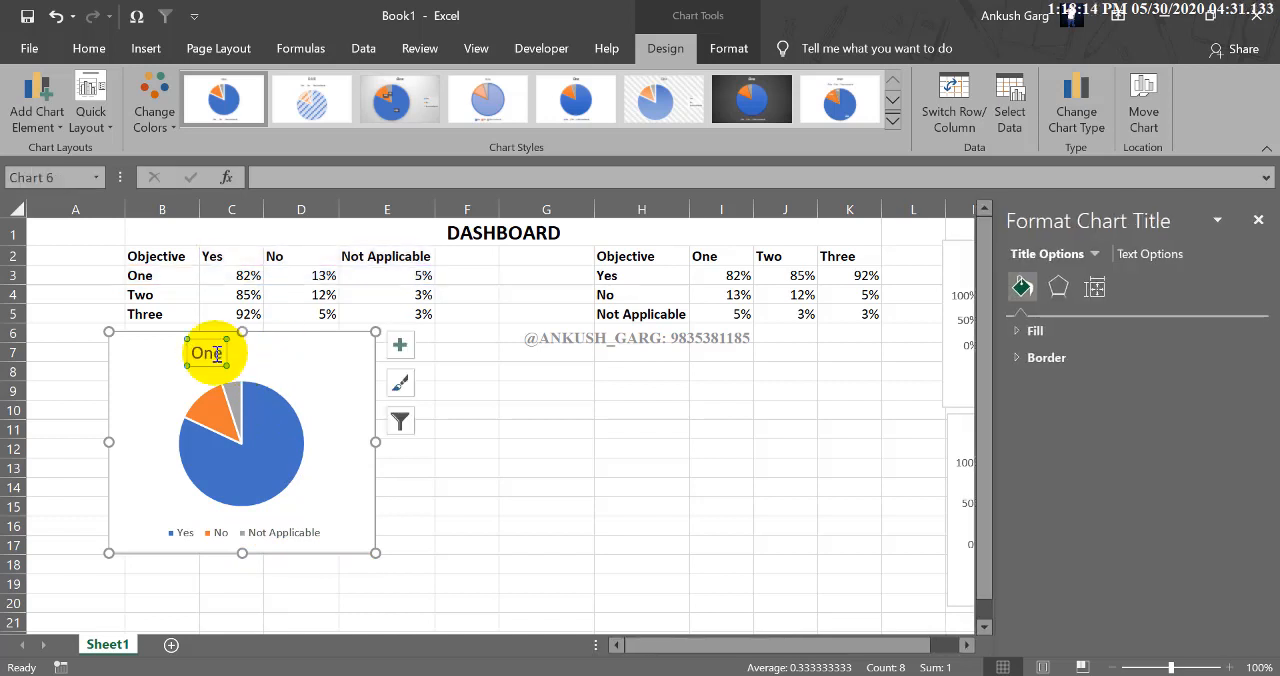
text(One)
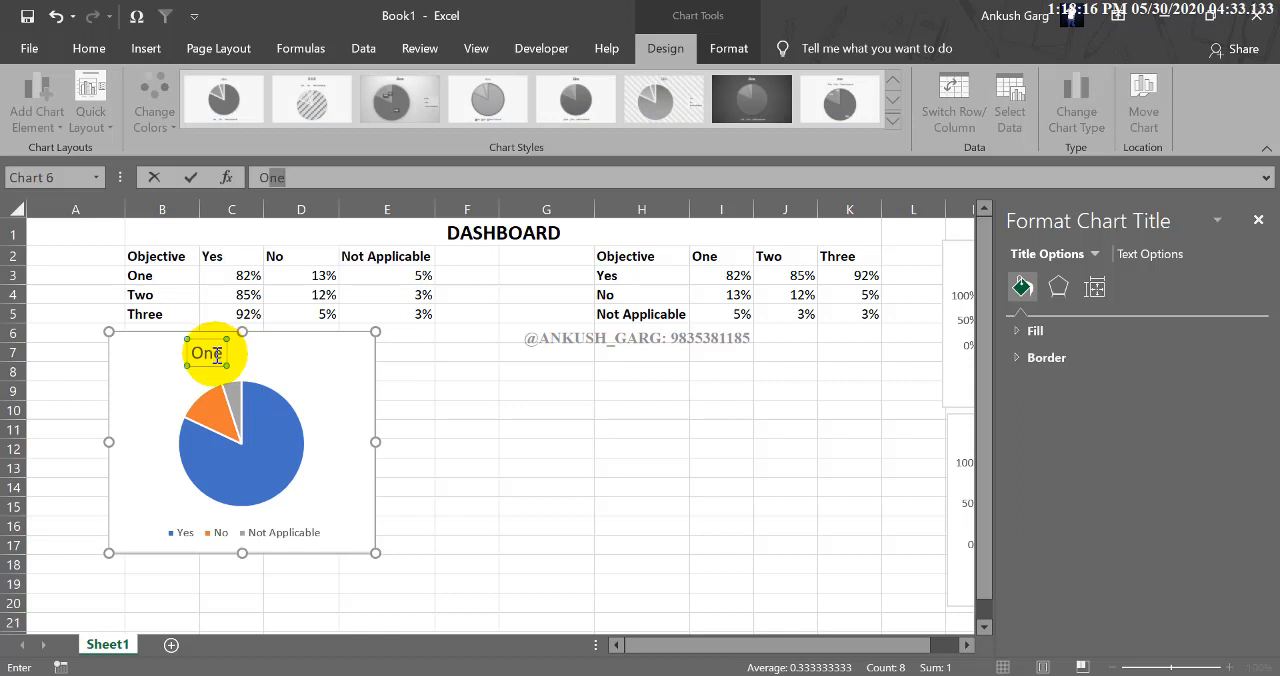
click(306, 178)
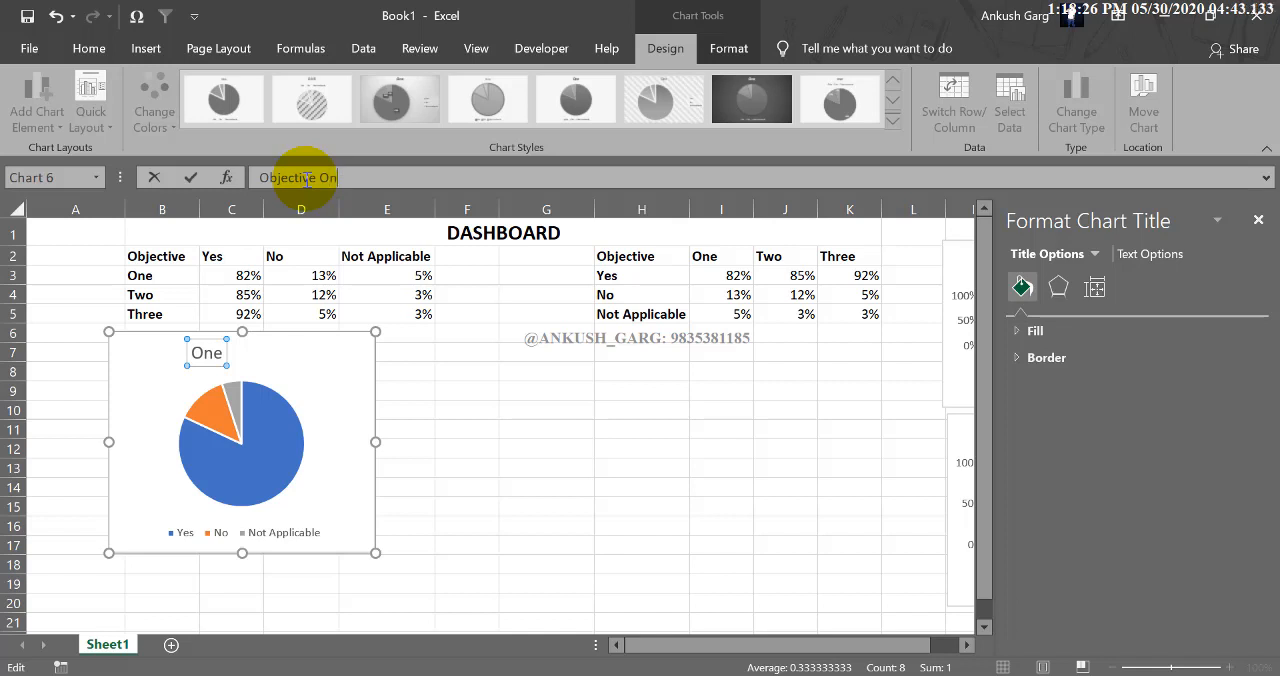
key(Return)
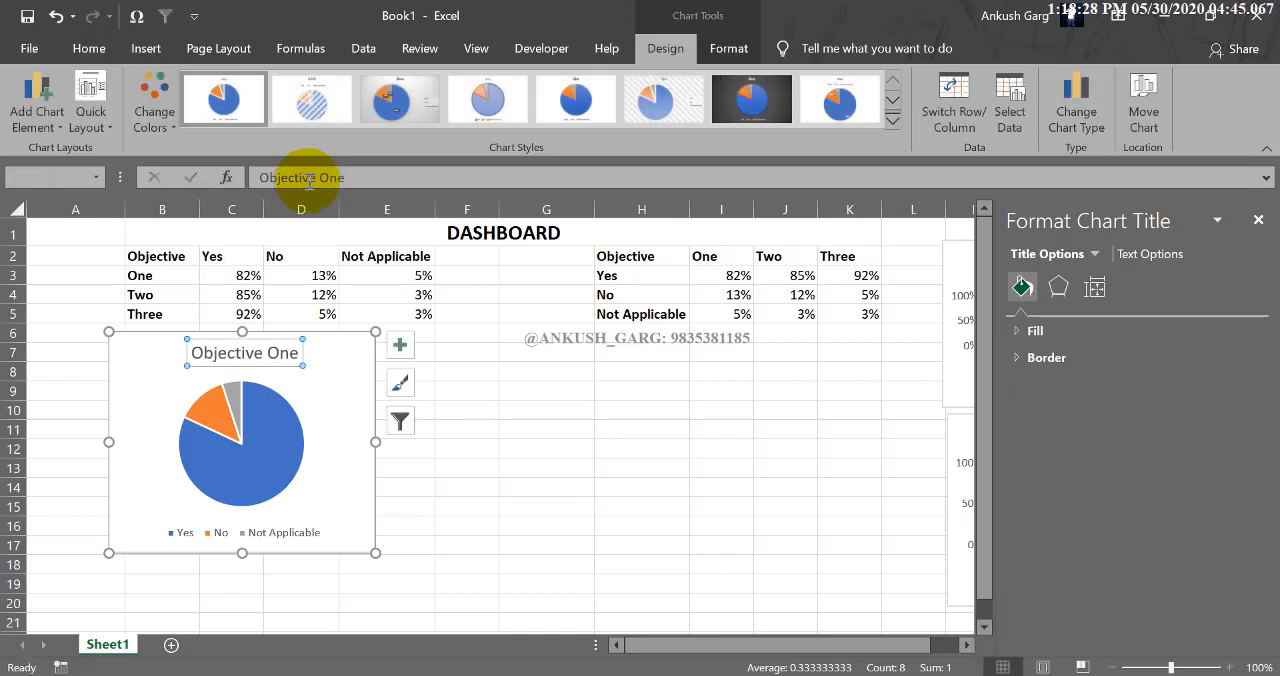
click(454, 463)
Shift the Objective One pie chart about one row down and slightly toward column A, leaving a gap below the table.
click(265, 352)
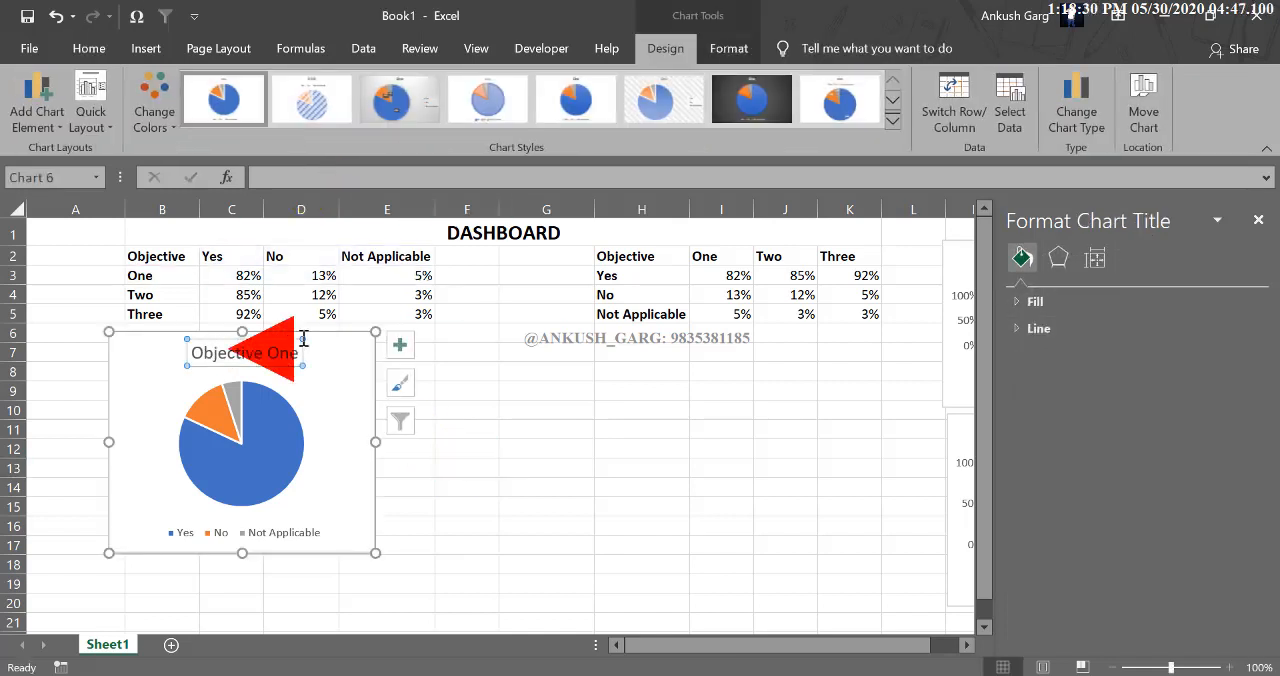
drag(309, 336, 285, 361)
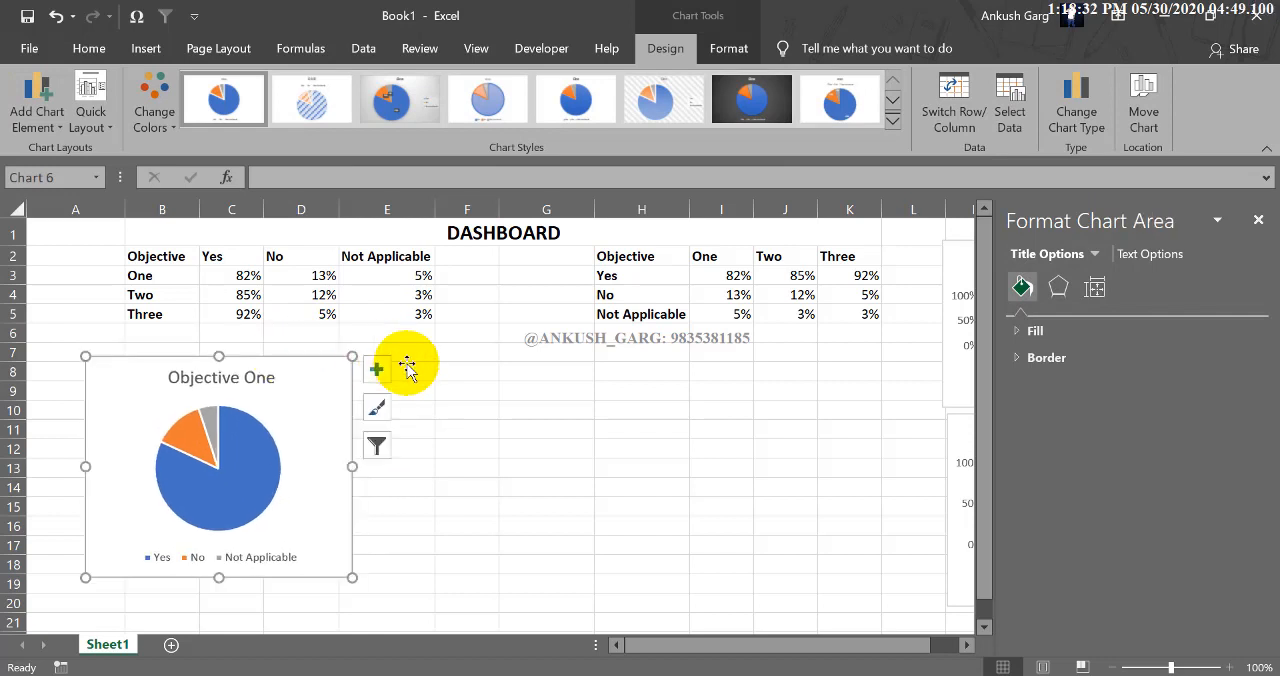
click(407, 369)
Insert a 2-D pie chart from the header row B2:E2 and the Objective Two row B4:E4.
drag(171, 257, 425, 256)
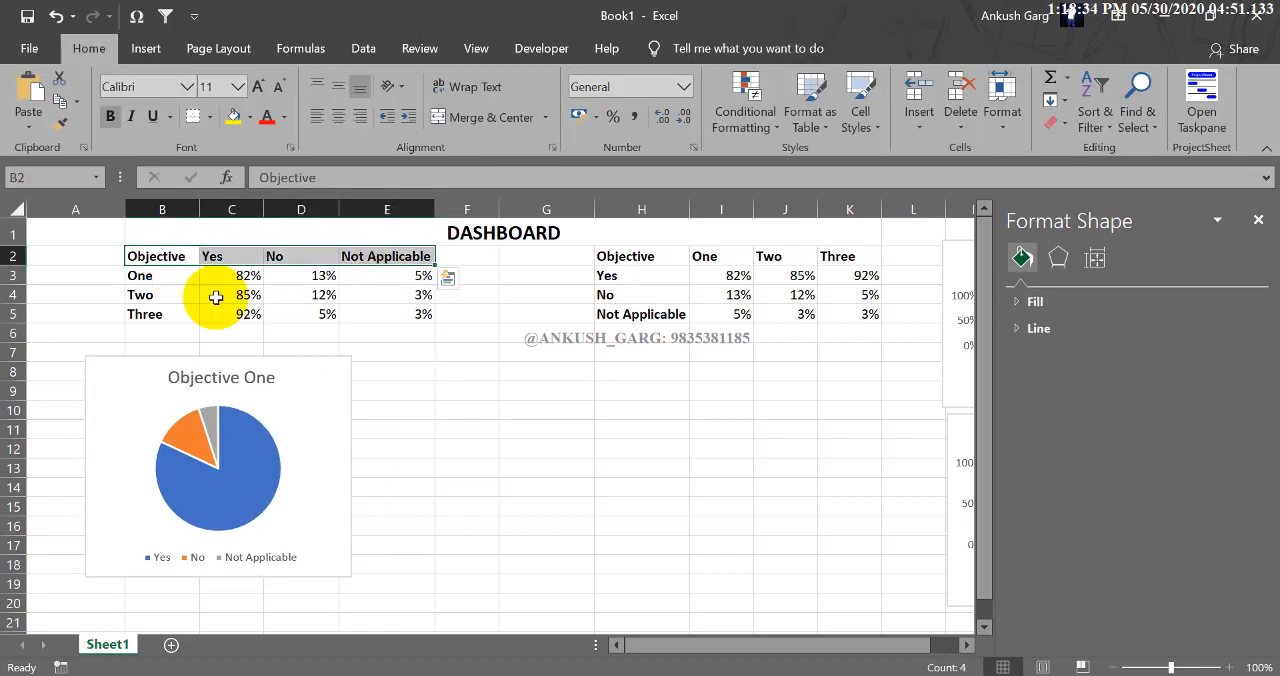
drag(180, 295, 378, 294)
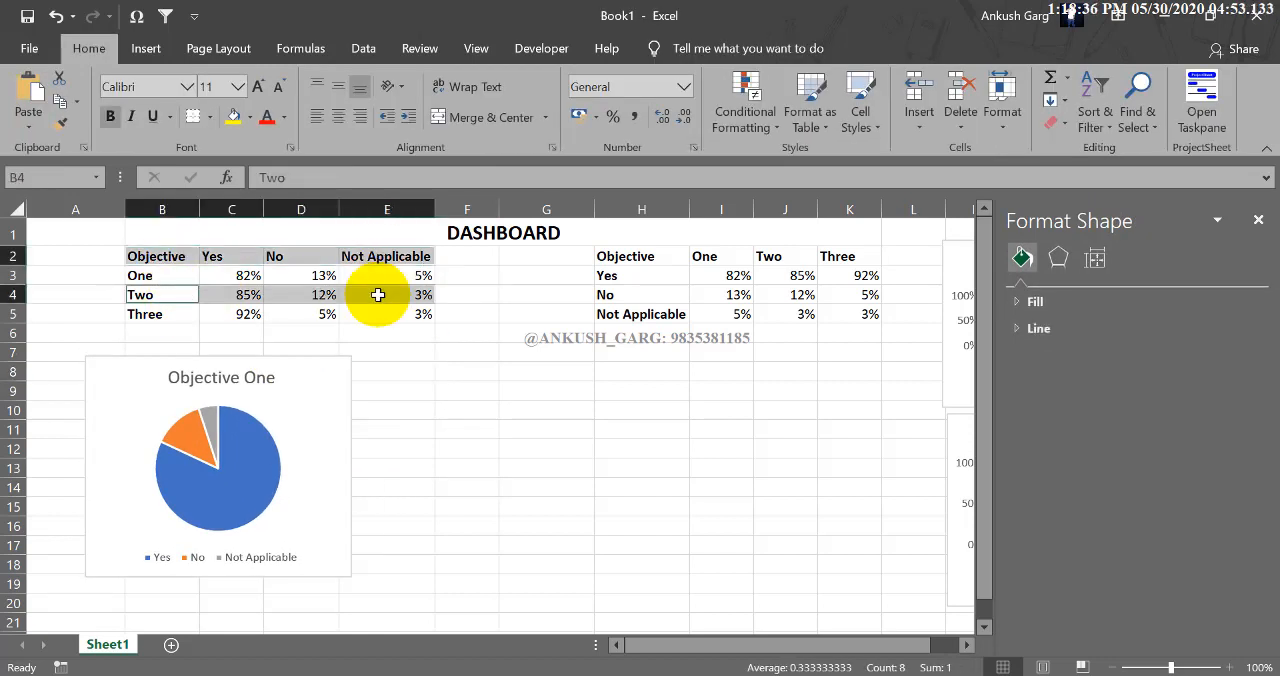
click(143, 48)
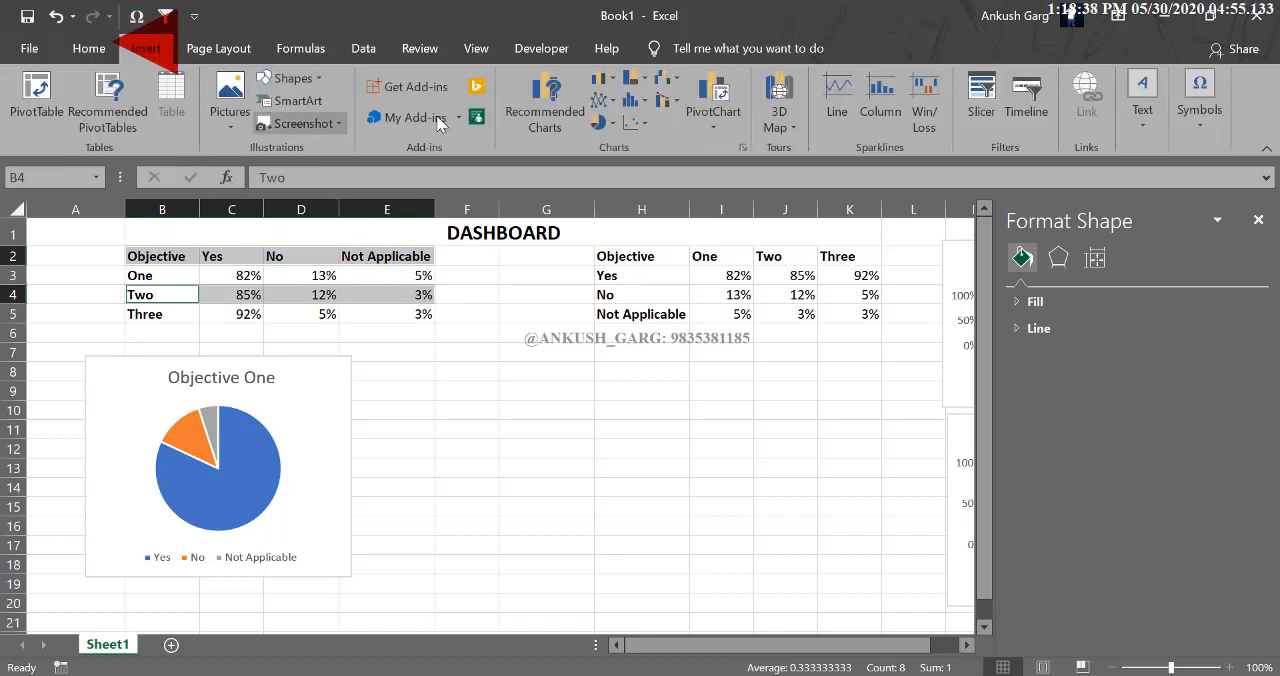
click(598, 120)
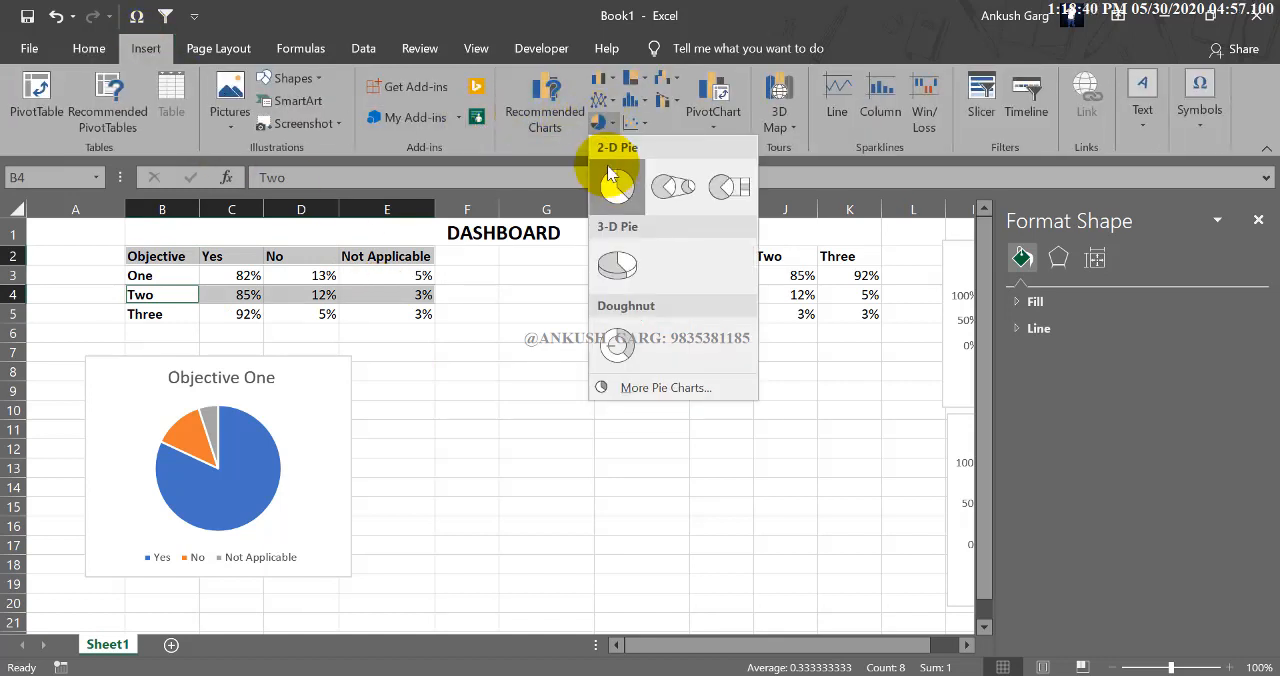
click(608, 166)
Place the Two pie chart directly beside the Objective One pie and shrink it to about the same size, spanning rows 7 to 18.
drag(583, 285, 685, 362)
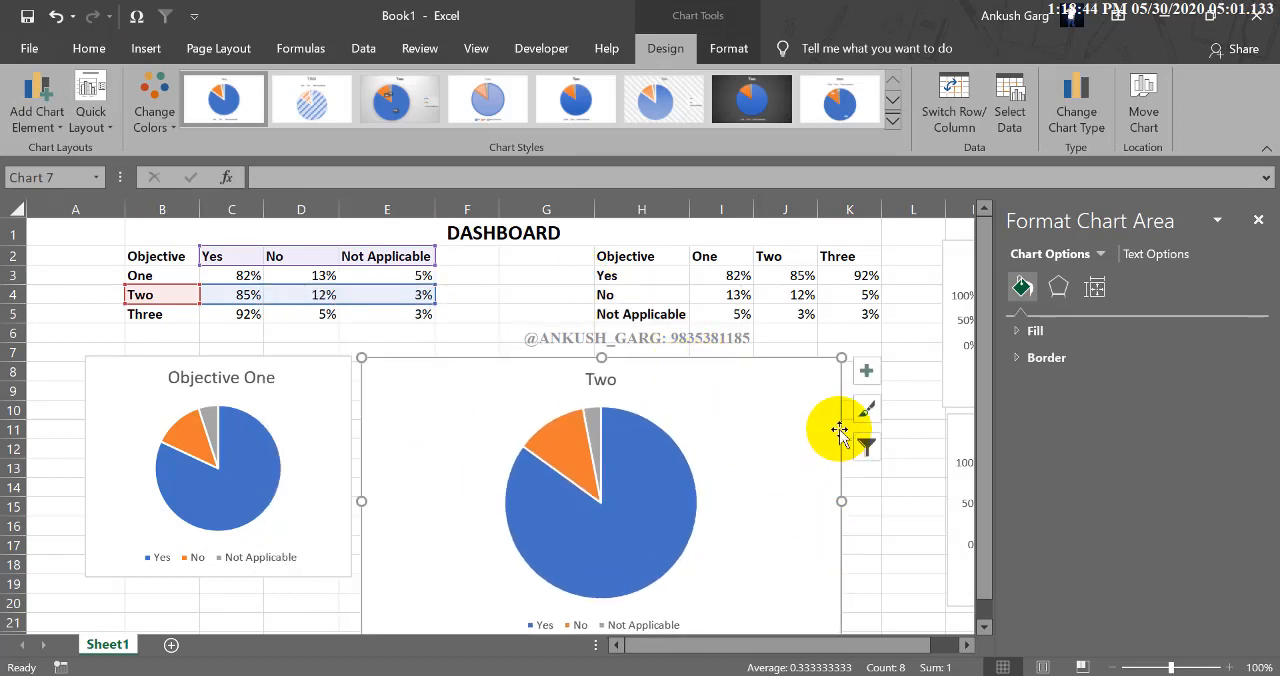
drag(838, 358, 628, 481)
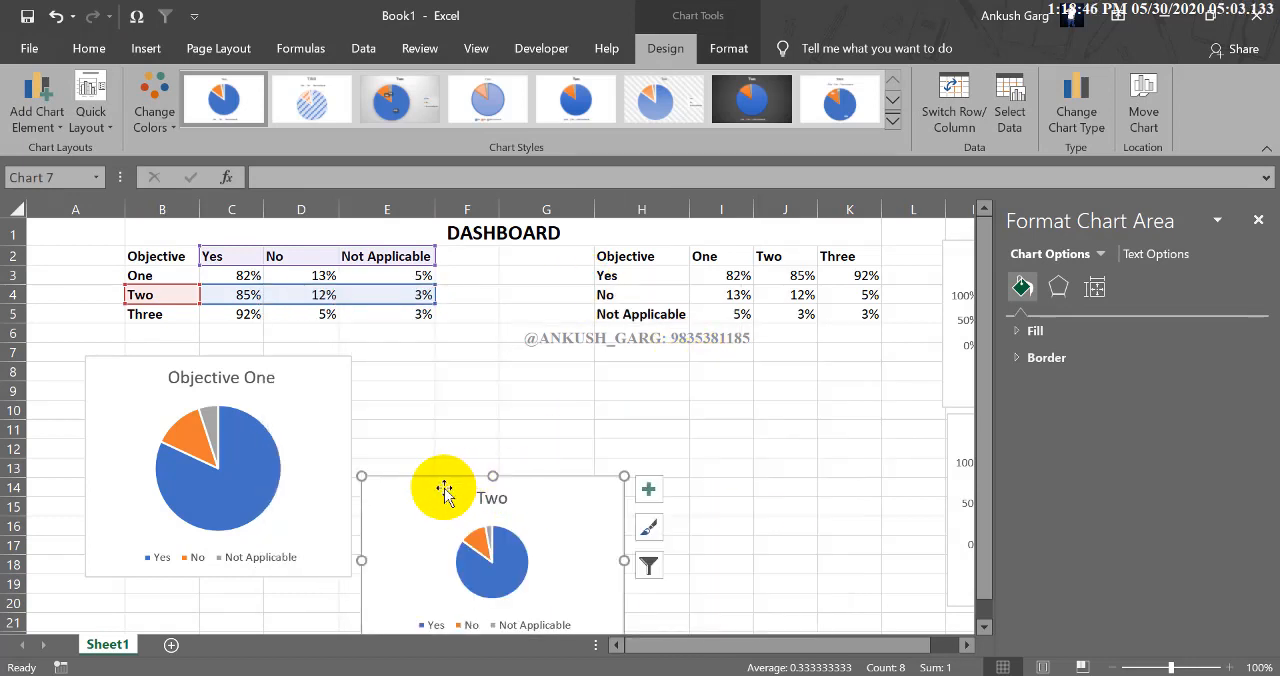
drag(446, 491, 436, 372)
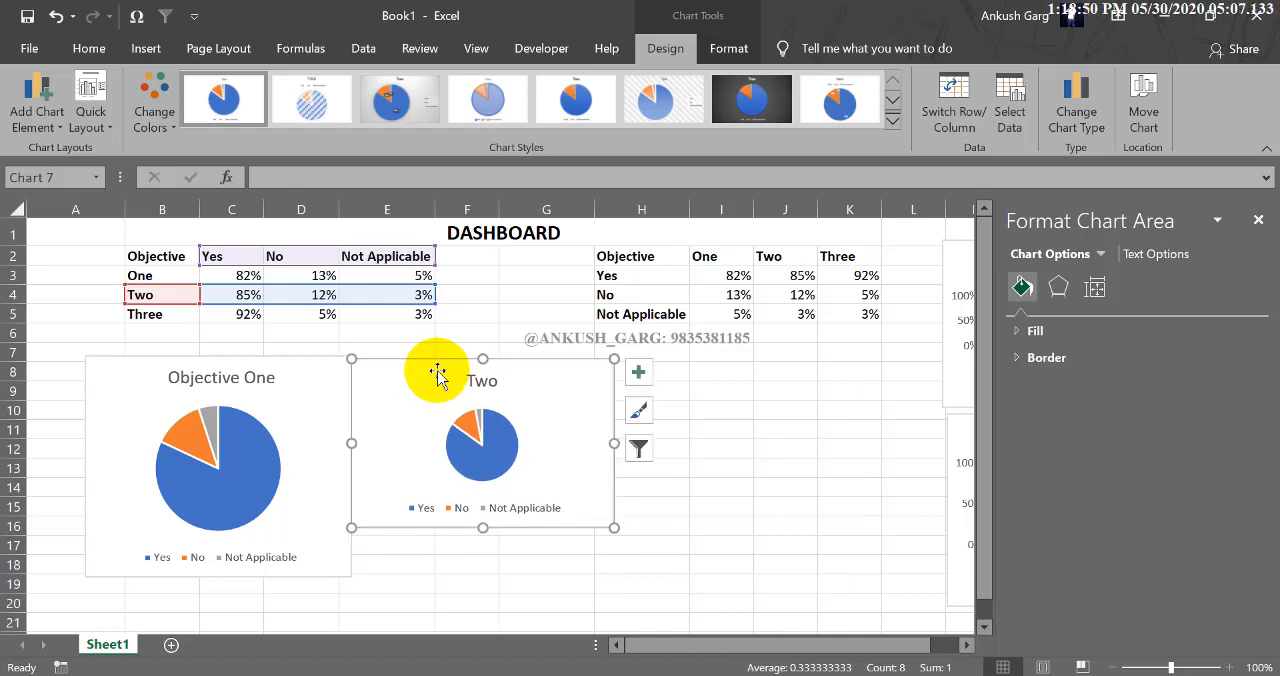
drag(614, 527, 645, 577)
key(ctrl+Right)
key(ctrl+Right)
key(ctrl+Right)
key(ctrl+Right)
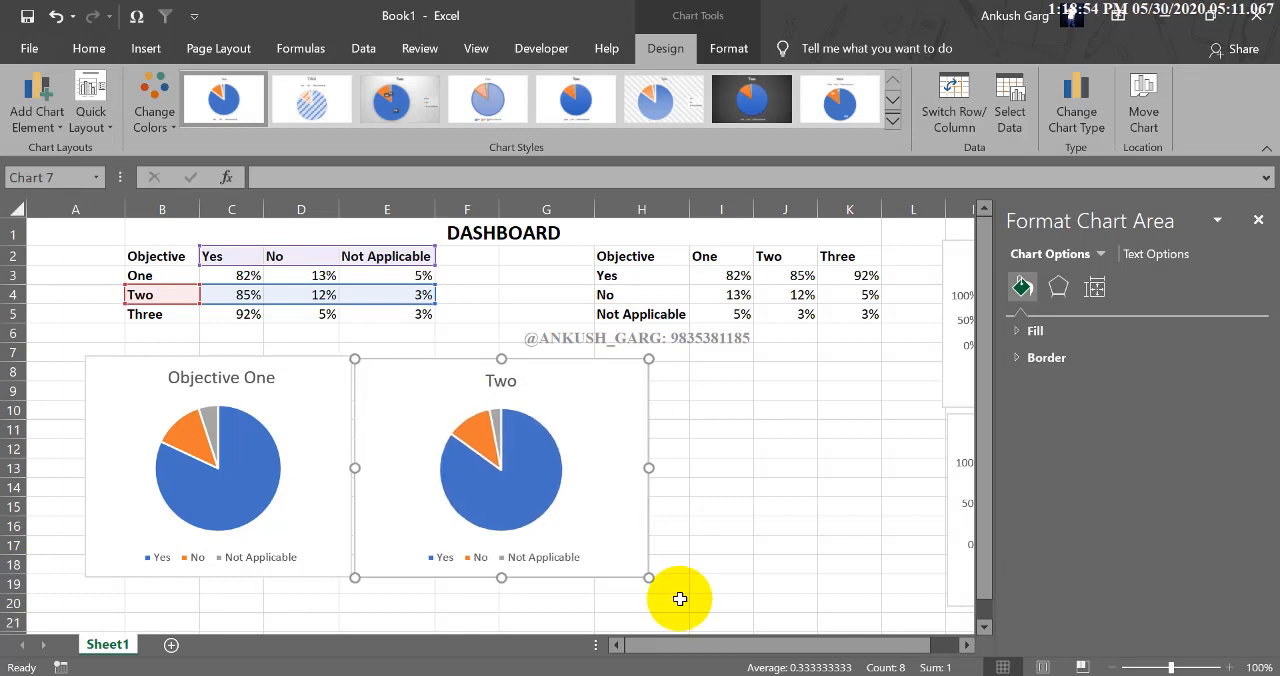
drag(649, 468, 626, 470)
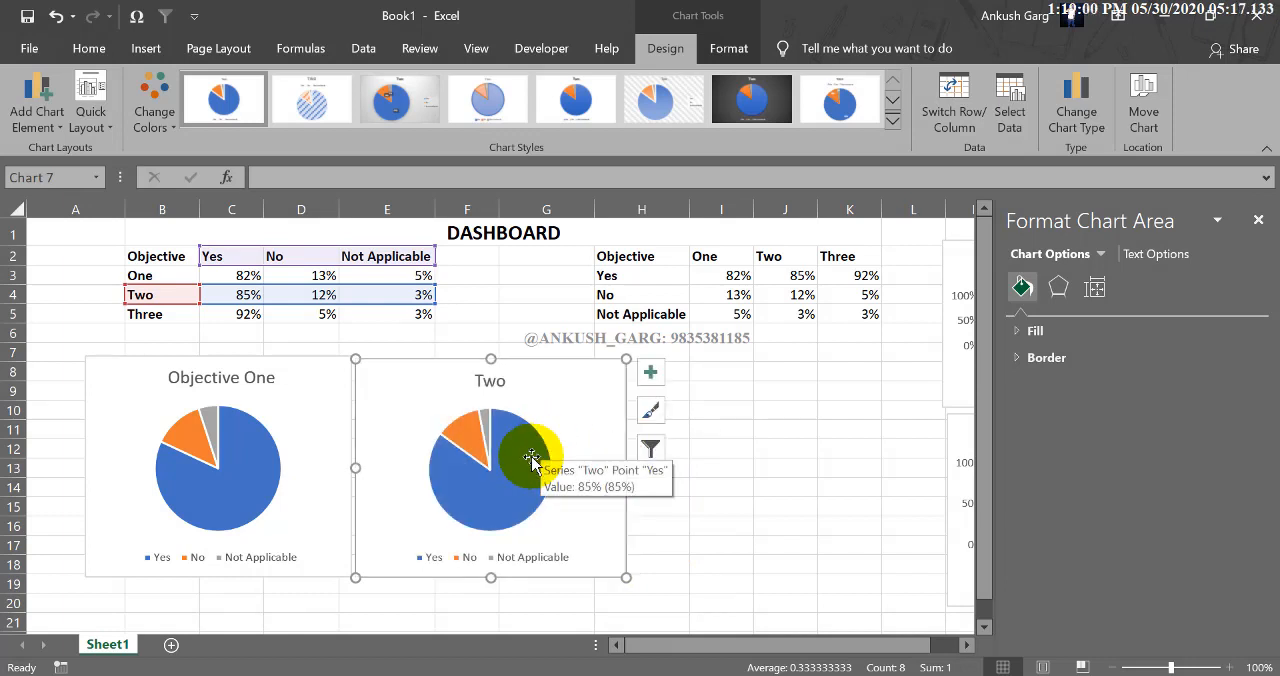
Select the header row B2:E2 together with the Objective Three row B5:E5 as chart data.
drag(172, 256, 357, 256)
drag(163, 313, 397, 313)
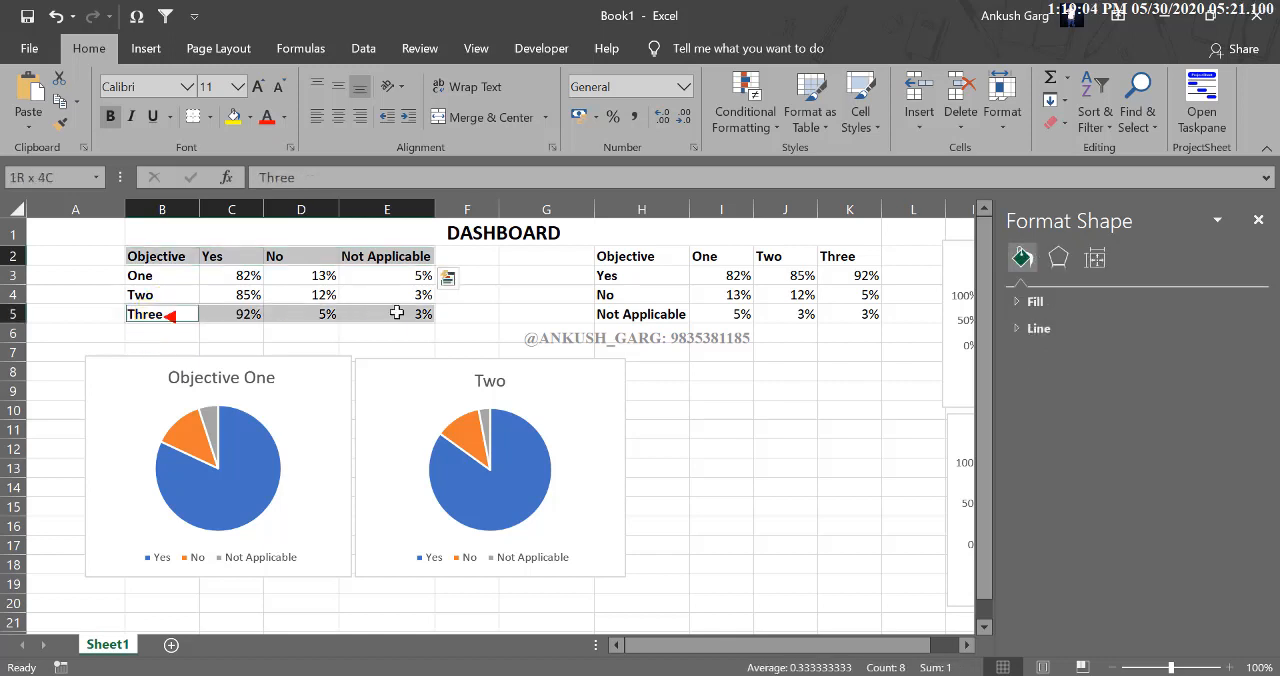
click(163, 43)
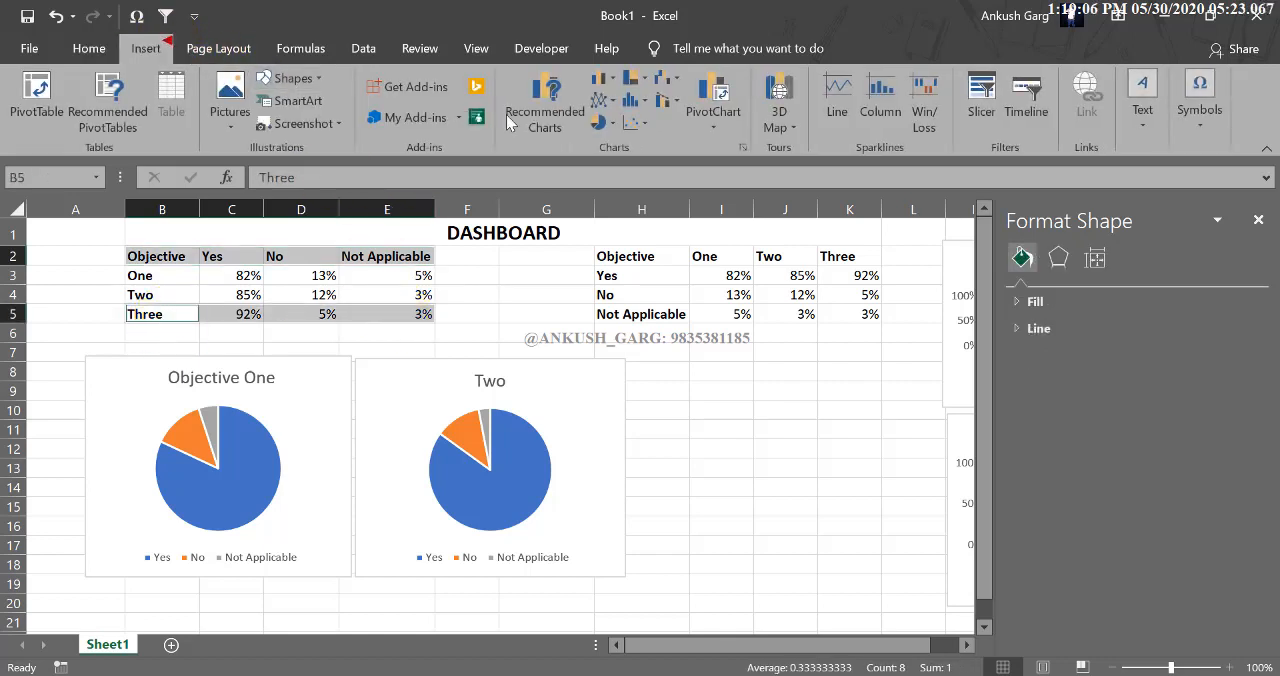
click(602, 80)
click(609, 135)
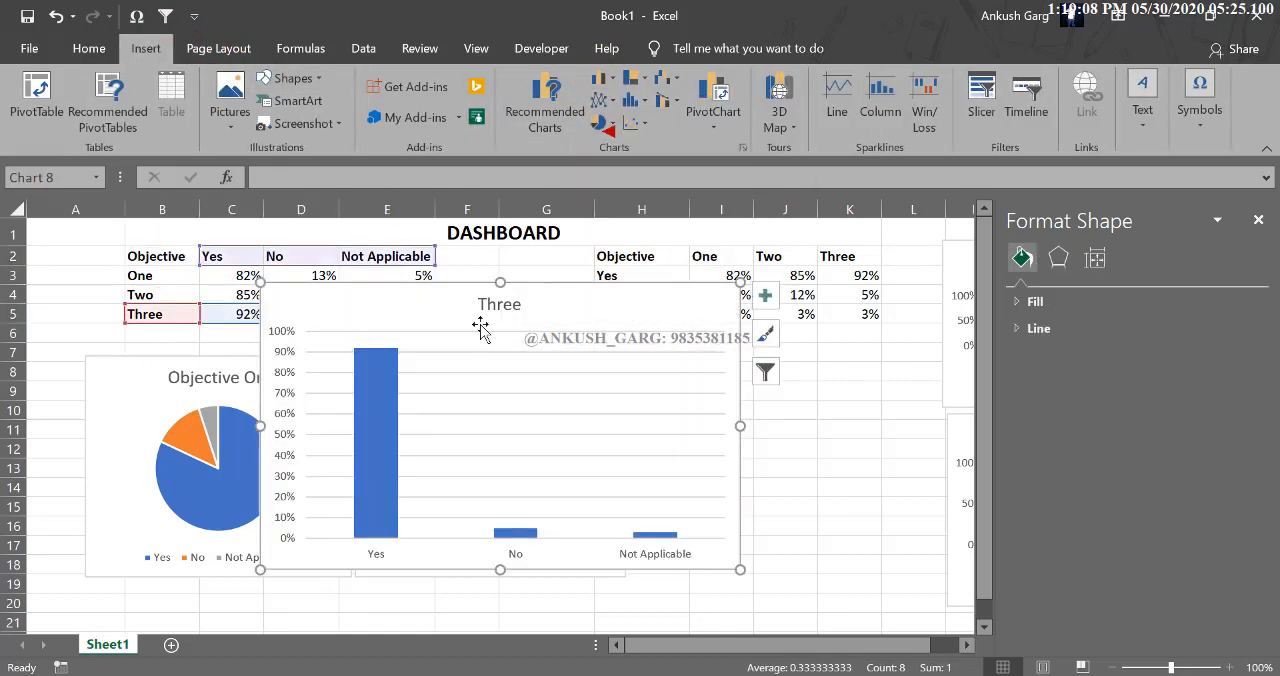
key(Delete)
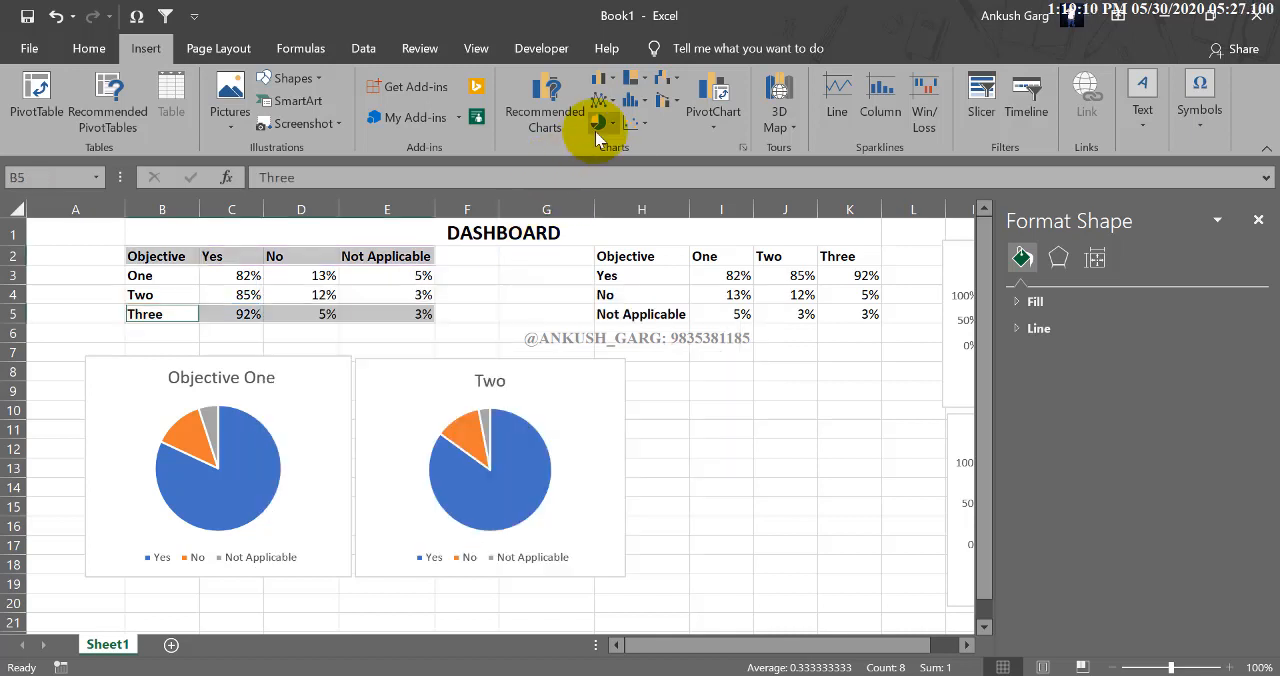
Insert a 2-D pie chart for Objective Three, place it beside the Two pie and shrink it to the same height.
click(601, 122)
click(618, 185)
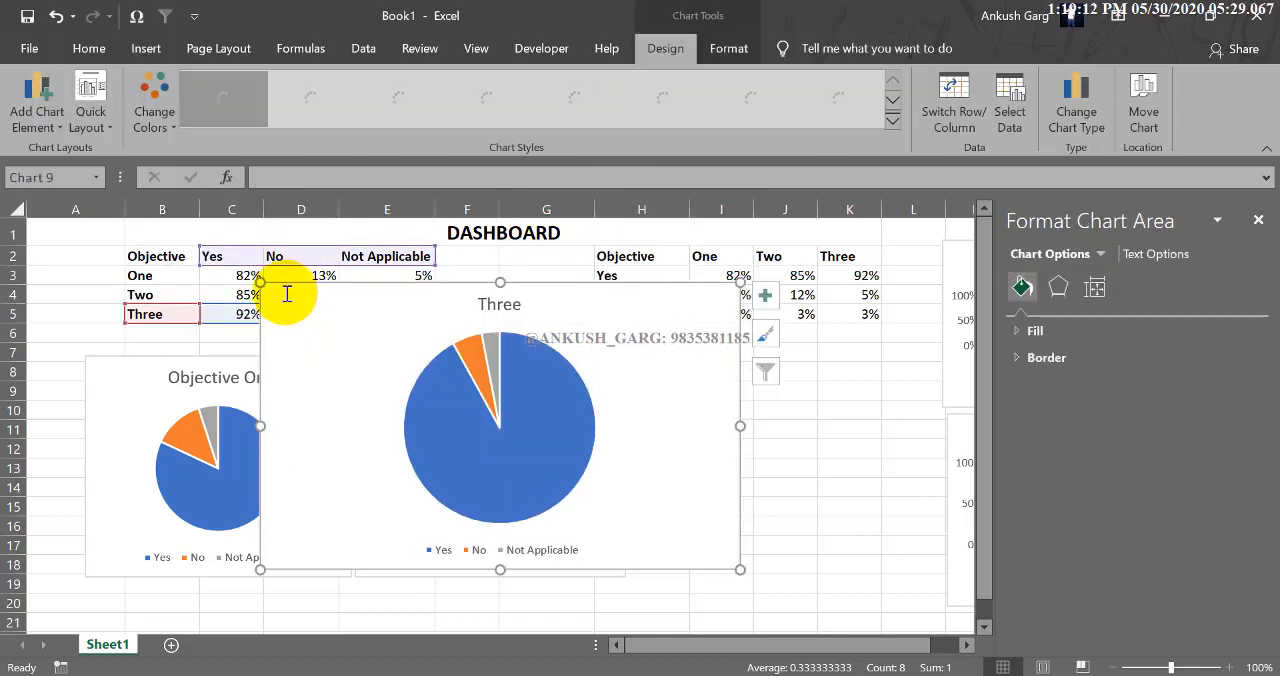
drag(262, 284, 691, 372)
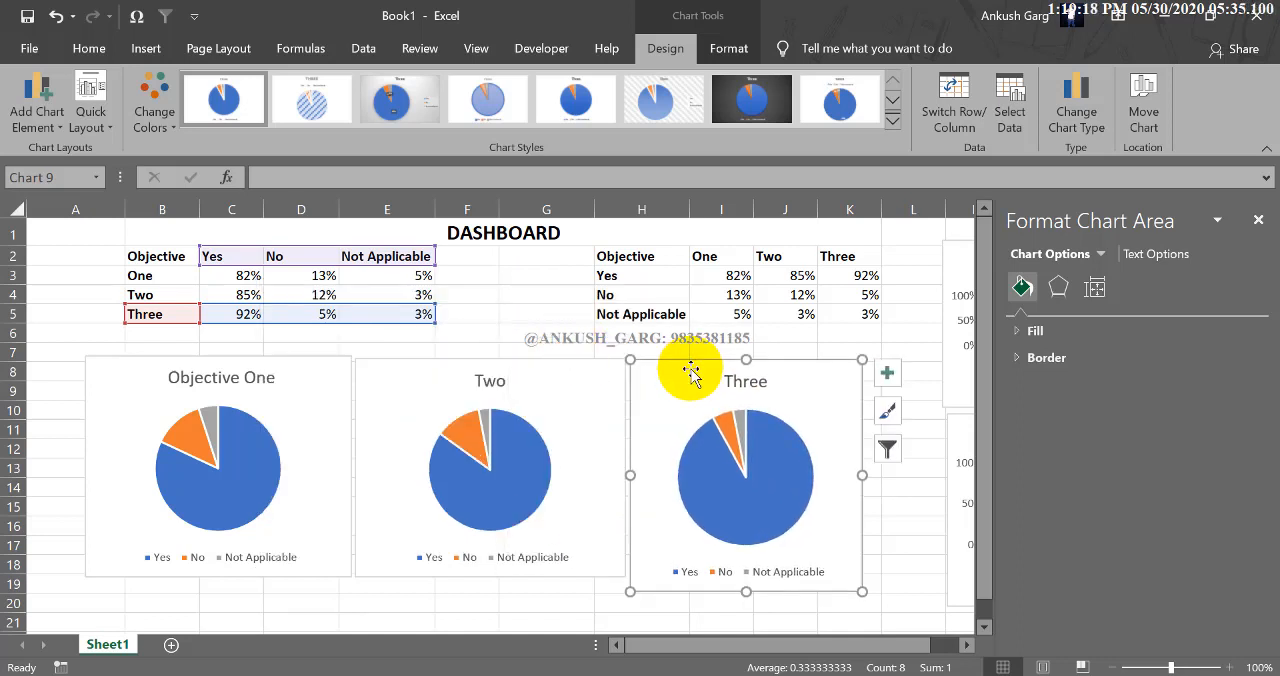
drag(861, 590, 856, 577)
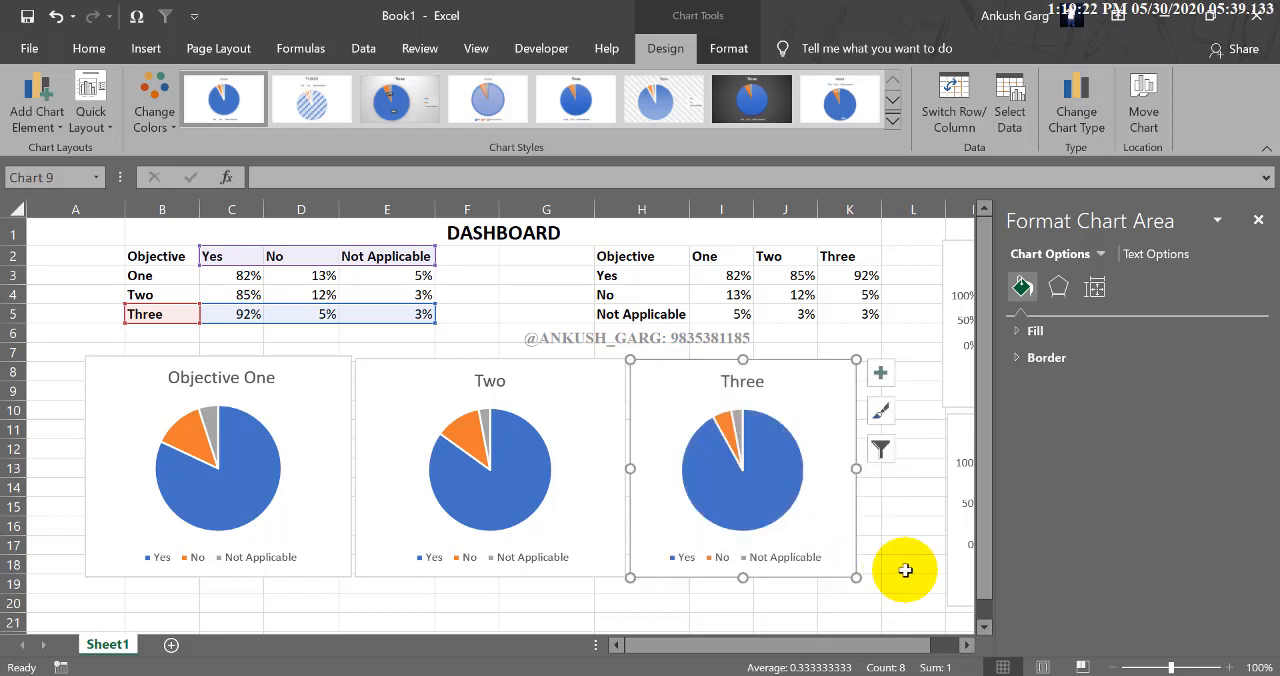
click(917, 576)
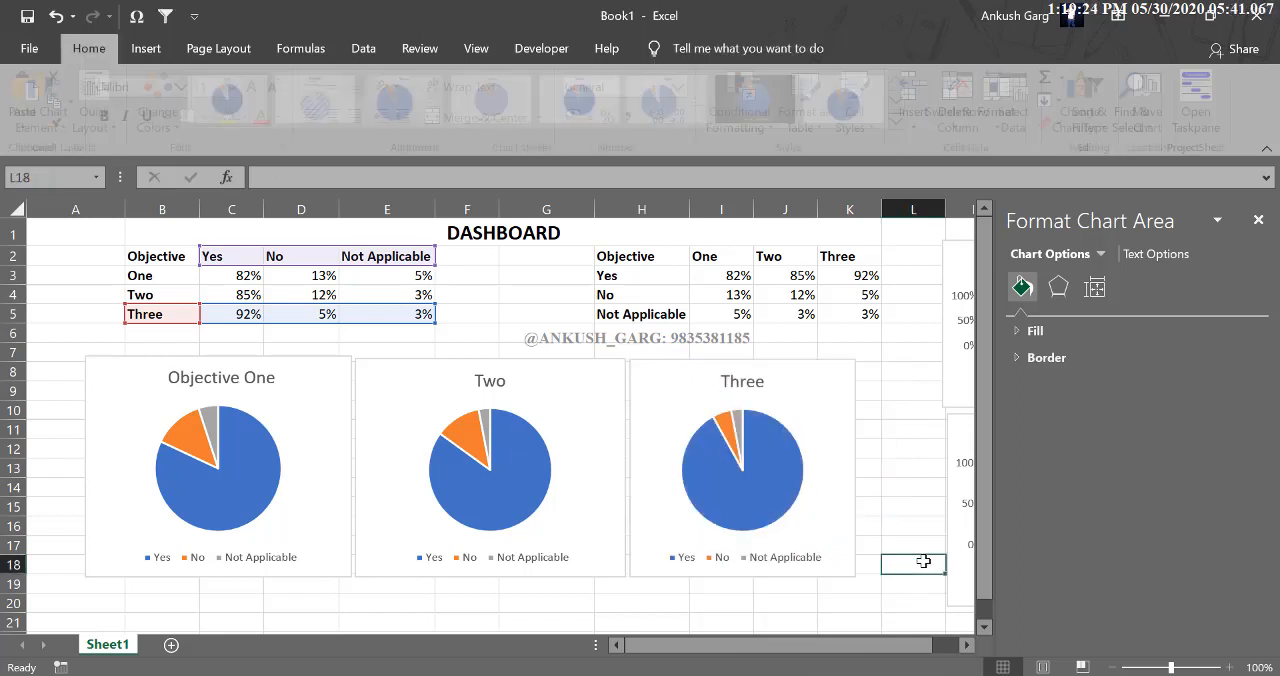
click(925, 564)
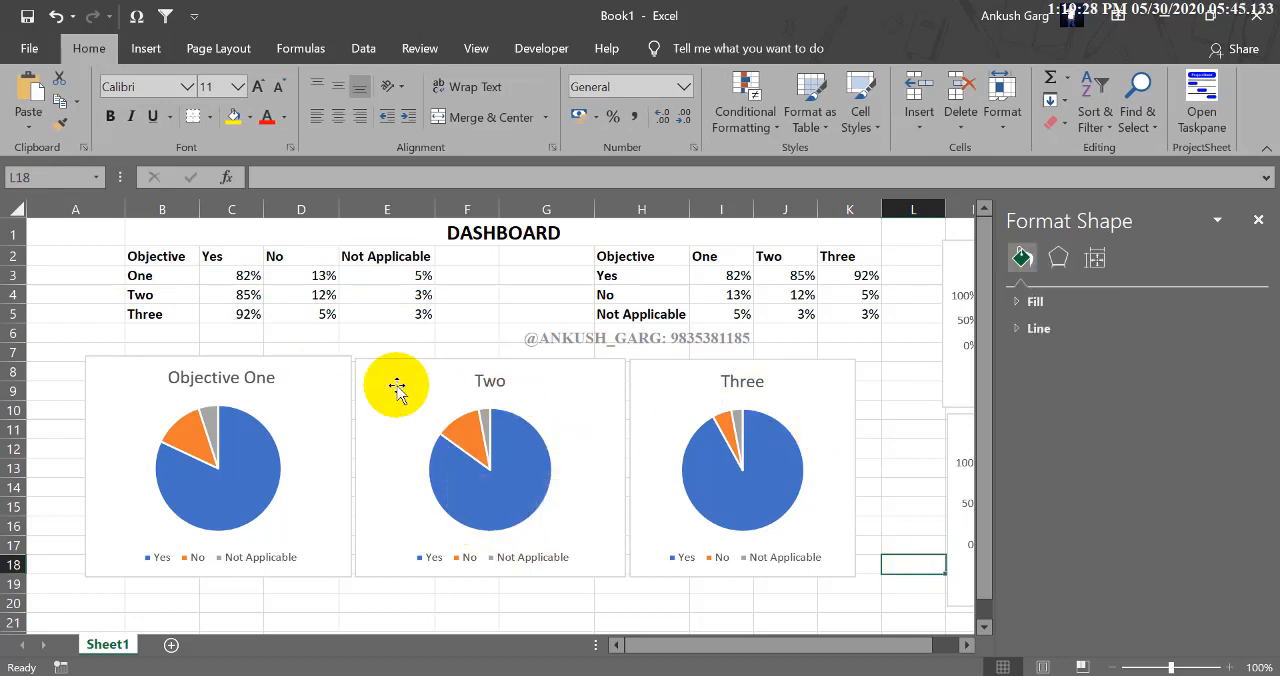
Set the Objective One pie chart's size to 2.3" high and 2.7" wide.
click(350, 371)
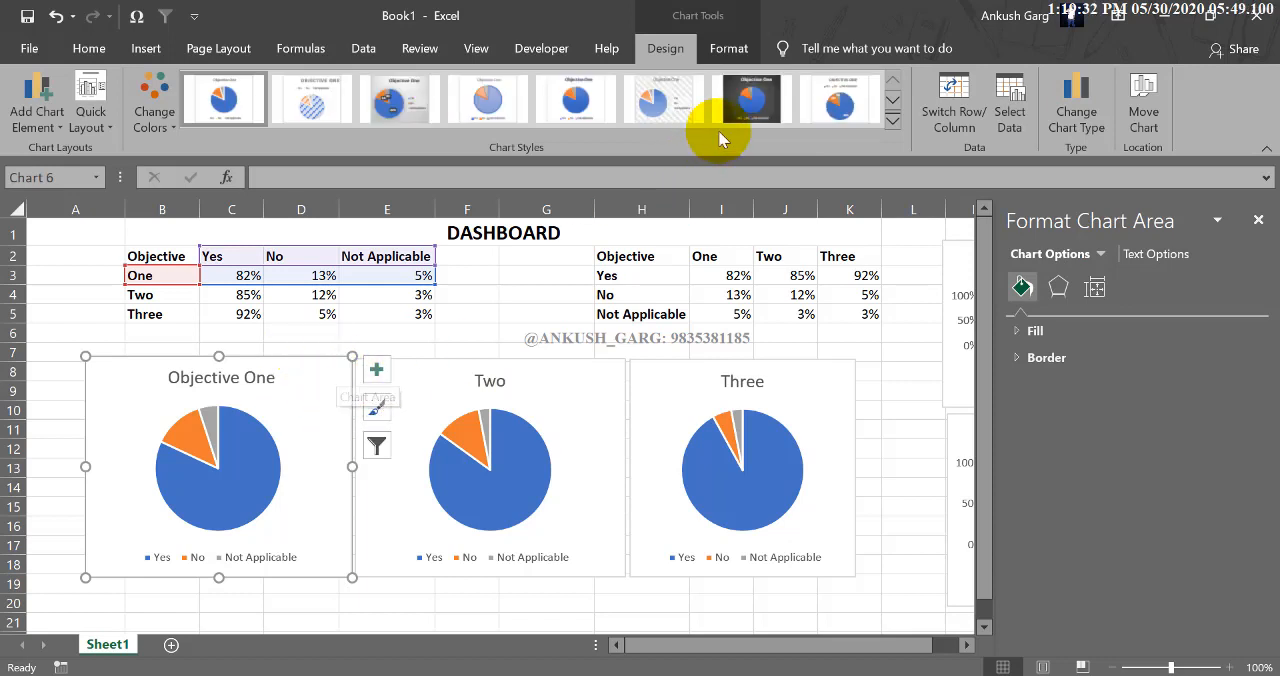
click(727, 50)
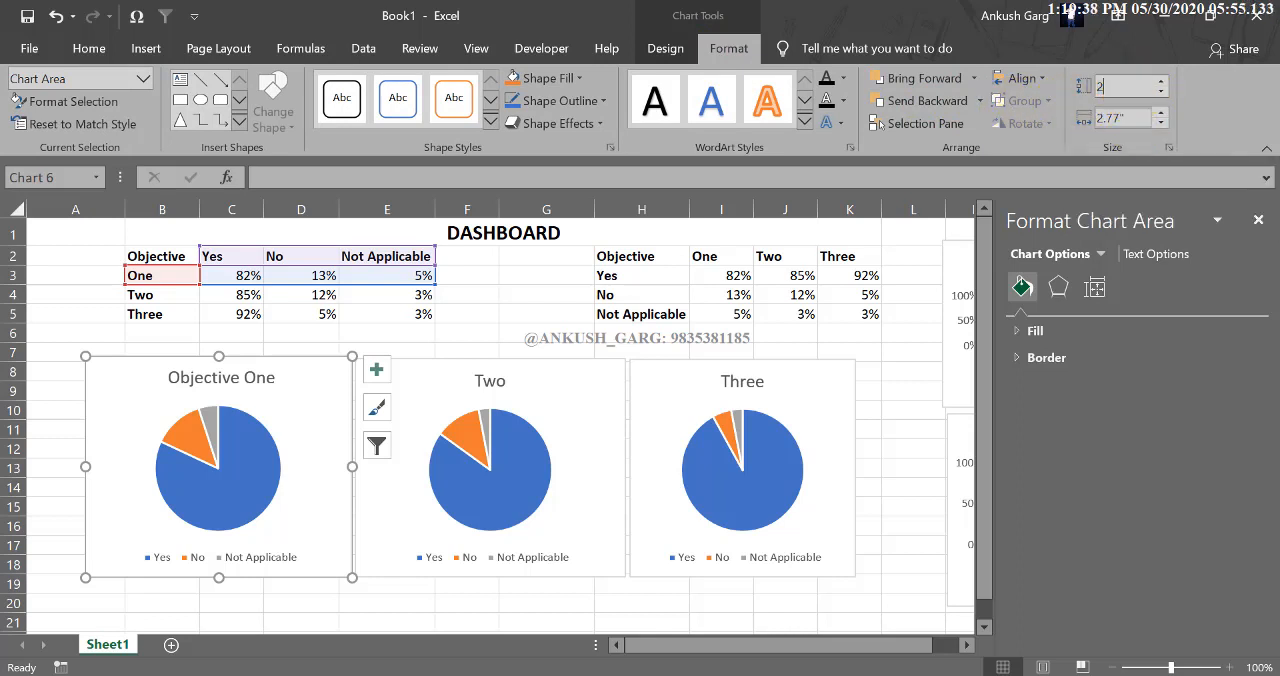
key(BackSpace)
key(BackSpace)
key(BackSpace)
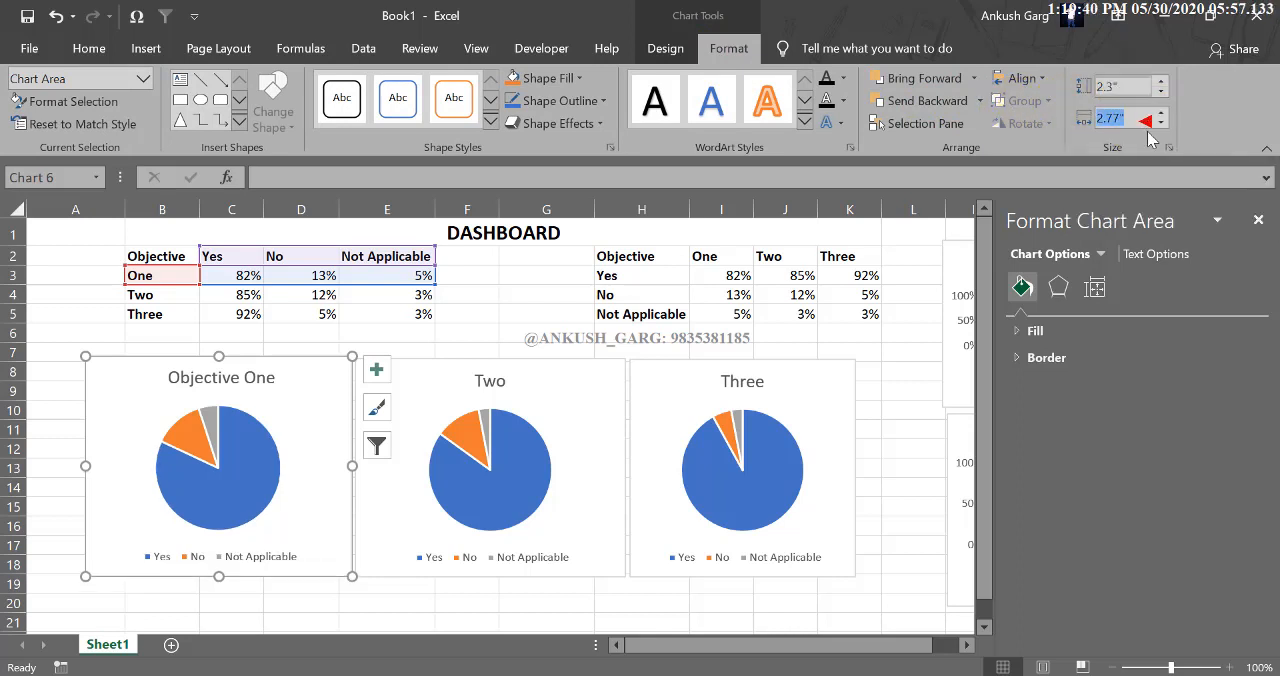
text(2.7)
key(Return)
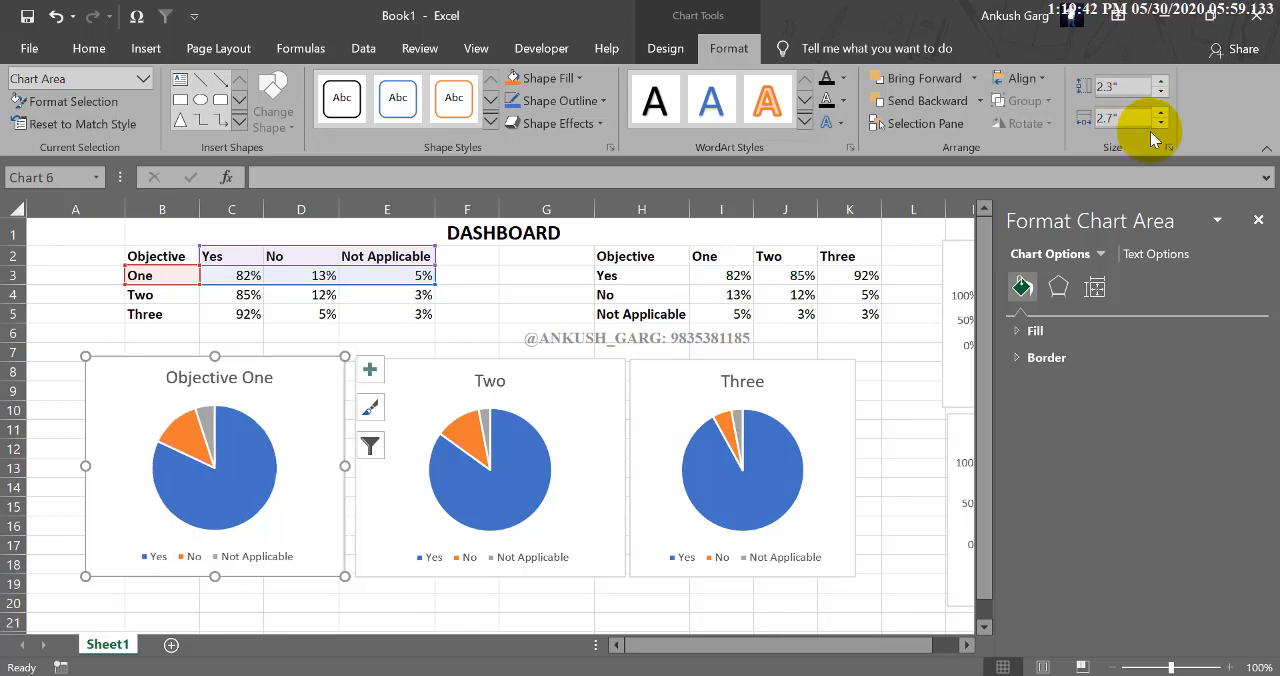
Set the Two pie chart's size to 2.3" high and 2.7" wide.
click(612, 372)
click(1138, 88)
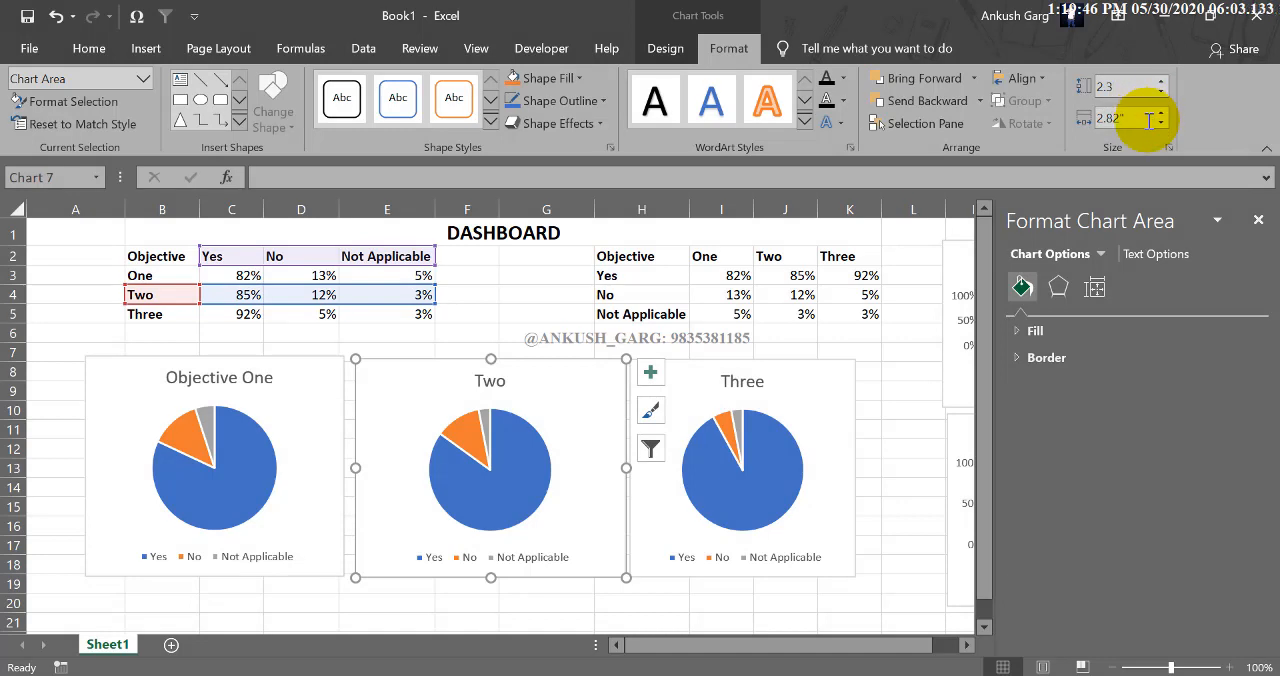
click(1149, 119)
text(2.27)
key(Return)
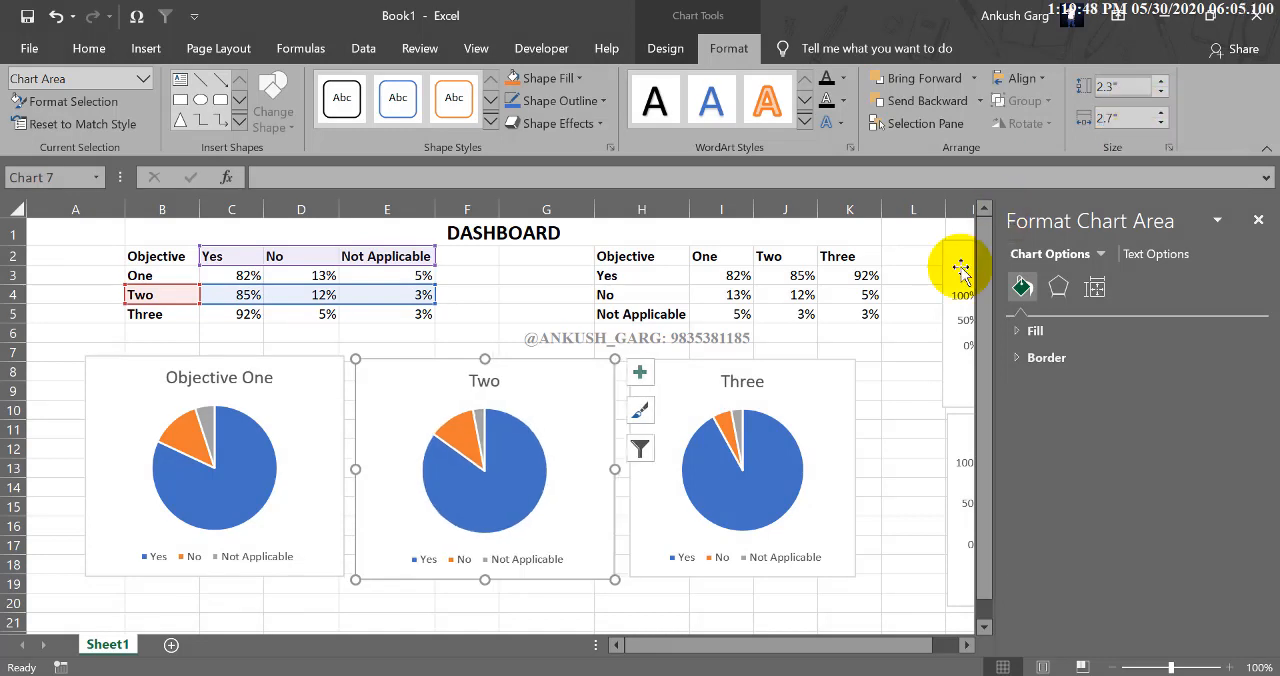
Set the Three pie chart's size to 2.3" high and 2.7" wide.
click(818, 390)
click(1124, 113)
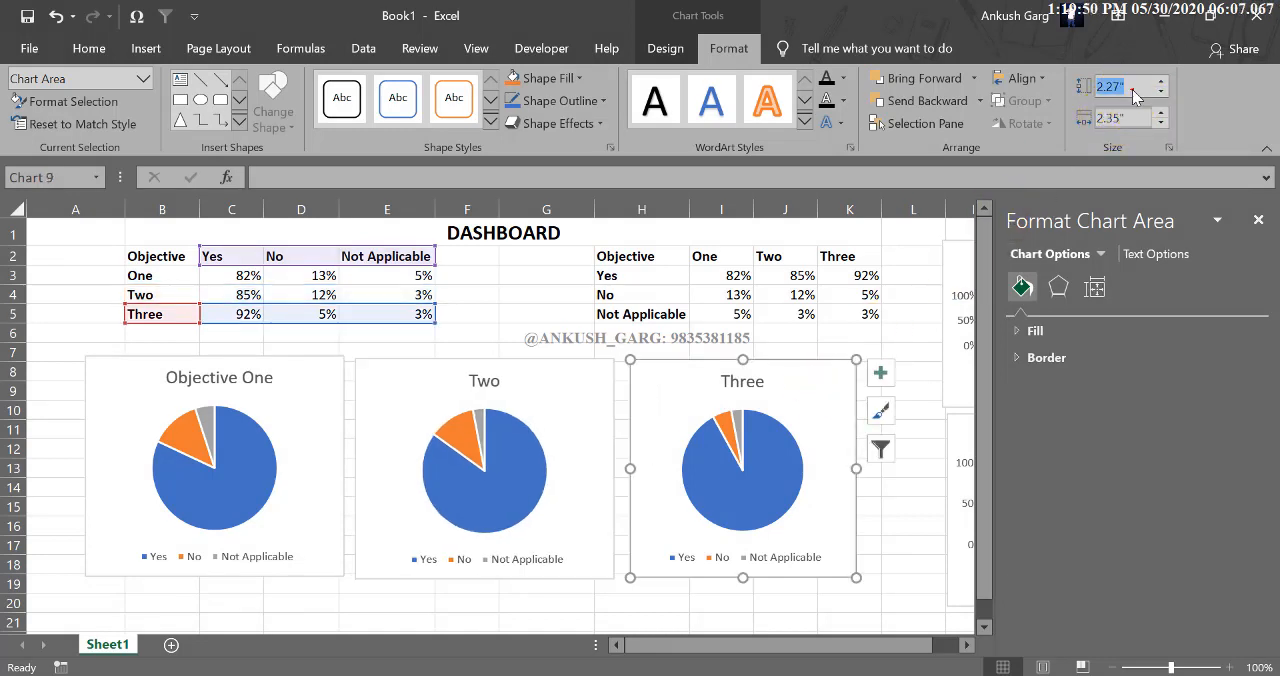
key(Return)
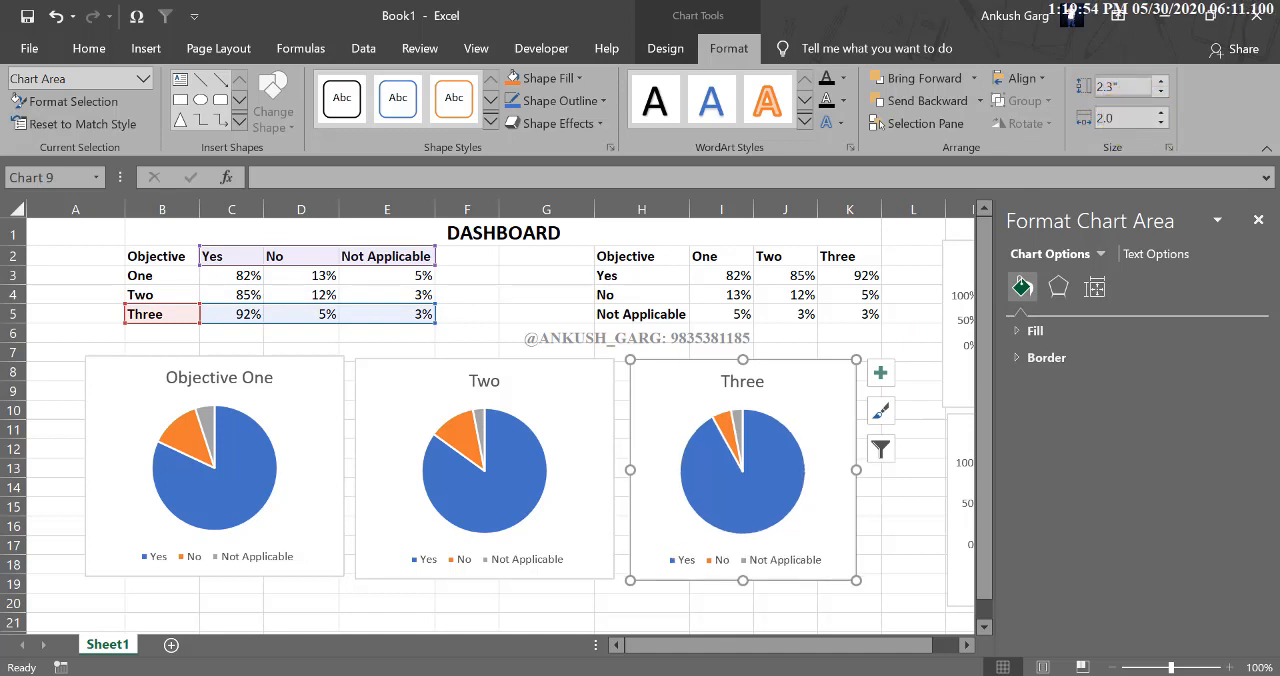
key(Return)
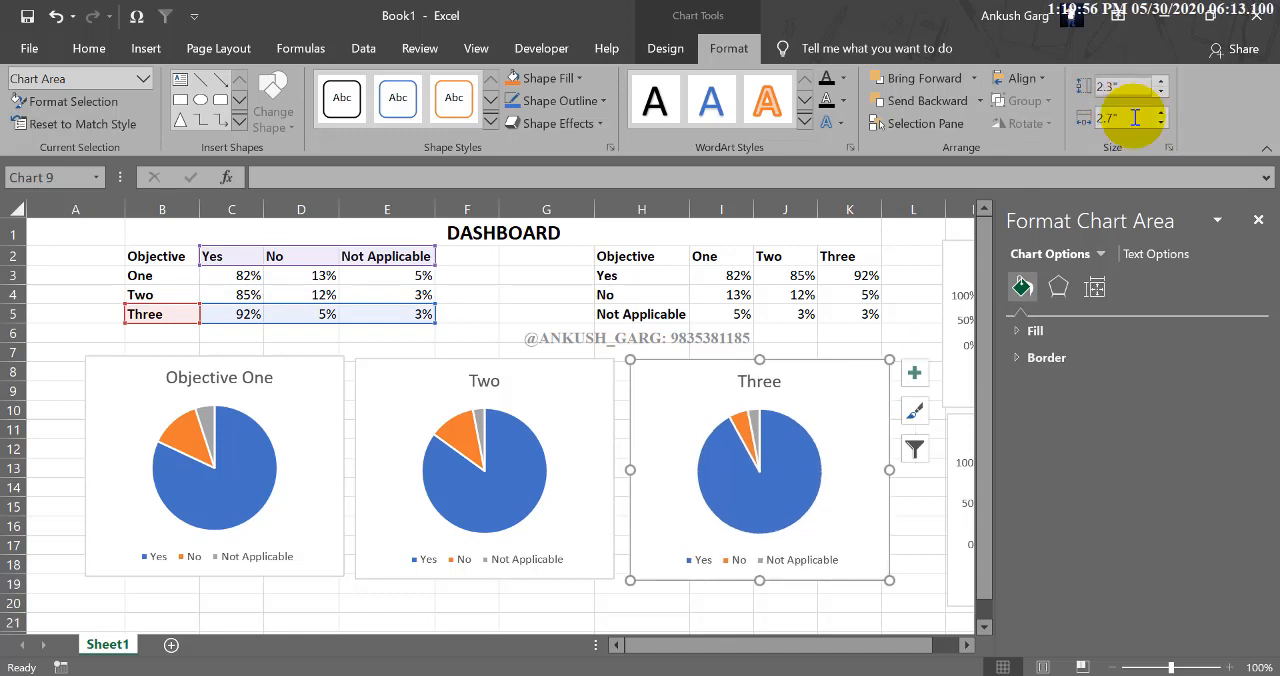
Align the three pie charts along their top edges and distribute them horizontally.
click(416, 383)
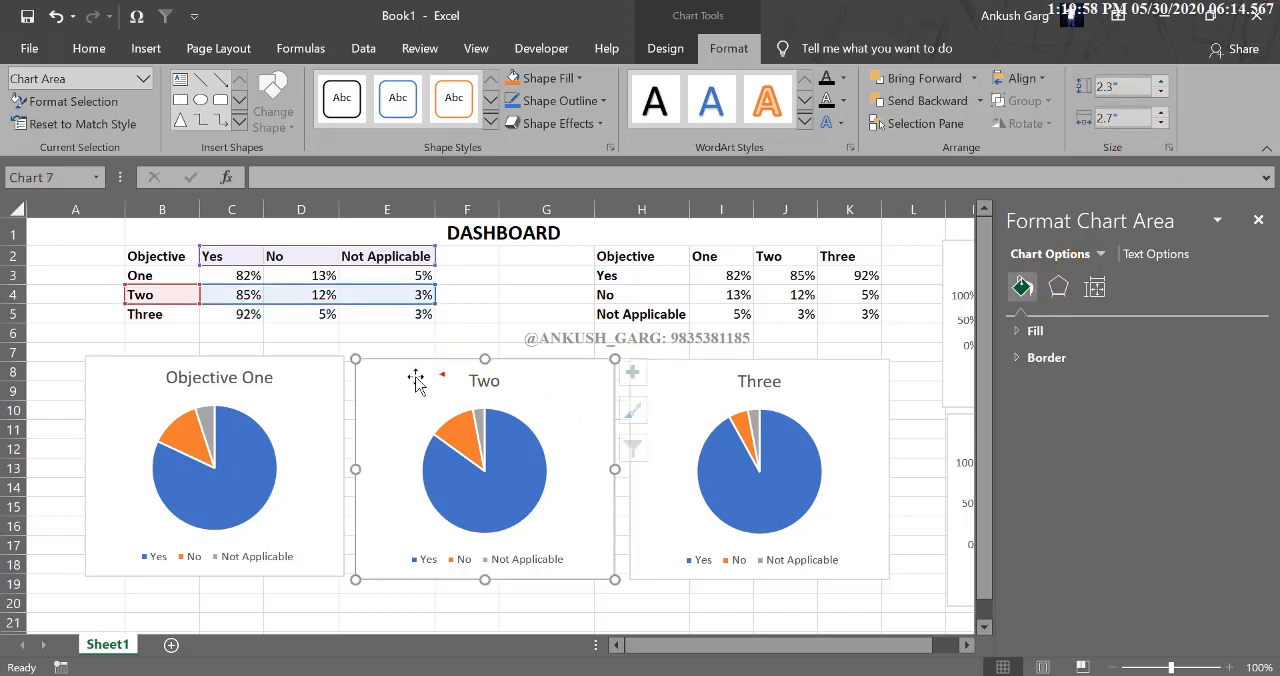
click(685, 383)
ctrl+click(414, 370)
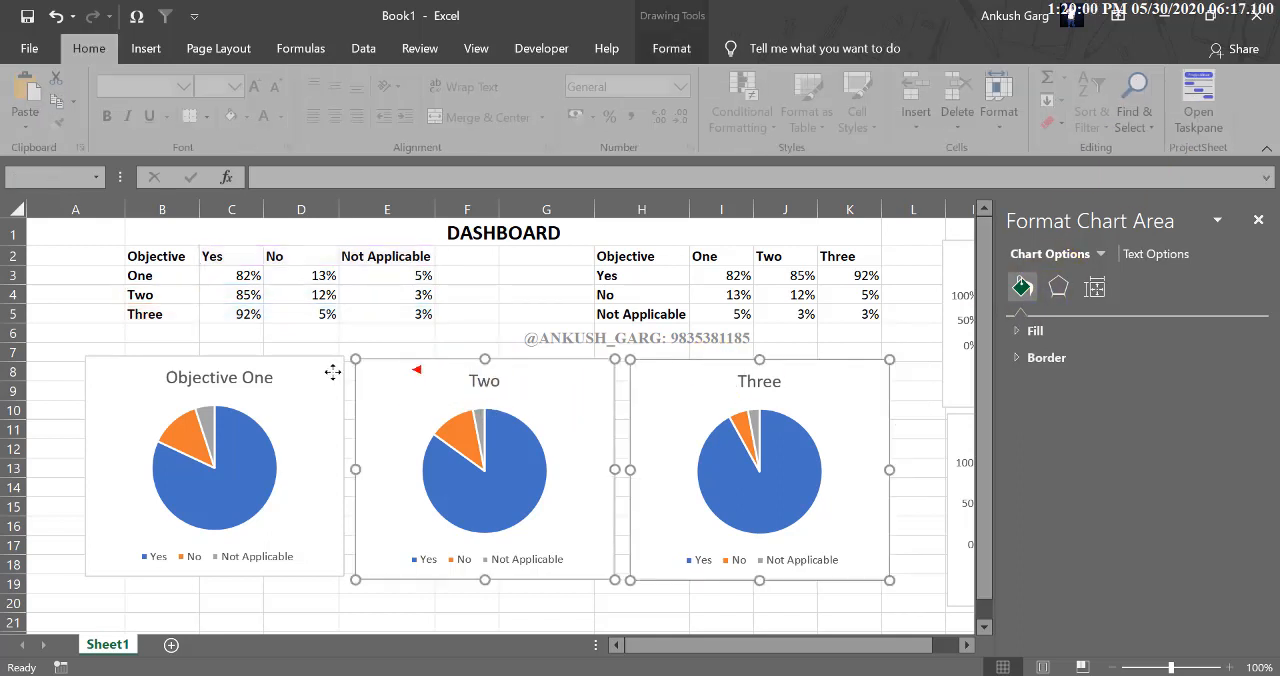
ctrl+click(332, 372)
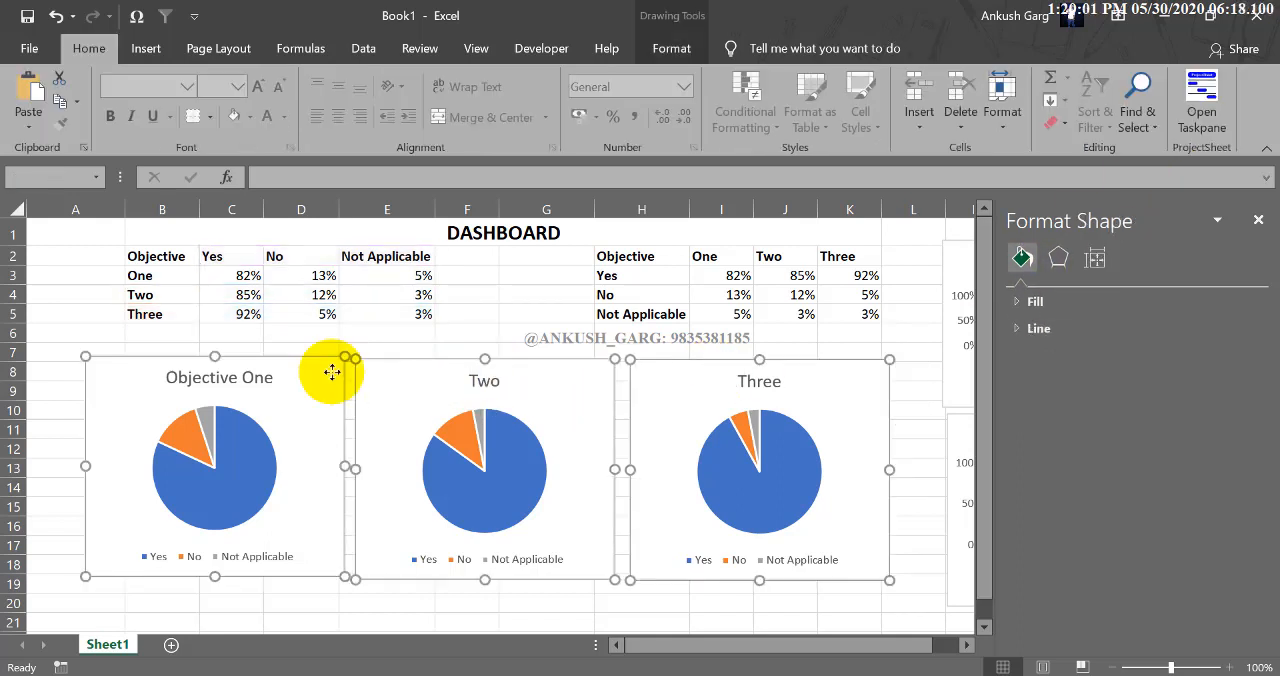
click(672, 48)
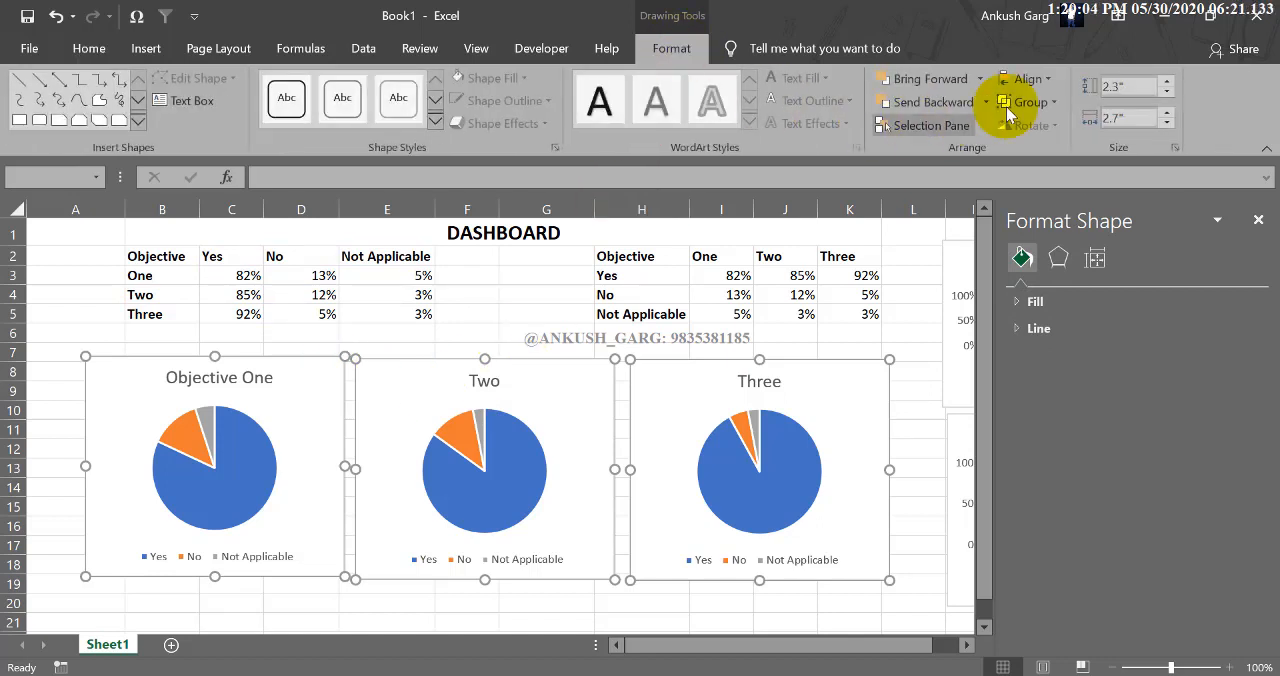
click(1033, 86)
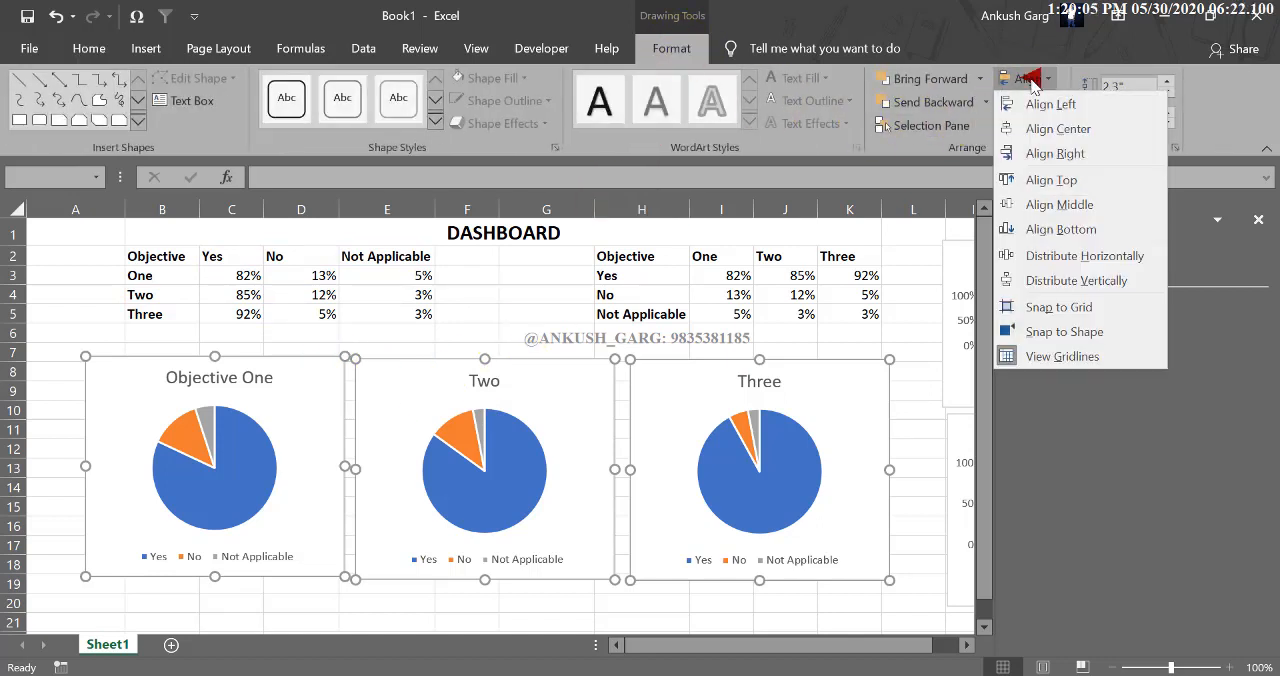
click(1038, 177)
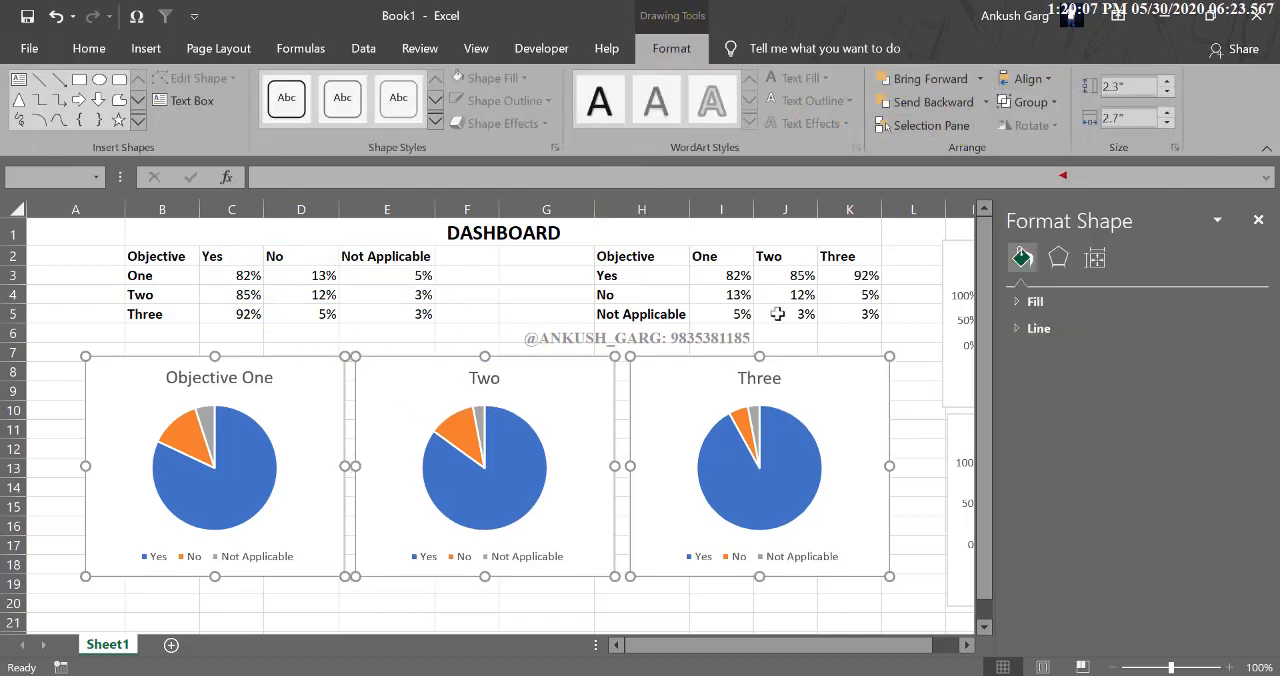
click(1040, 82)
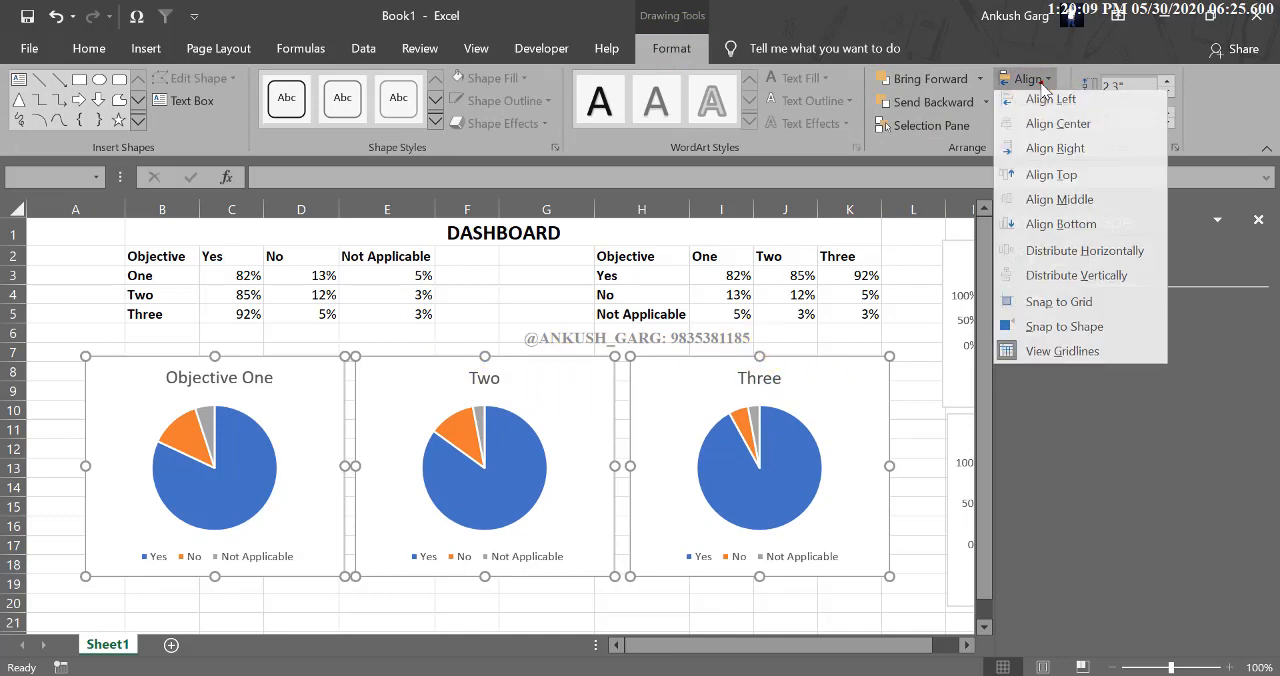
click(1078, 256)
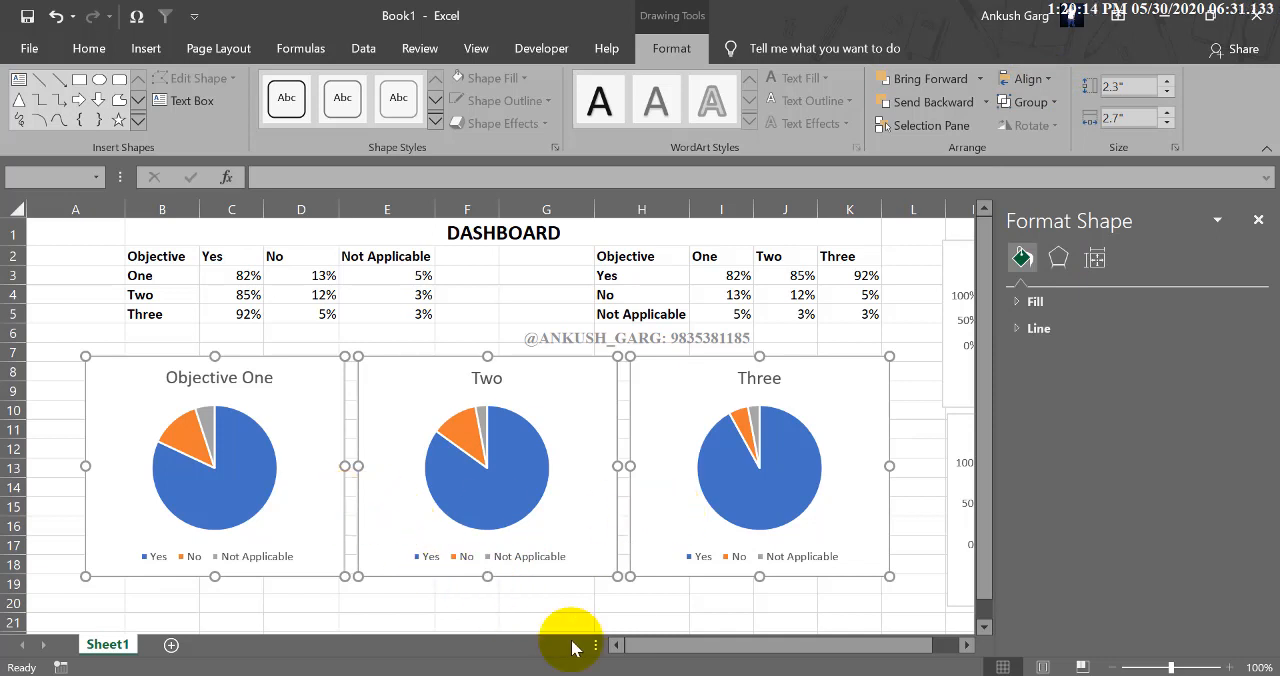
Apply the Layout 2 quick layout to the Objective One pie chart.
click(545, 606)
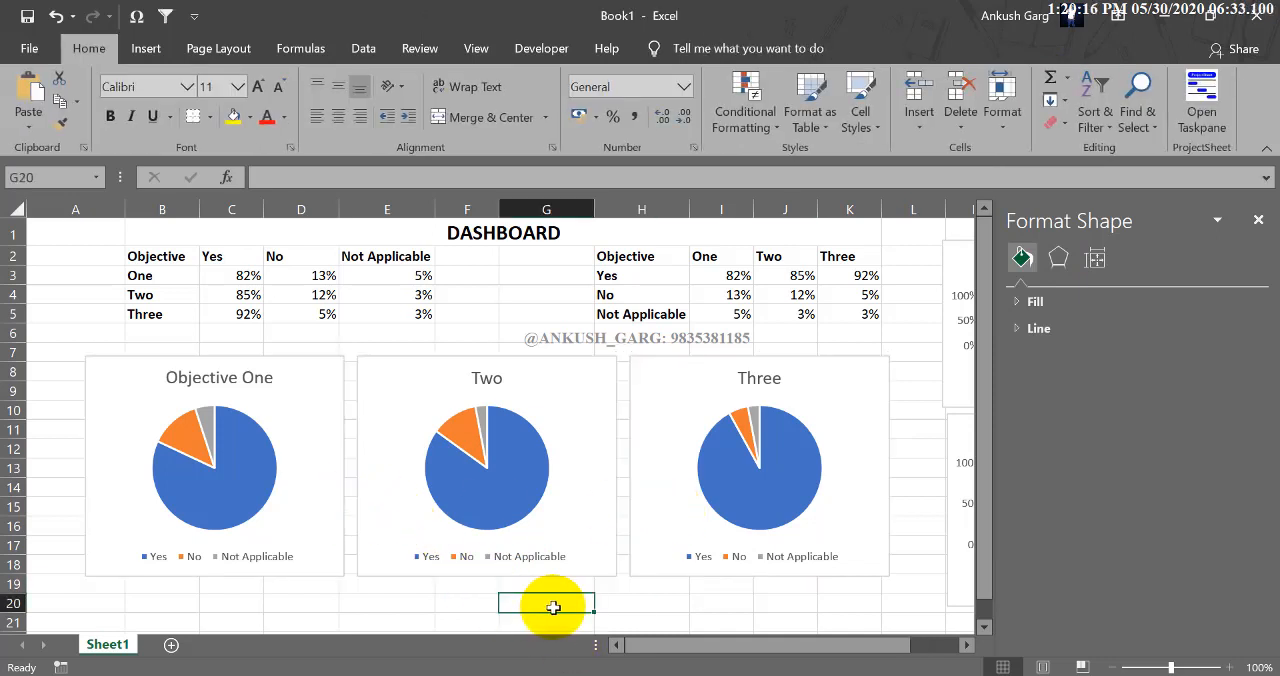
click(266, 452)
click(666, 50)
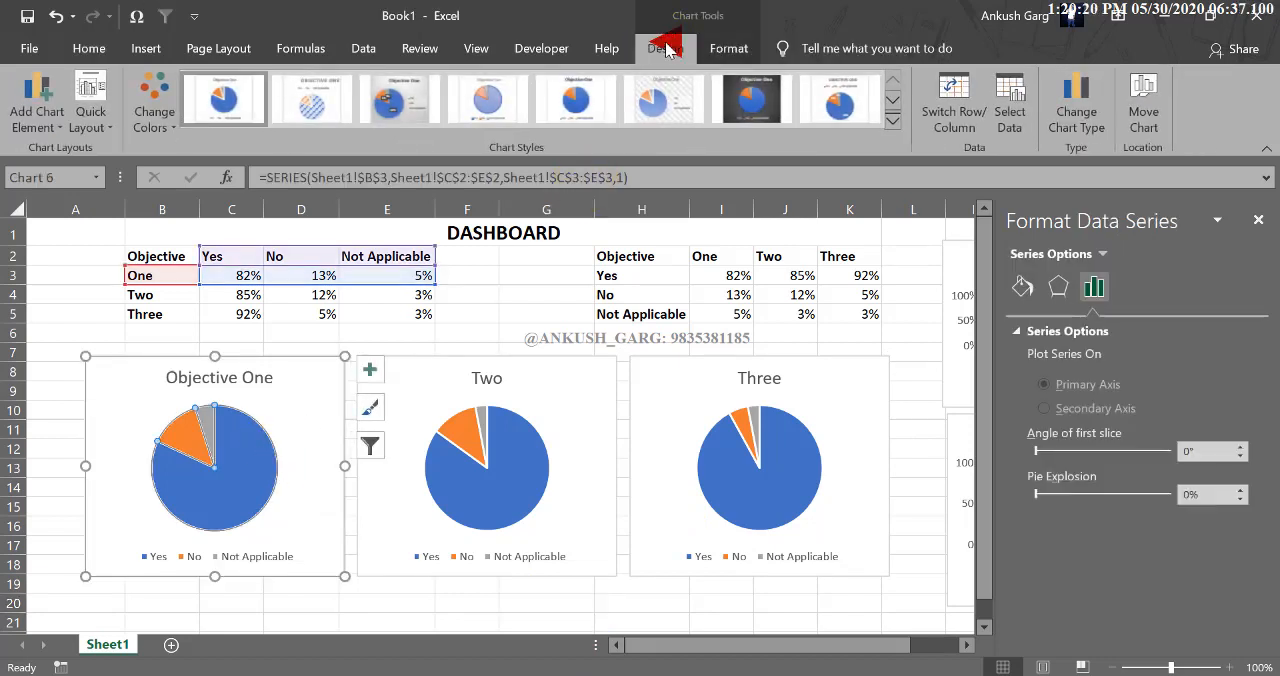
click(109, 122)
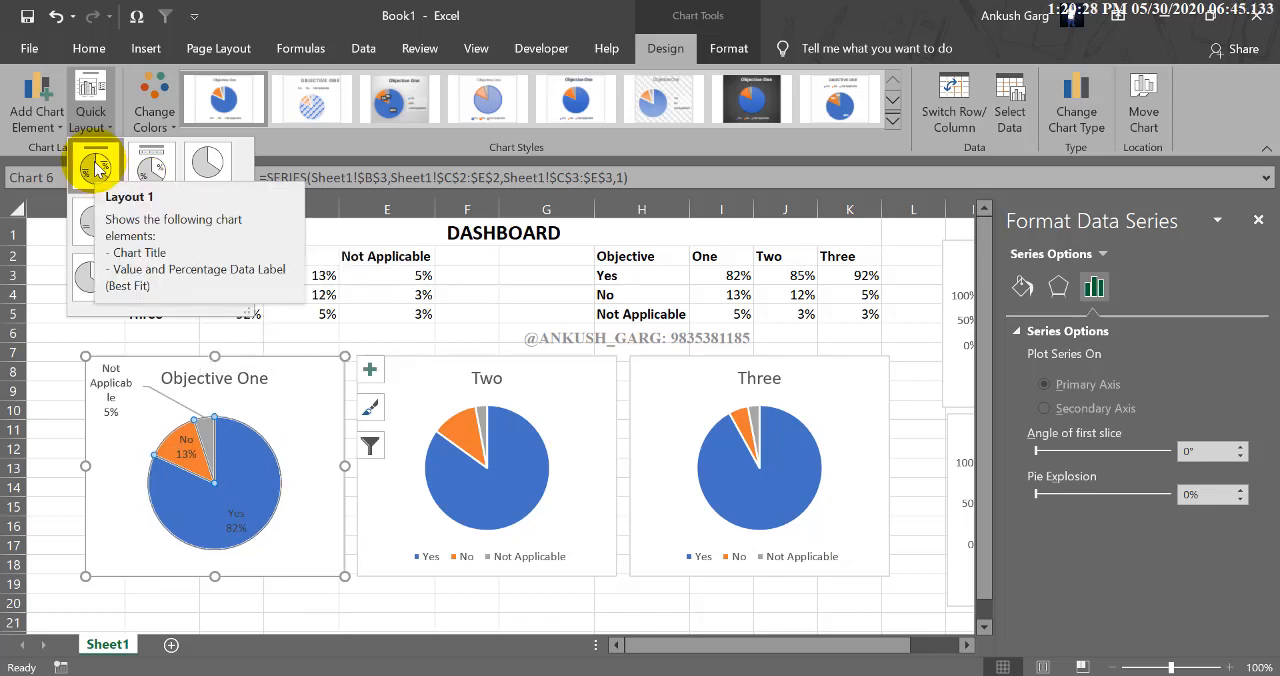
click(147, 172)
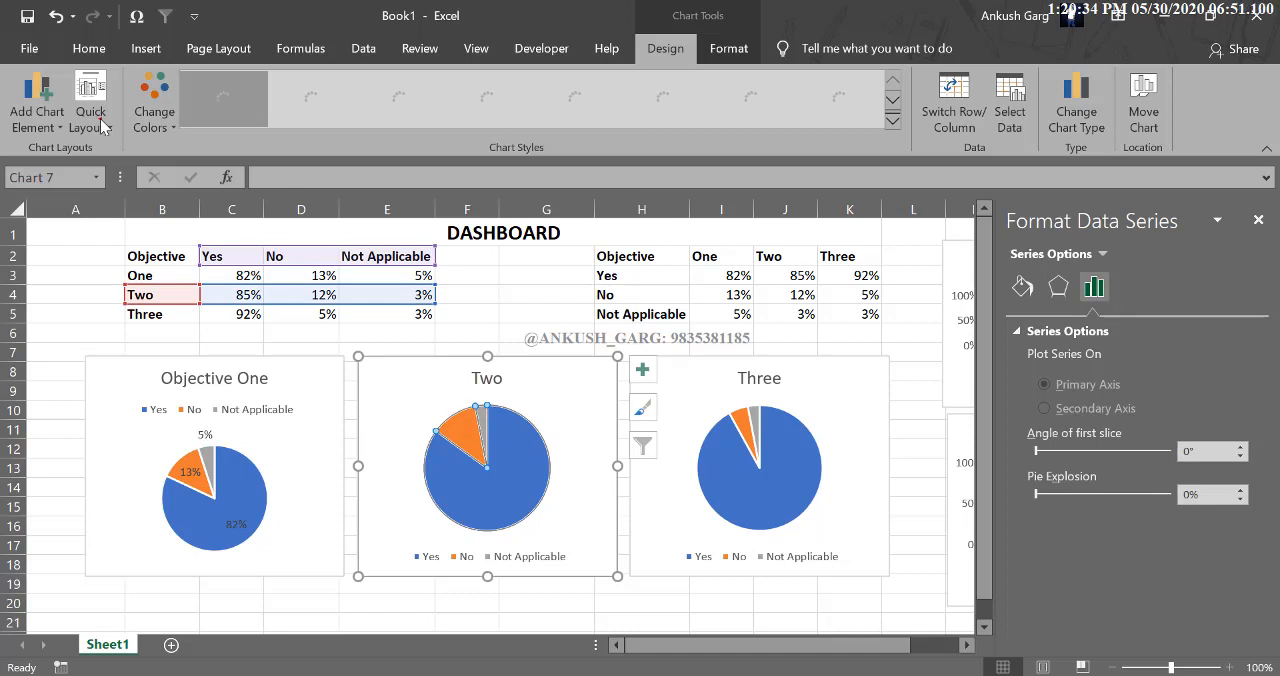
Apply the Layout 2 quick layout to the Two and Three pie charts.
click(100, 122)
click(160, 164)
click(735, 463)
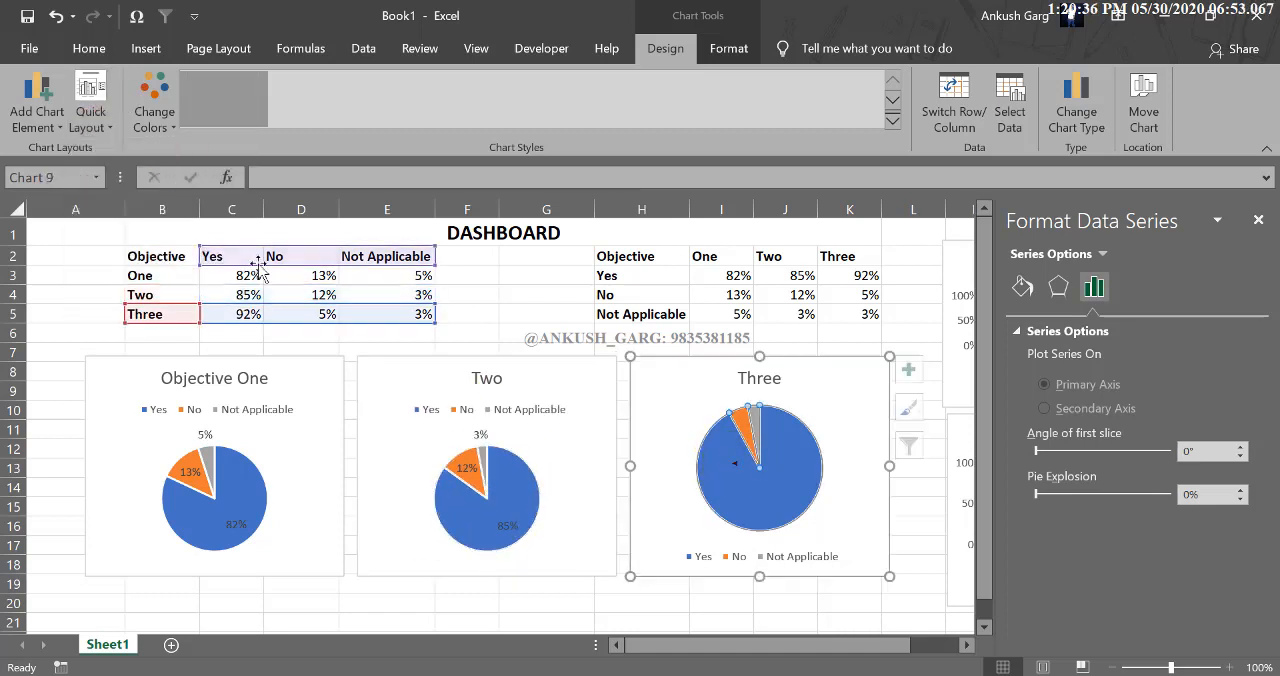
click(108, 123)
click(153, 162)
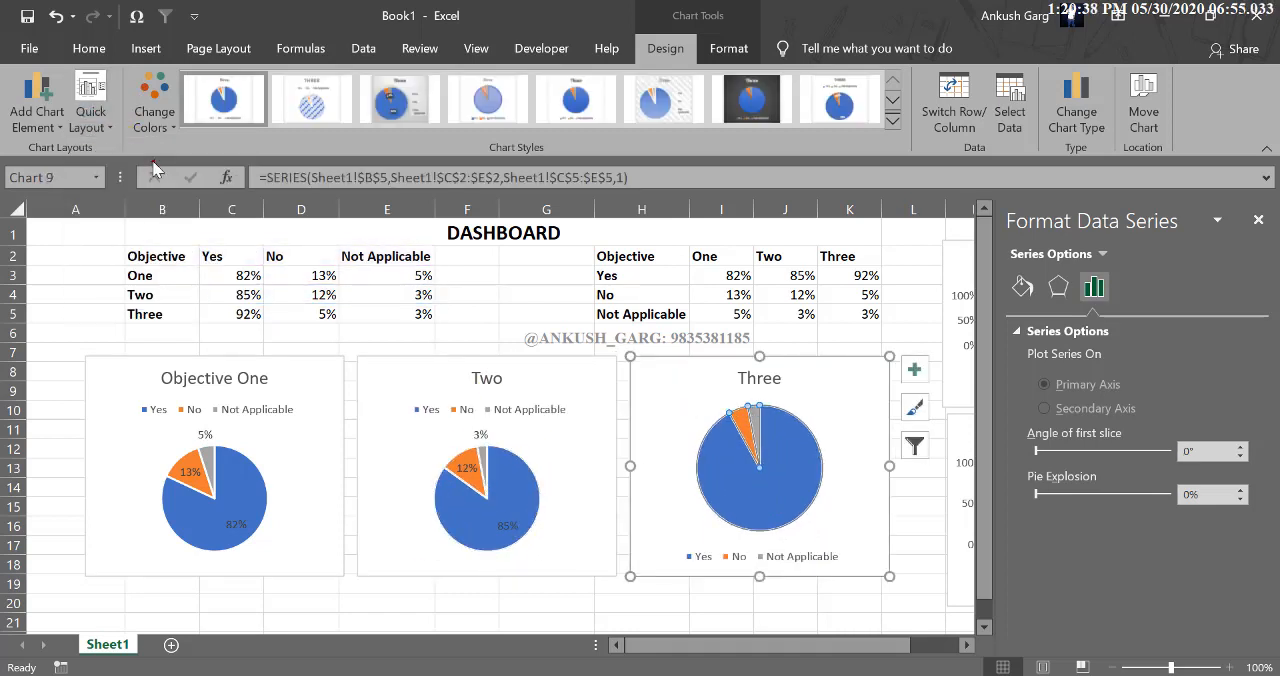
click(709, 600)
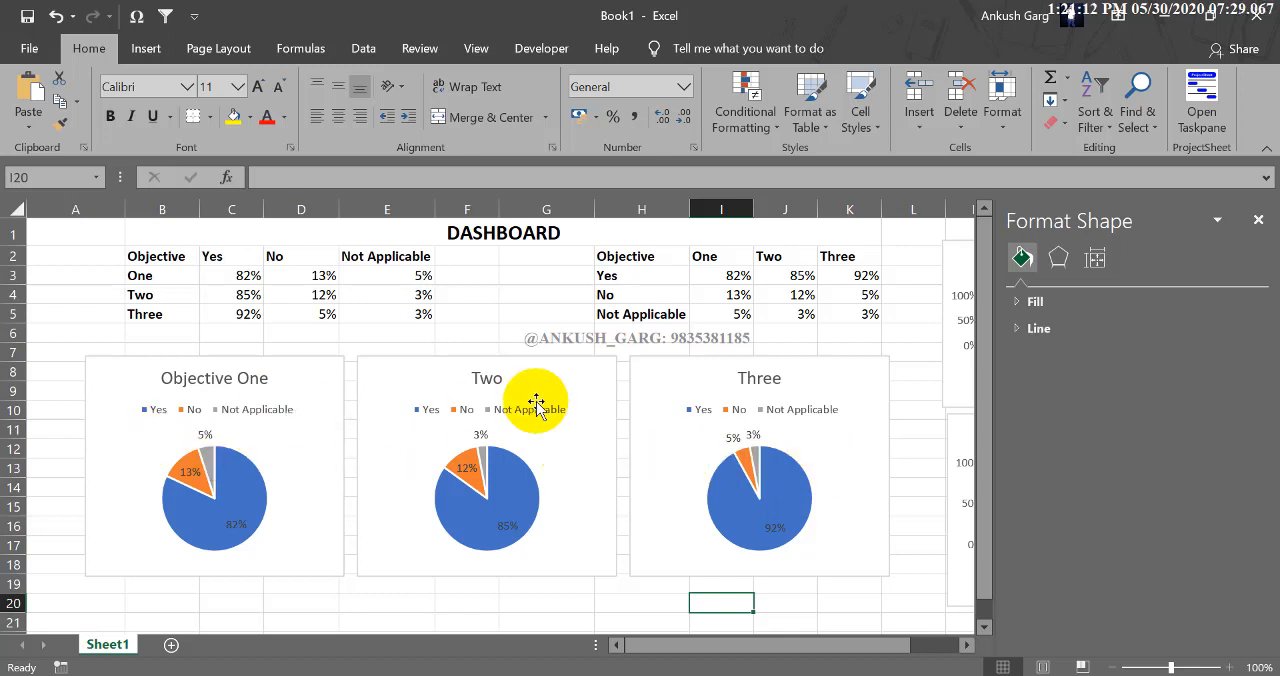
Close the Format Shape pane and leave no chart selected.
click(1258, 219)
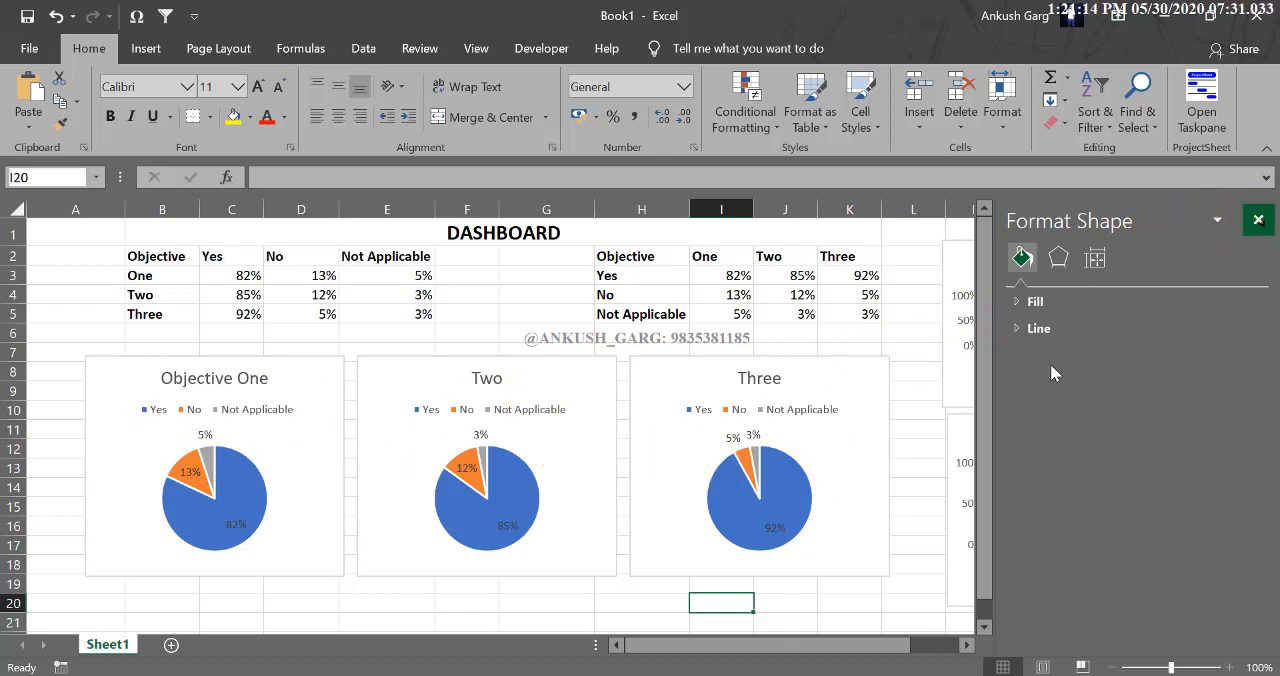
drag(963, 422, 957, 420)
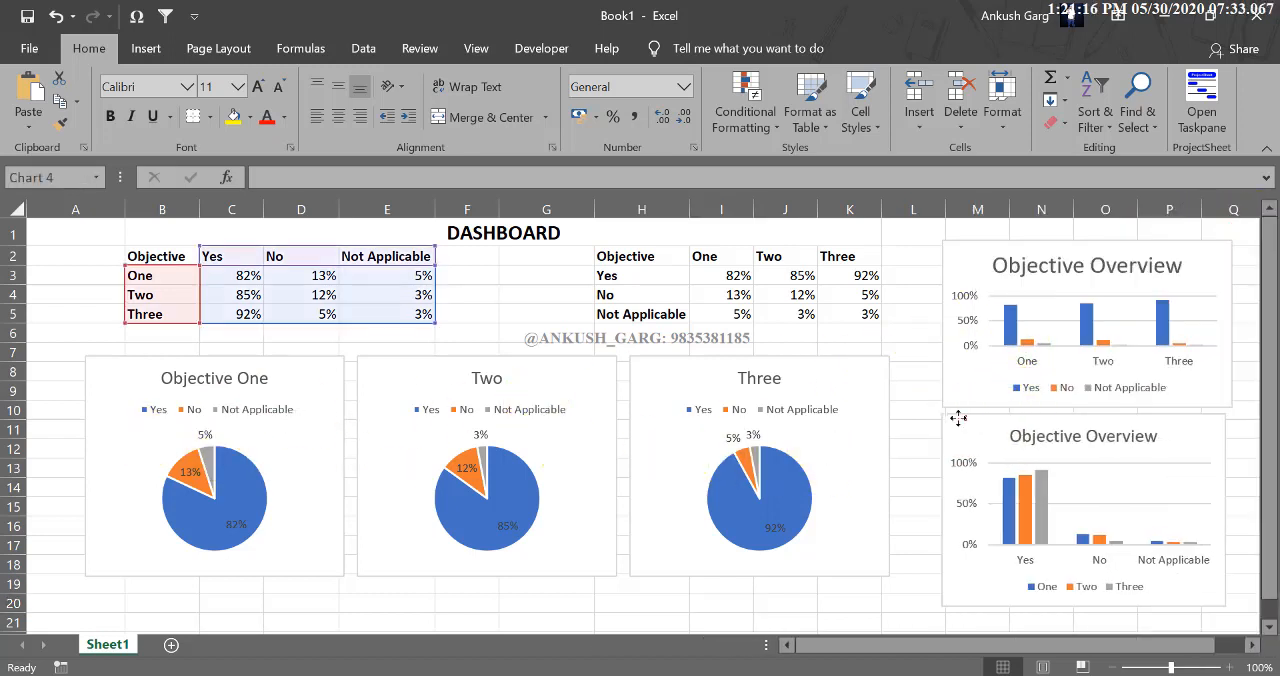
click(913, 332)
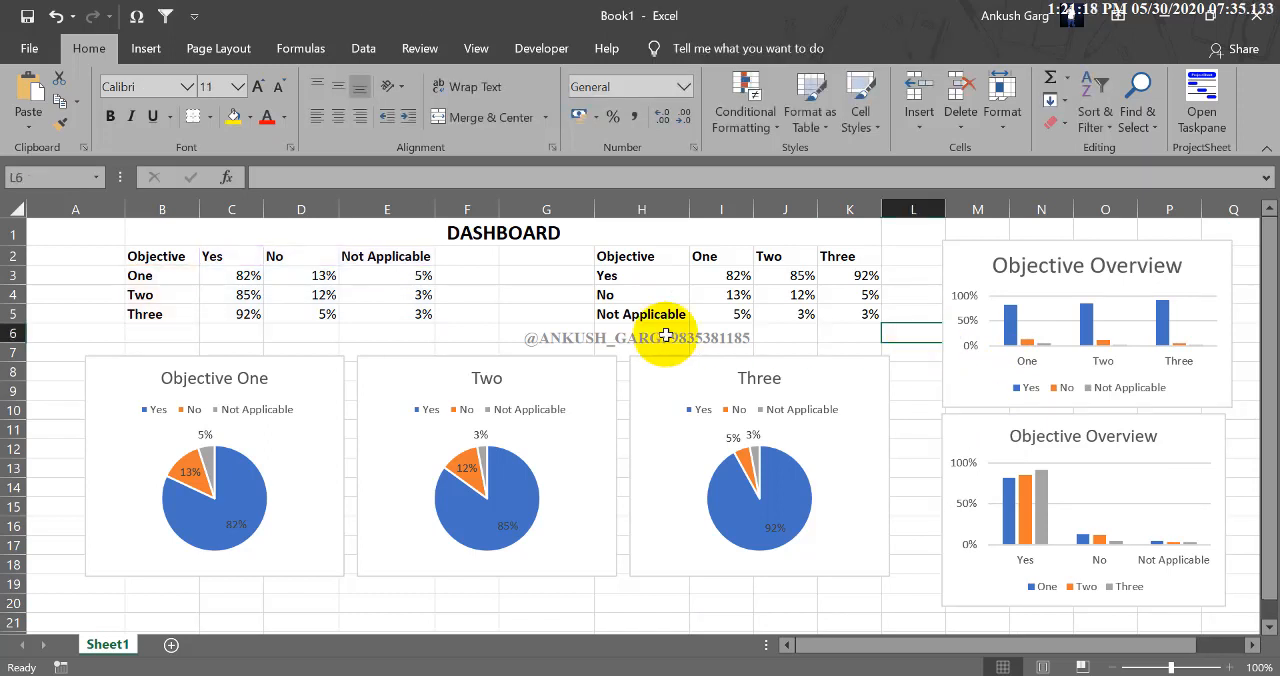
click(925, 423)
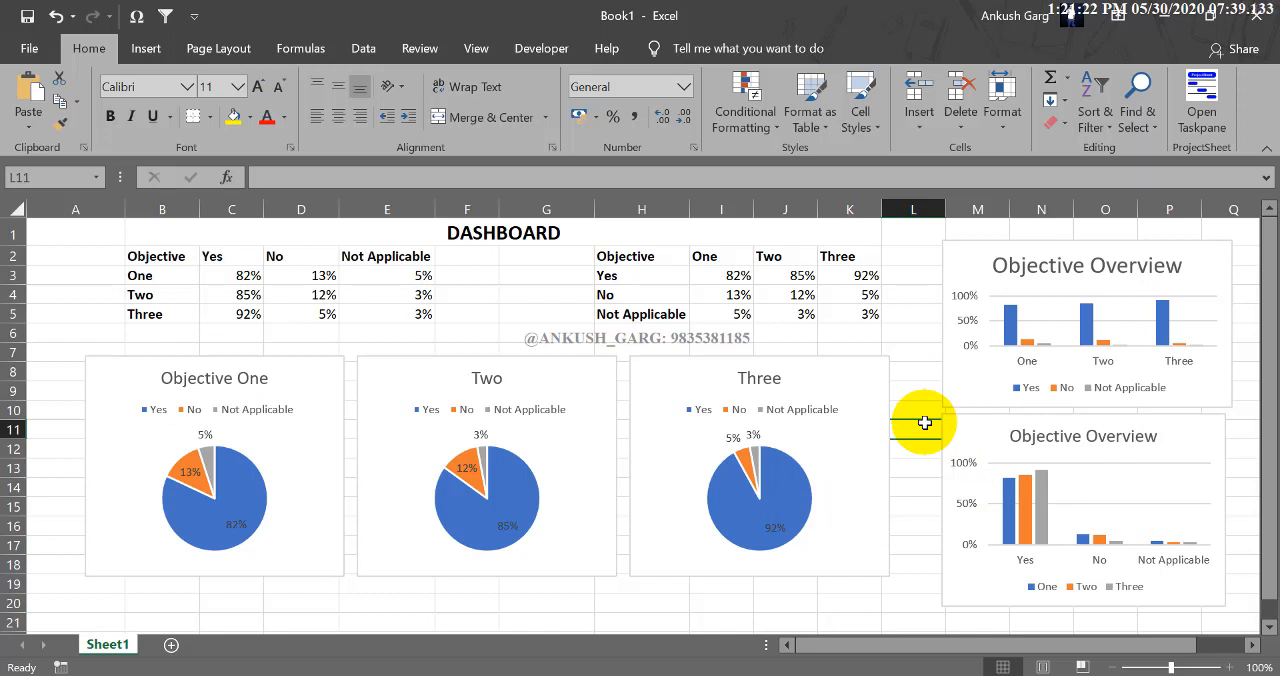
Copy the Three pie chart and paste it below the table of contents in the Word document.
click(881, 372)
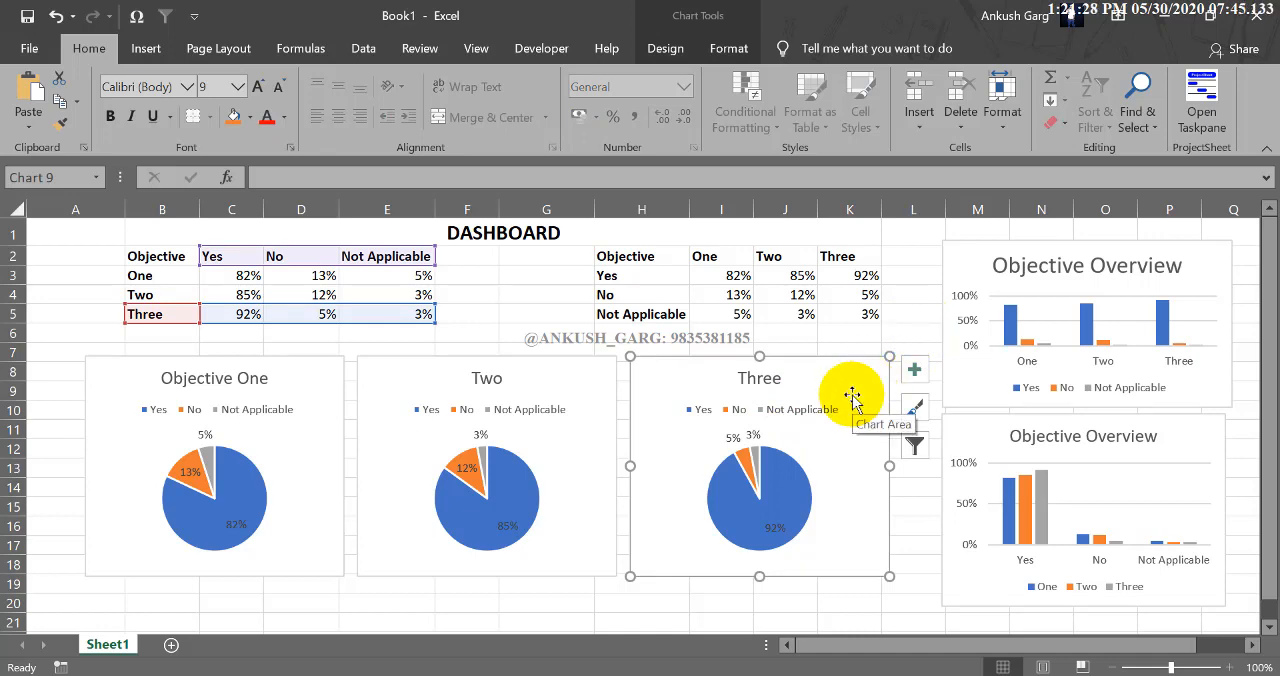
click(620, 675)
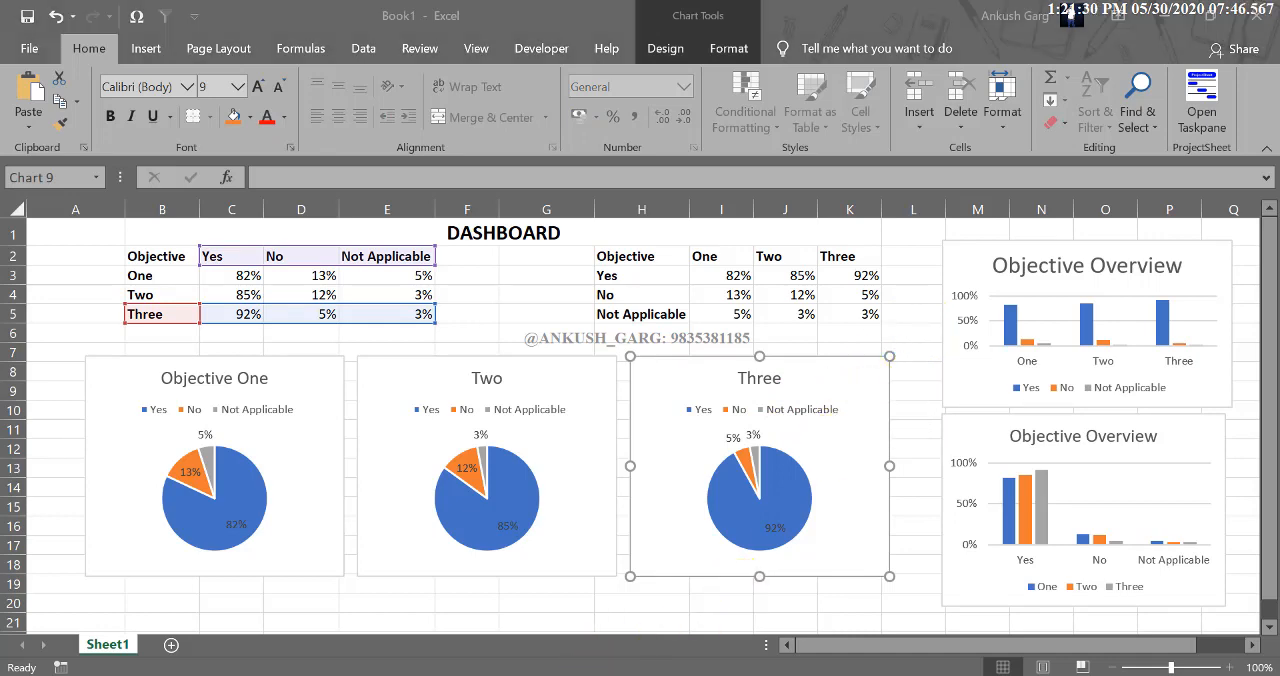
click(614, 580)
click(418, 577)
scroll(418, 577, down, 2)
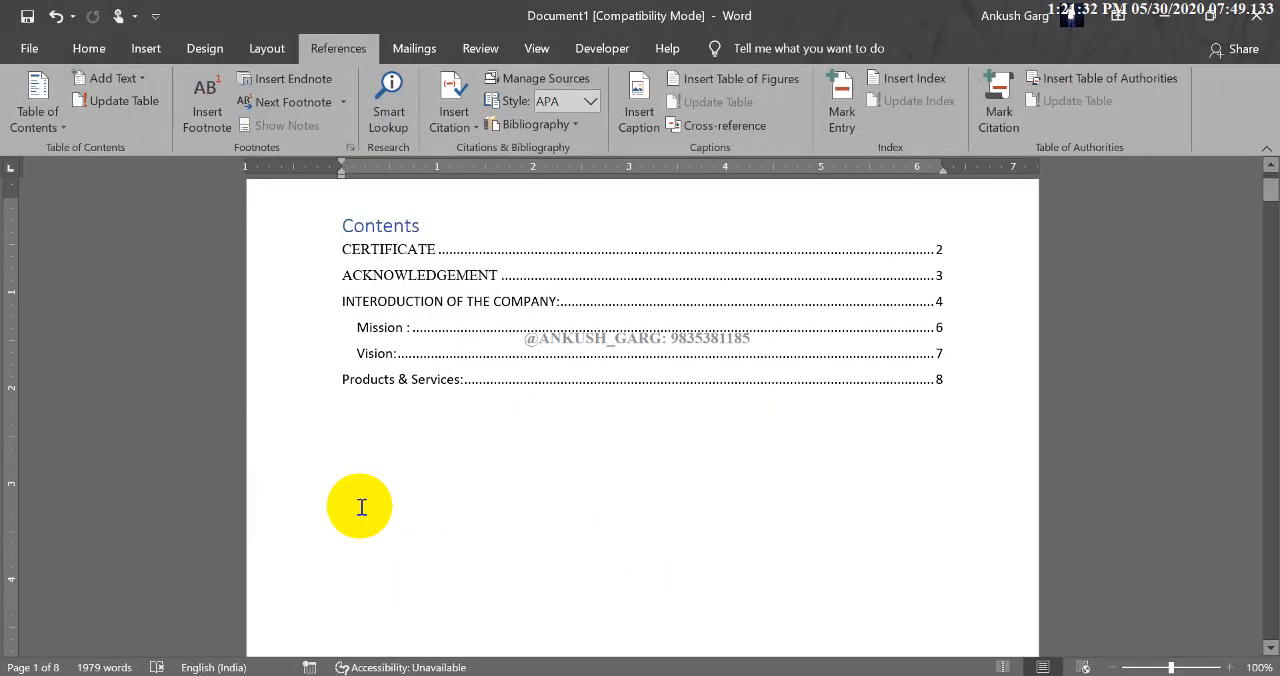
key(ctrl+v)
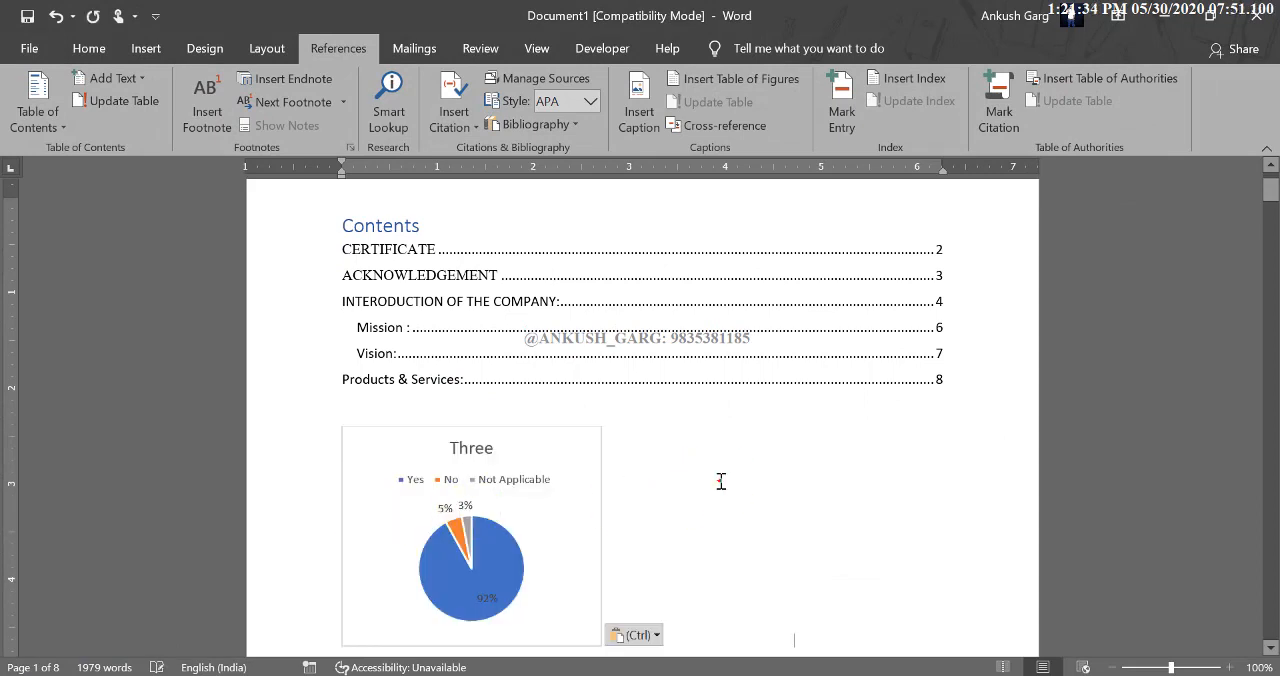
Place the insertion point directly after the pasted Three pie chart in the document.
click(720, 481)
scroll(720, 481, down, 2)
click(597, 474)
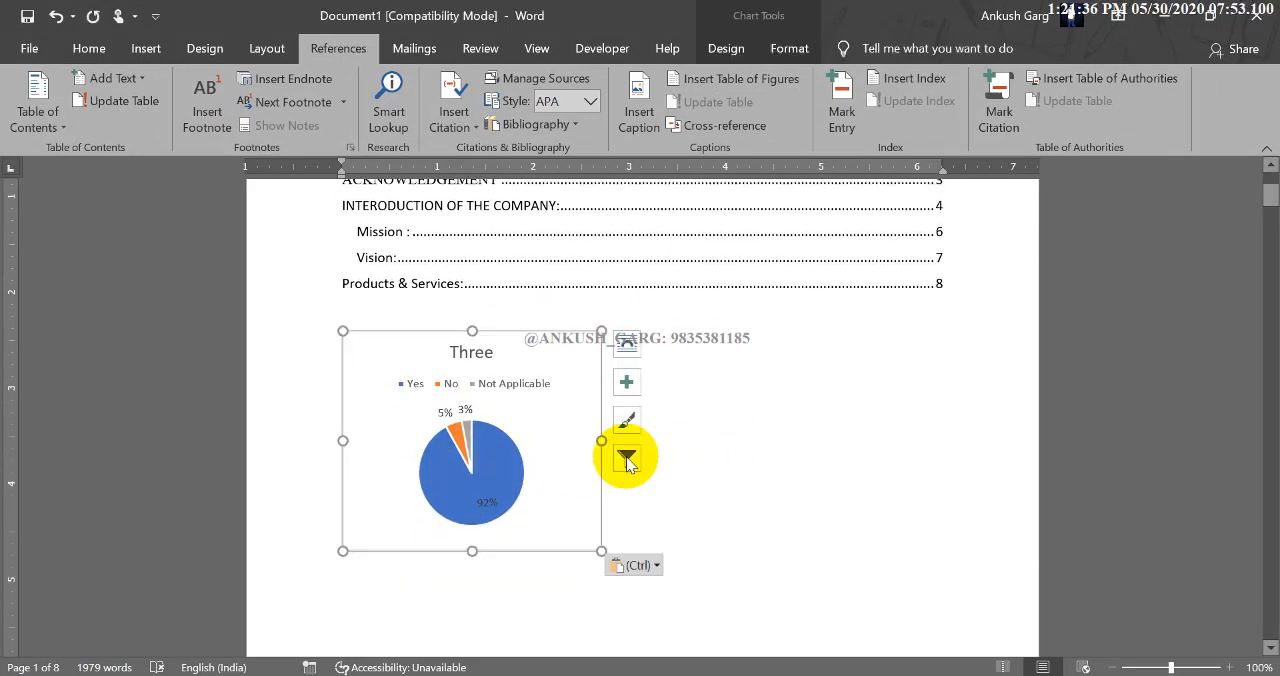
drag(577, 506, 670, 528)
click(594, 477)
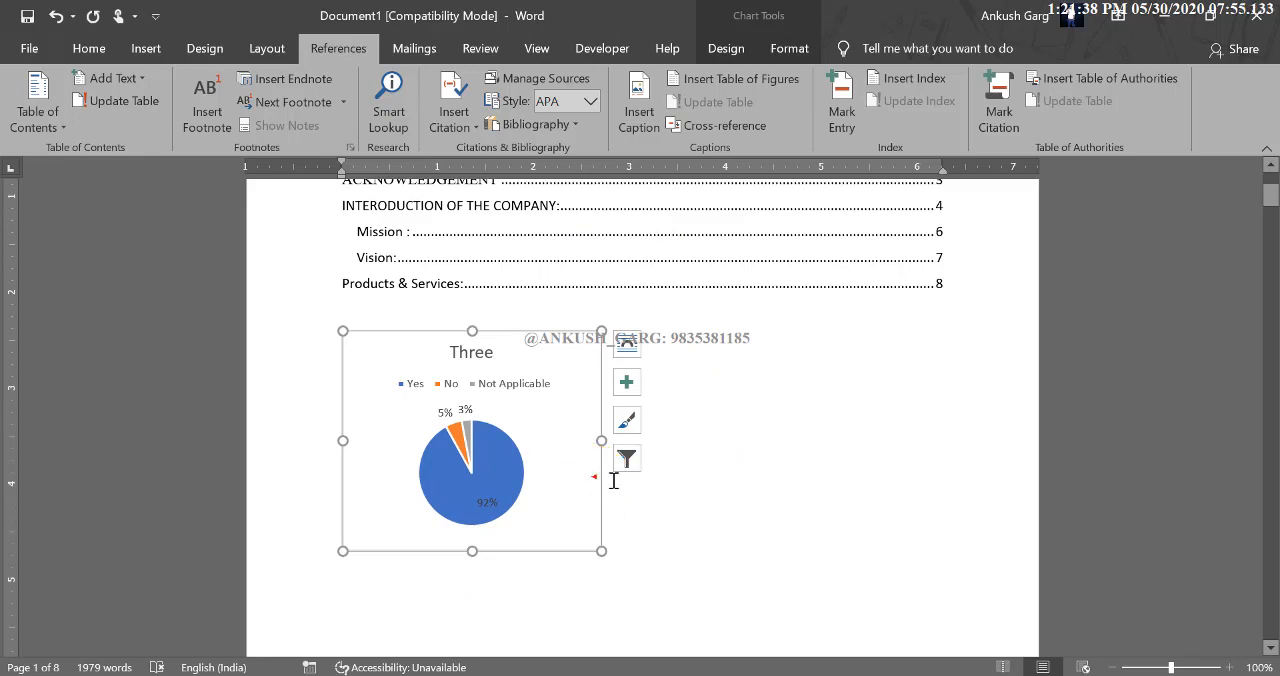
click(654, 476)
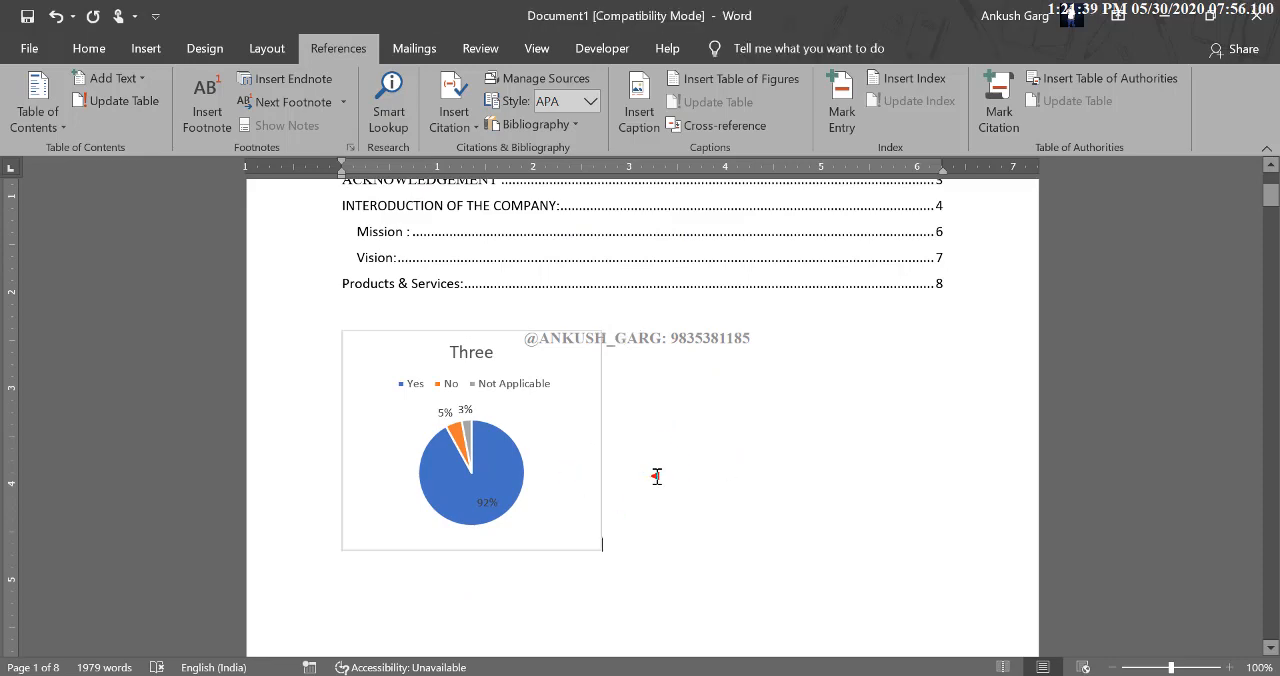
Copy the upper Objective Overview column chart from the Excel workbook and paste it beside the pie chart in Word.
click(1156, 16)
click(1012, 378)
click(978, 372)
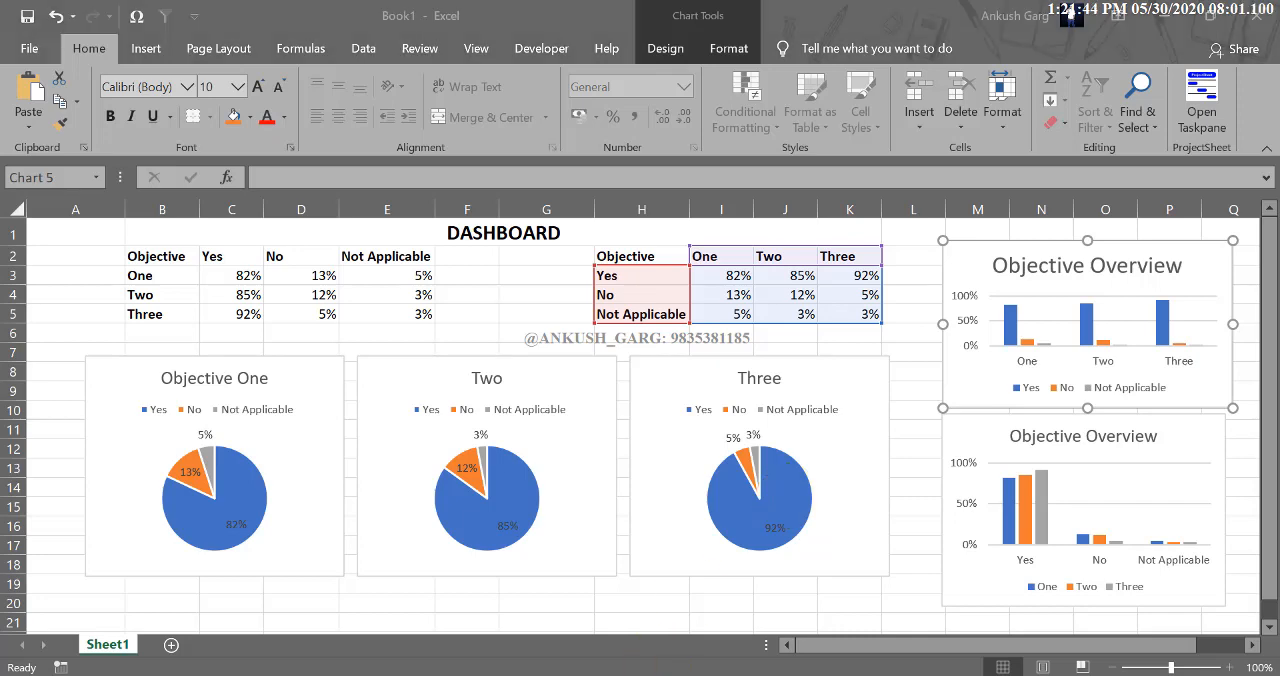
key(alt+Tab)
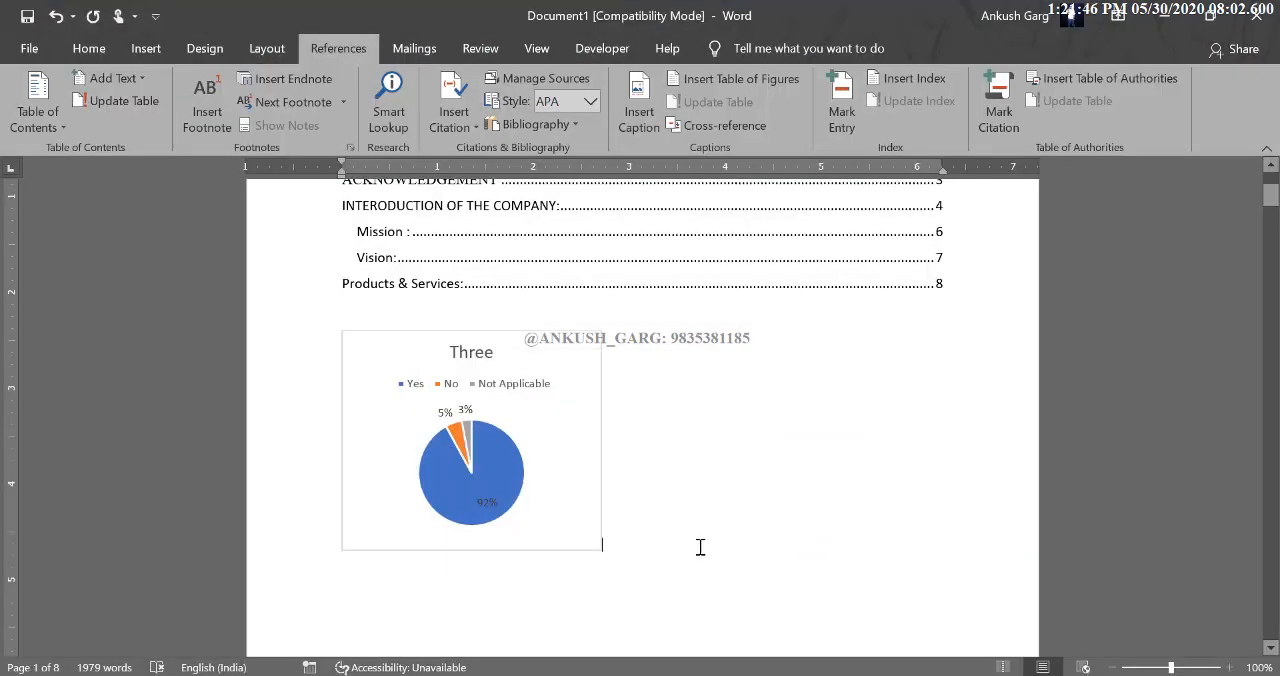
click(658, 512)
key(ctrl+v)
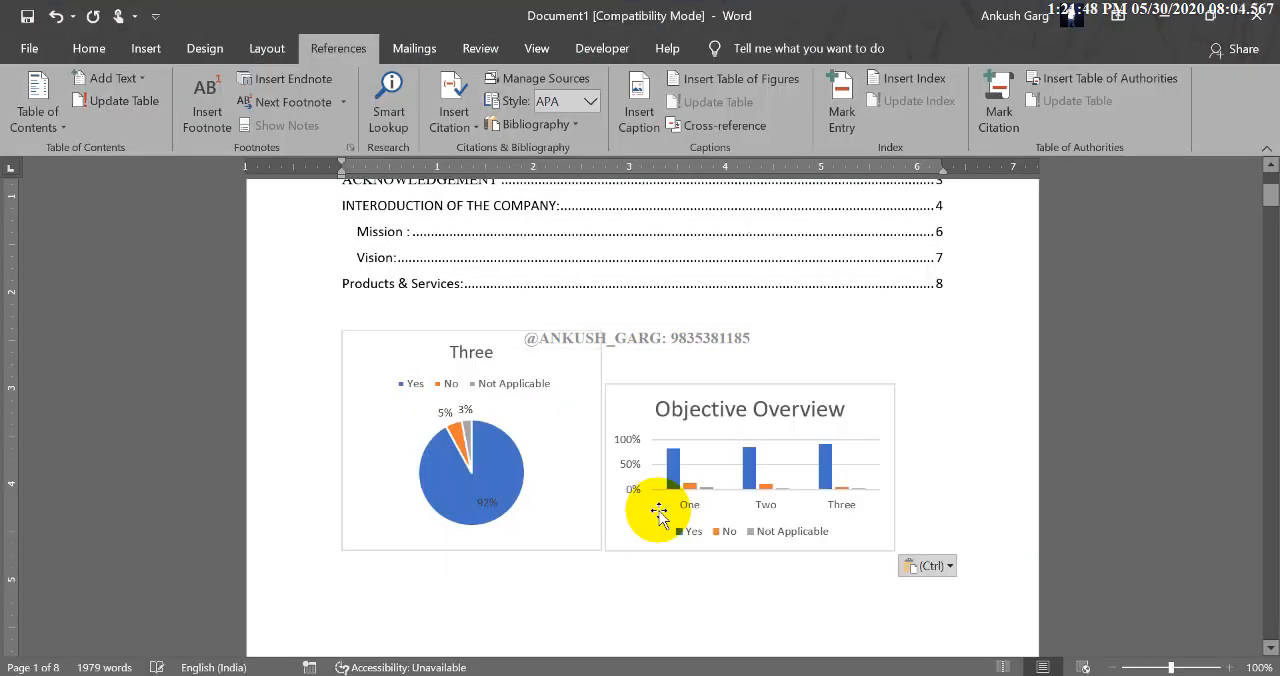
Stretch the pasted Objective Overview chart upward to match the height of the neighbouring pie chart.
click(814, 378)
drag(752, 385, 754, 332)
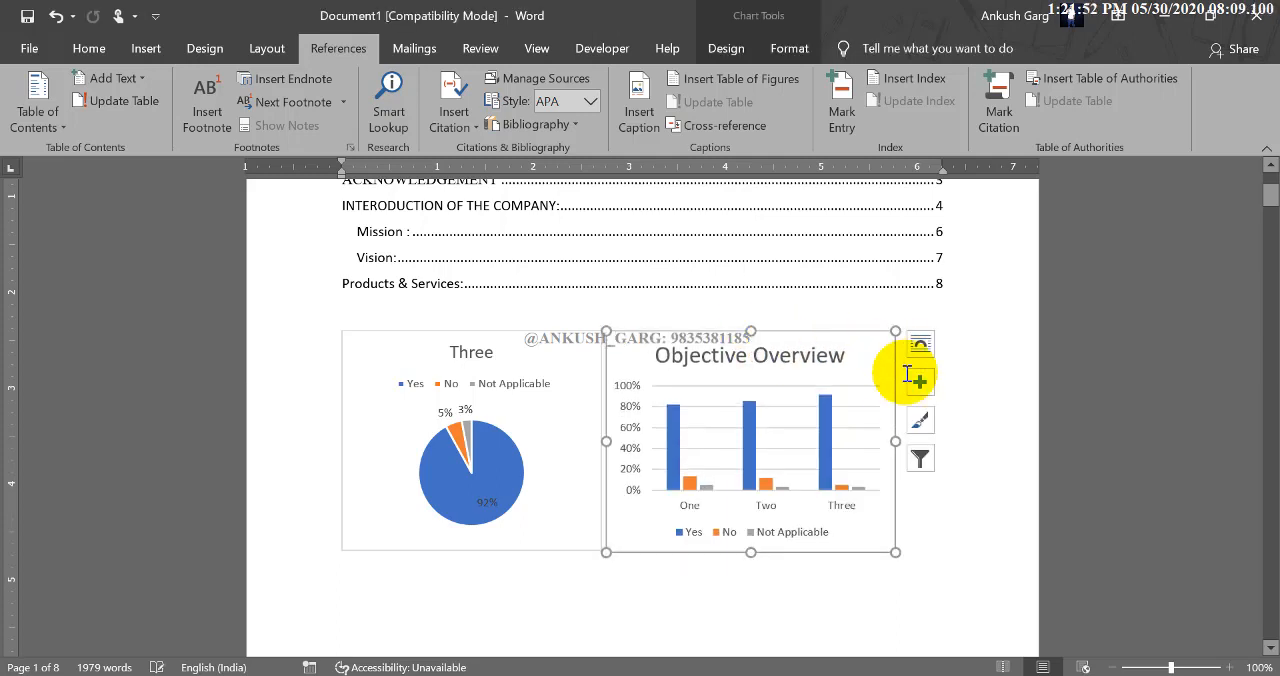
click(926, 539)
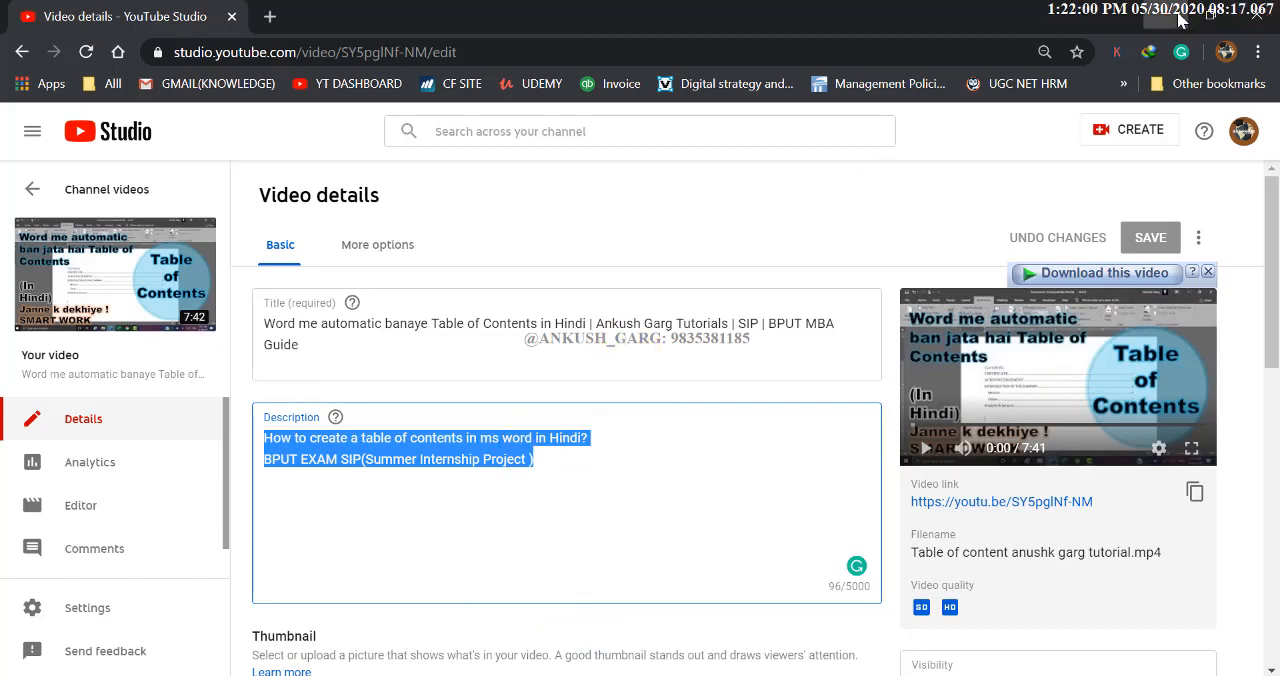
Minimize the browser window and return to the dashboard workbook in Excel.
click(1168, 15)
click(915, 463)
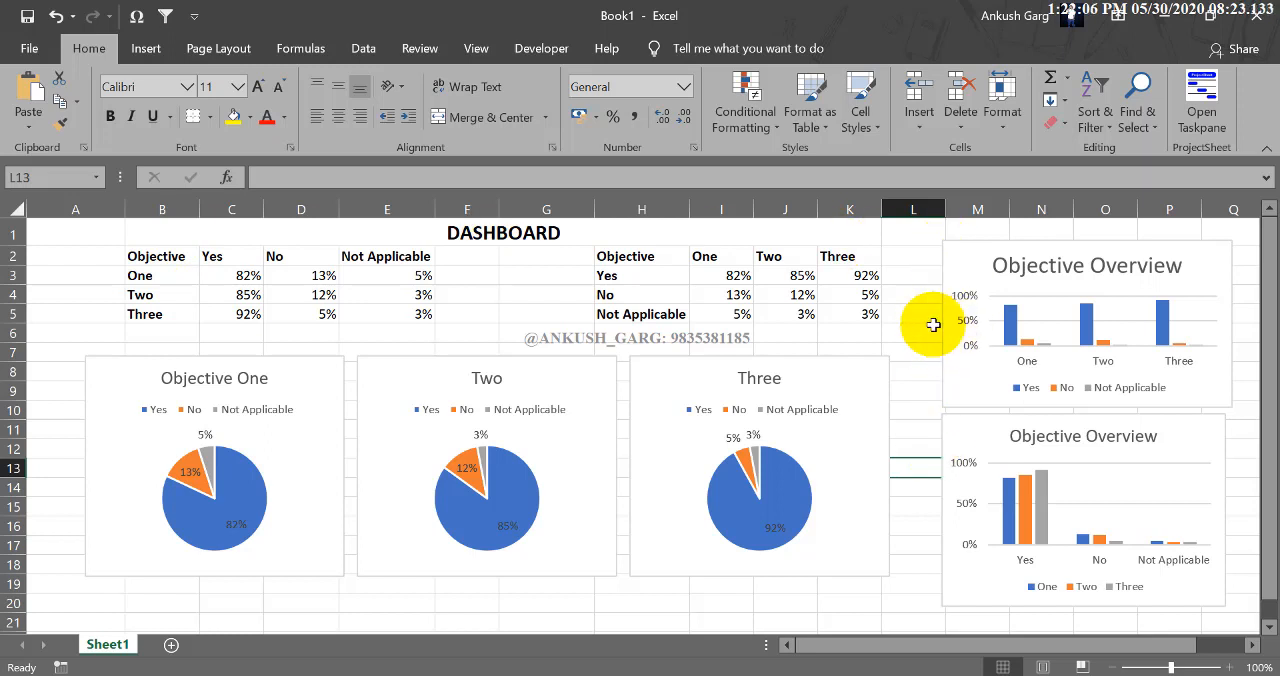
click(910, 260)
click(910, 260)
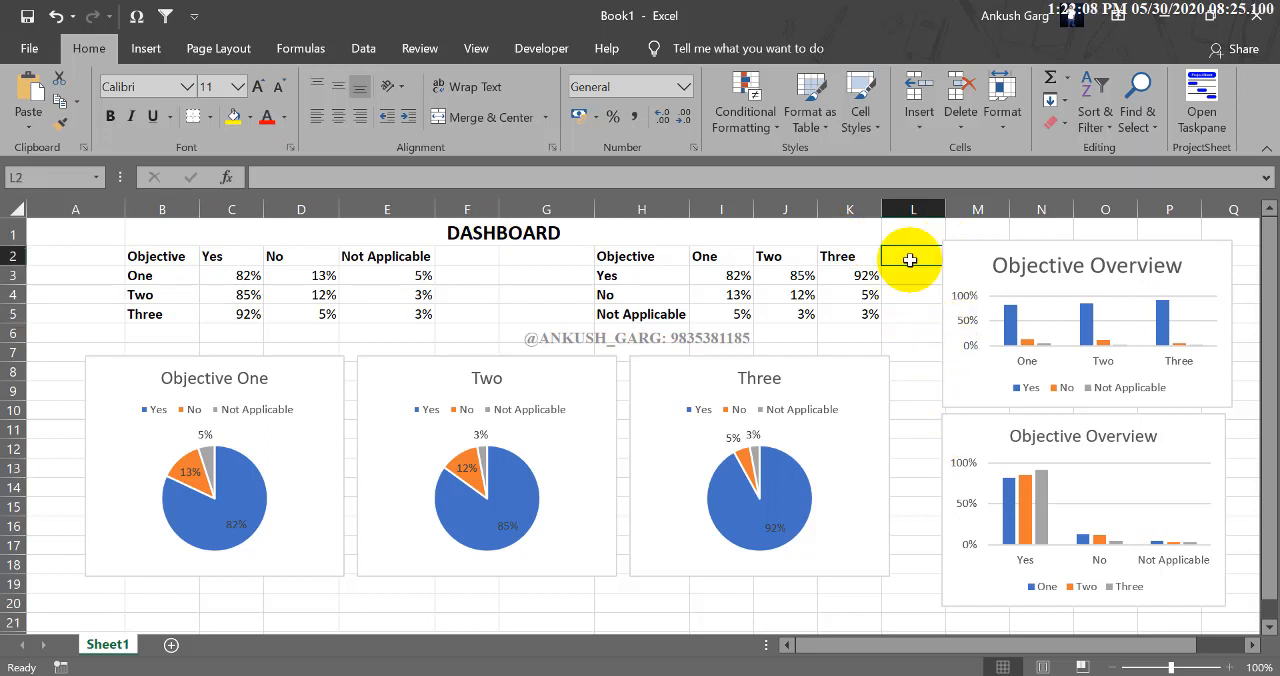
click(912, 280)
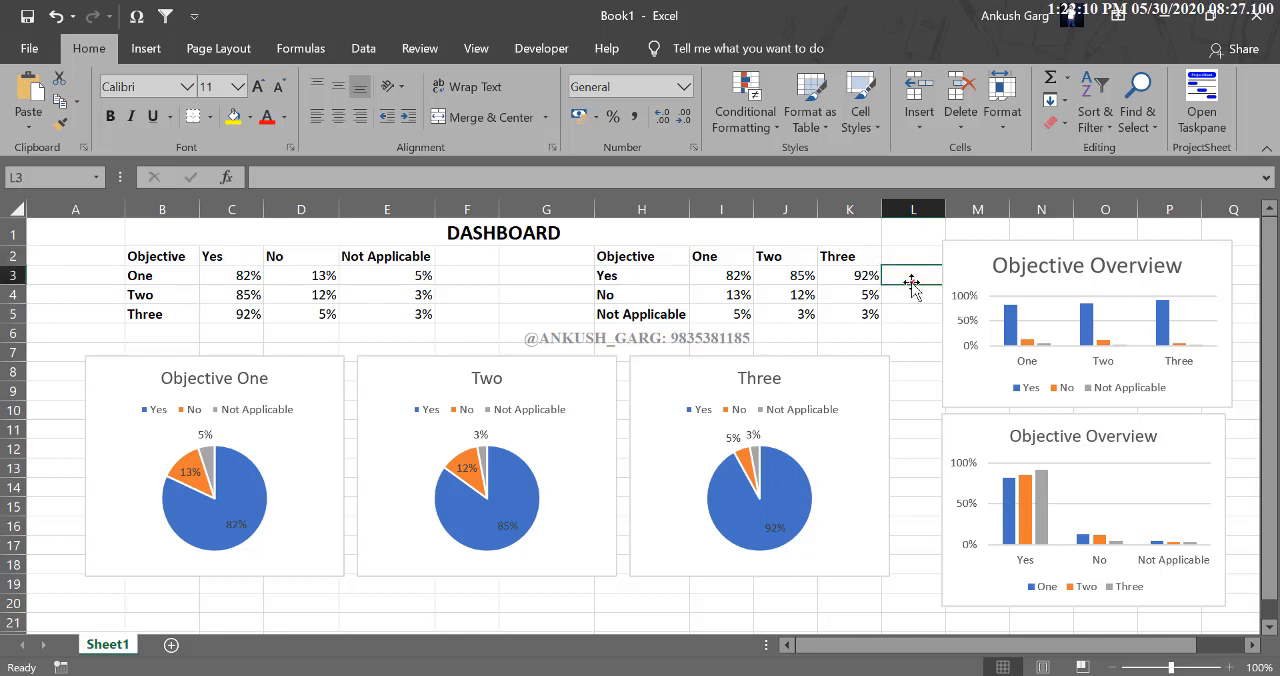
click(911, 258)
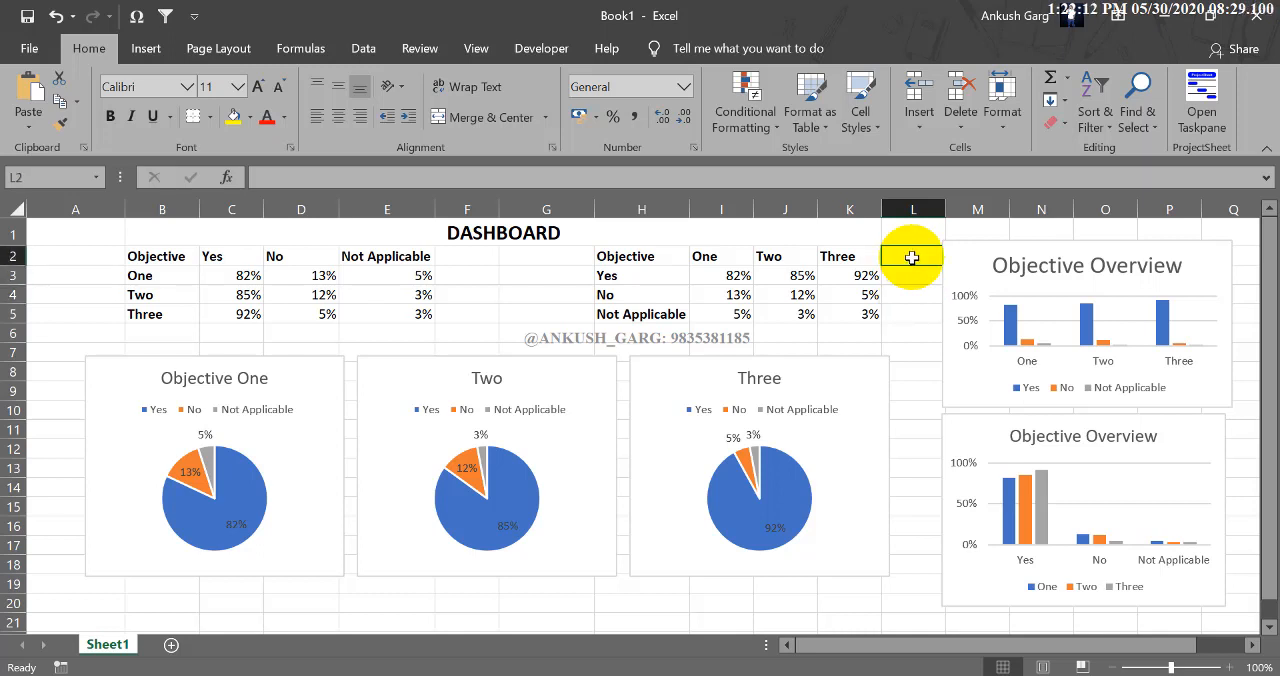